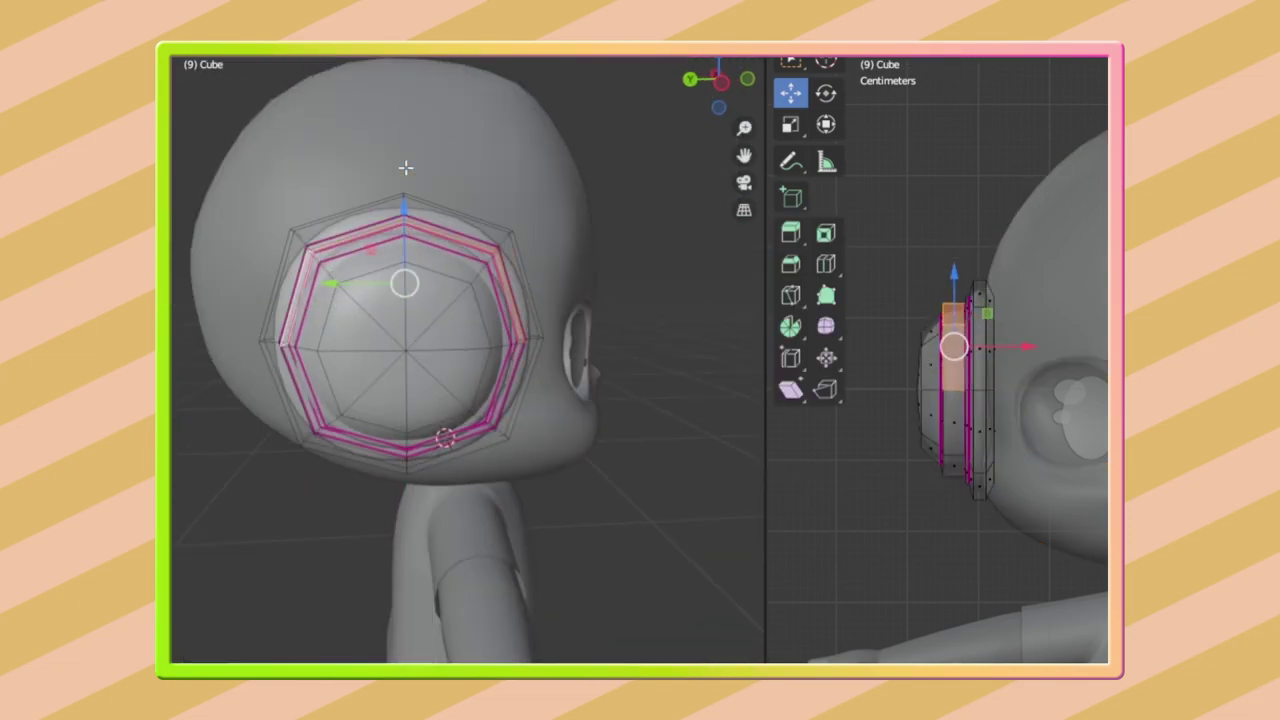
Rotate the view to face the headphone ear cup straight on
middle_drag(558, 195, 576, 297)
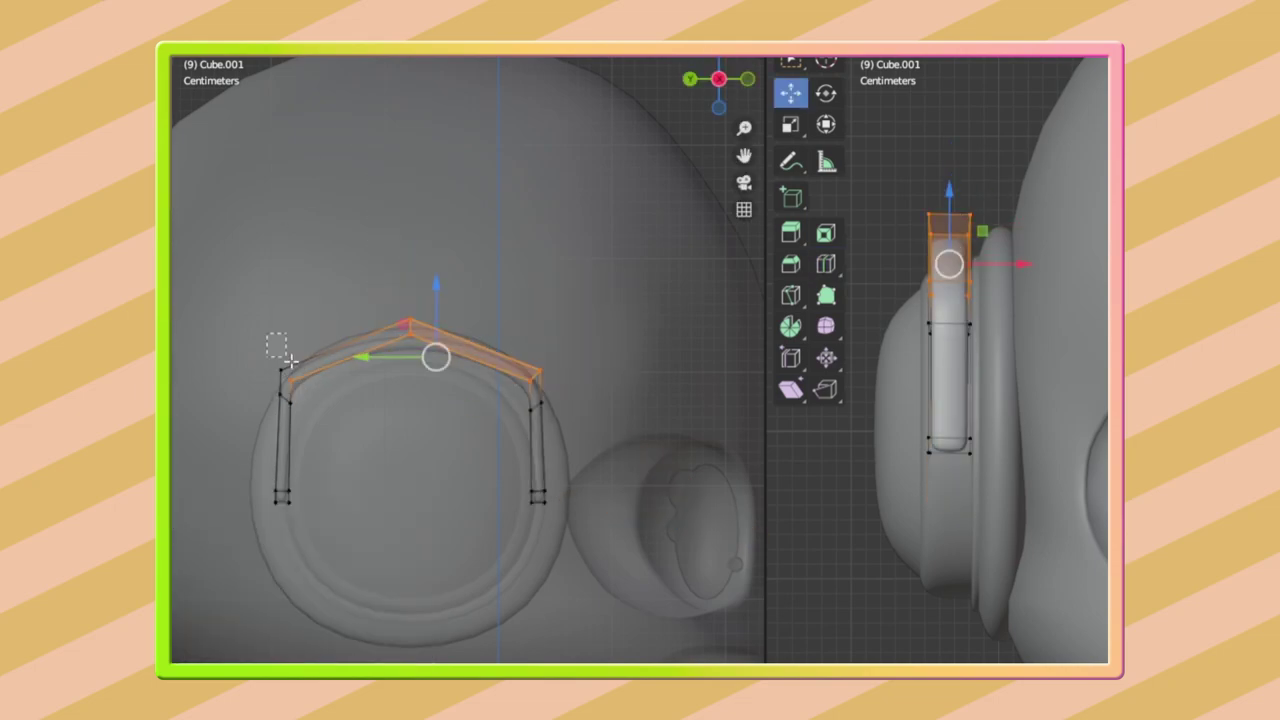
Leave Edit Mode to see the smooth-shaded headband
key(Tab)
key(Tab)
key(Tab)
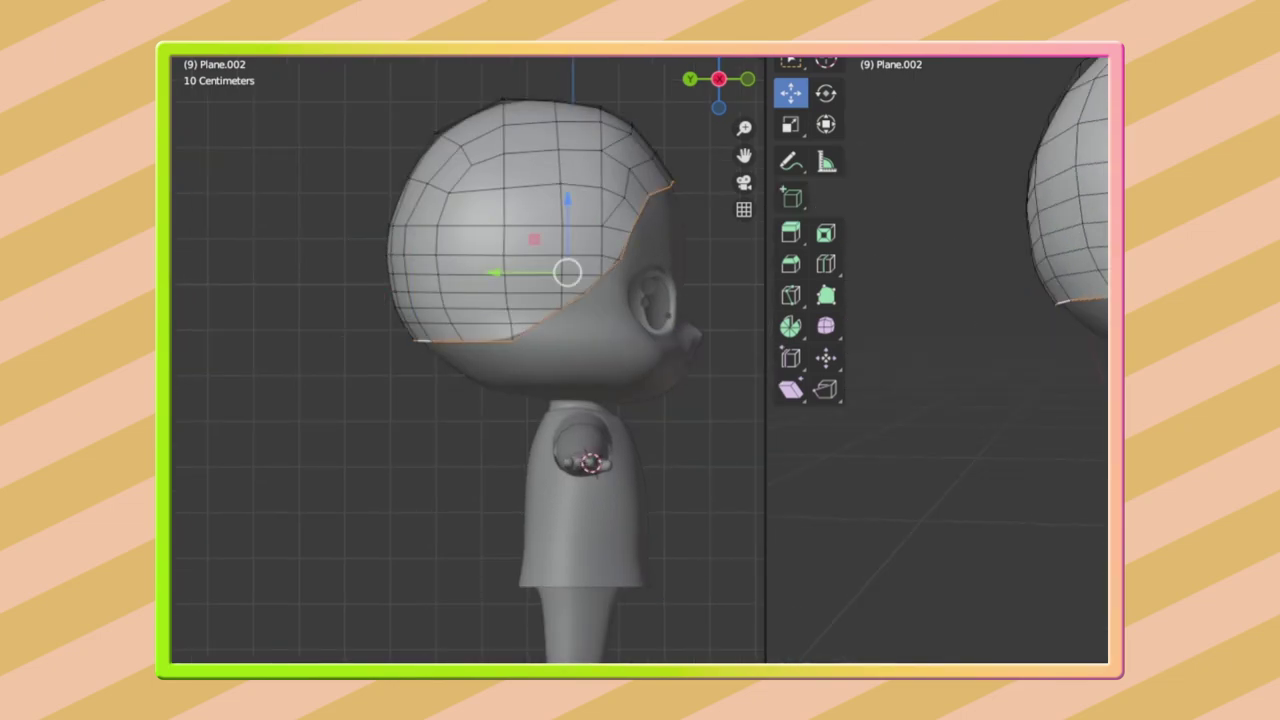
Extrude the hair's bottom edge and select the edge loop along the hair's bottom
scroll(343, 359, up, 2)
key(g)
key(y)
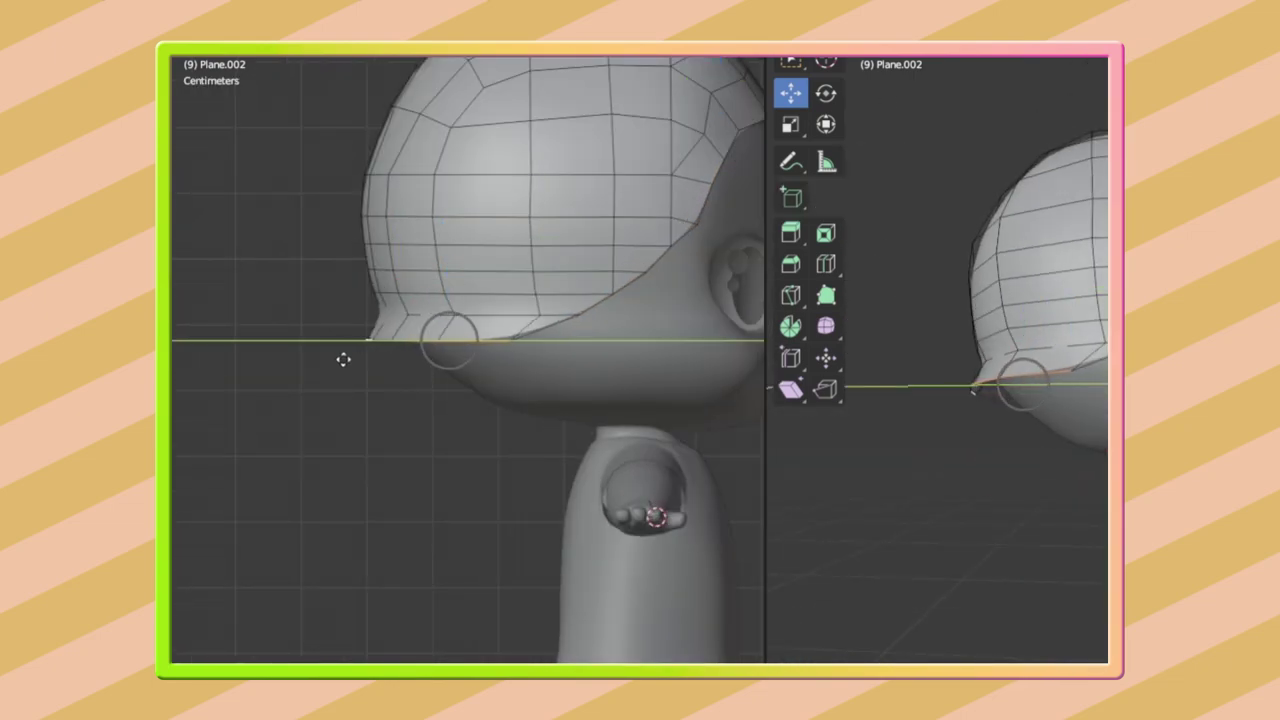
key(Escape)
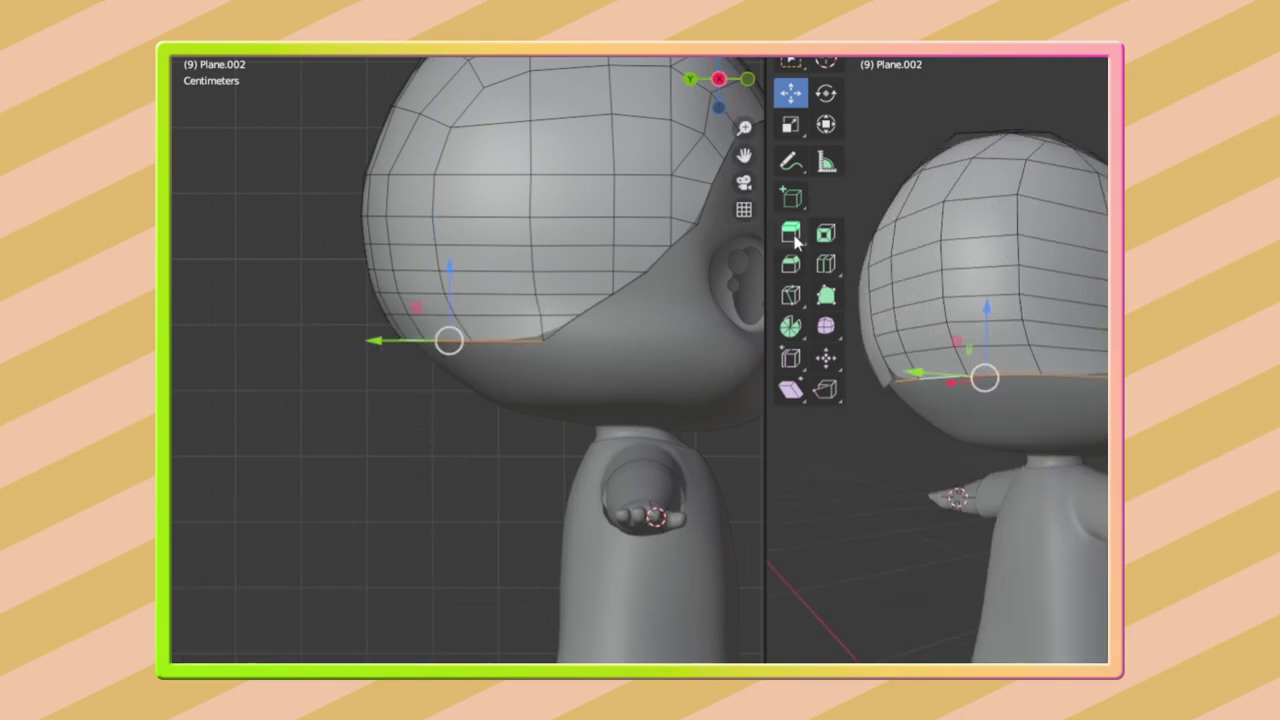
click(368, 347)
click(475, 296)
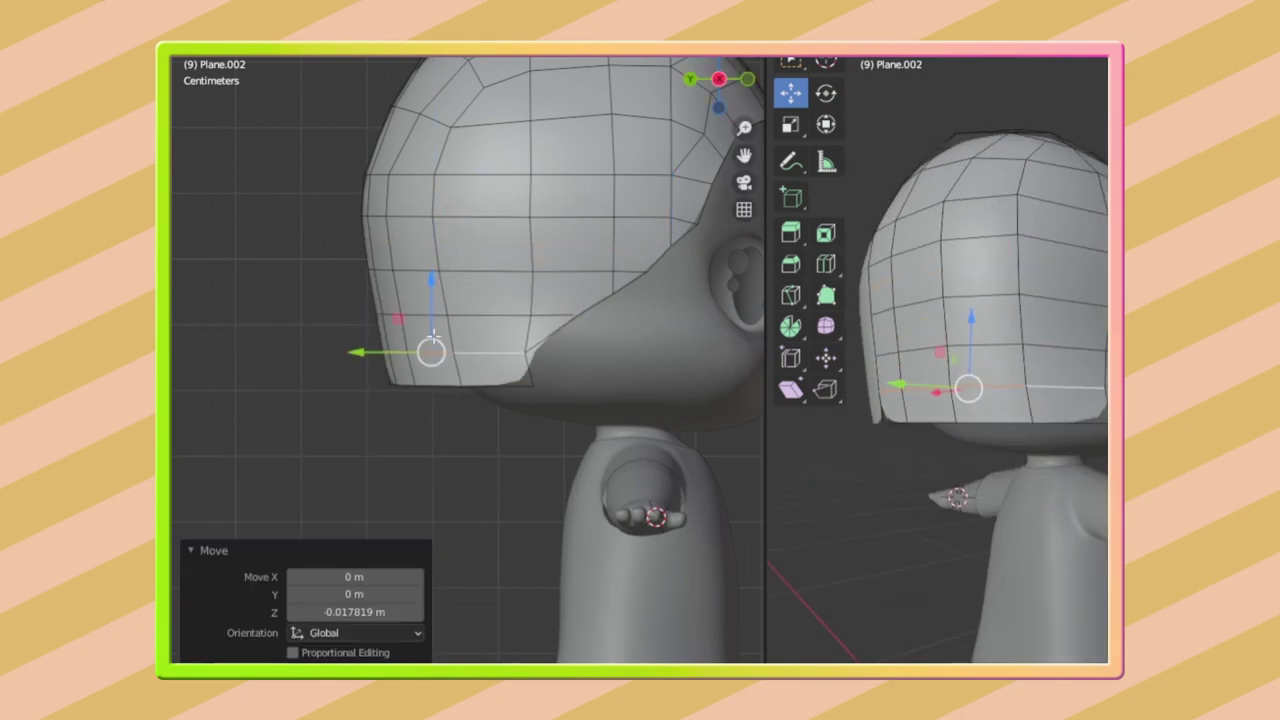
Extrude the bottom edge loop down along Z to lengthen the hair, then flatten it along Y
scroll(1049, 431, up, 2)
scroll(465, 360, down, 2)
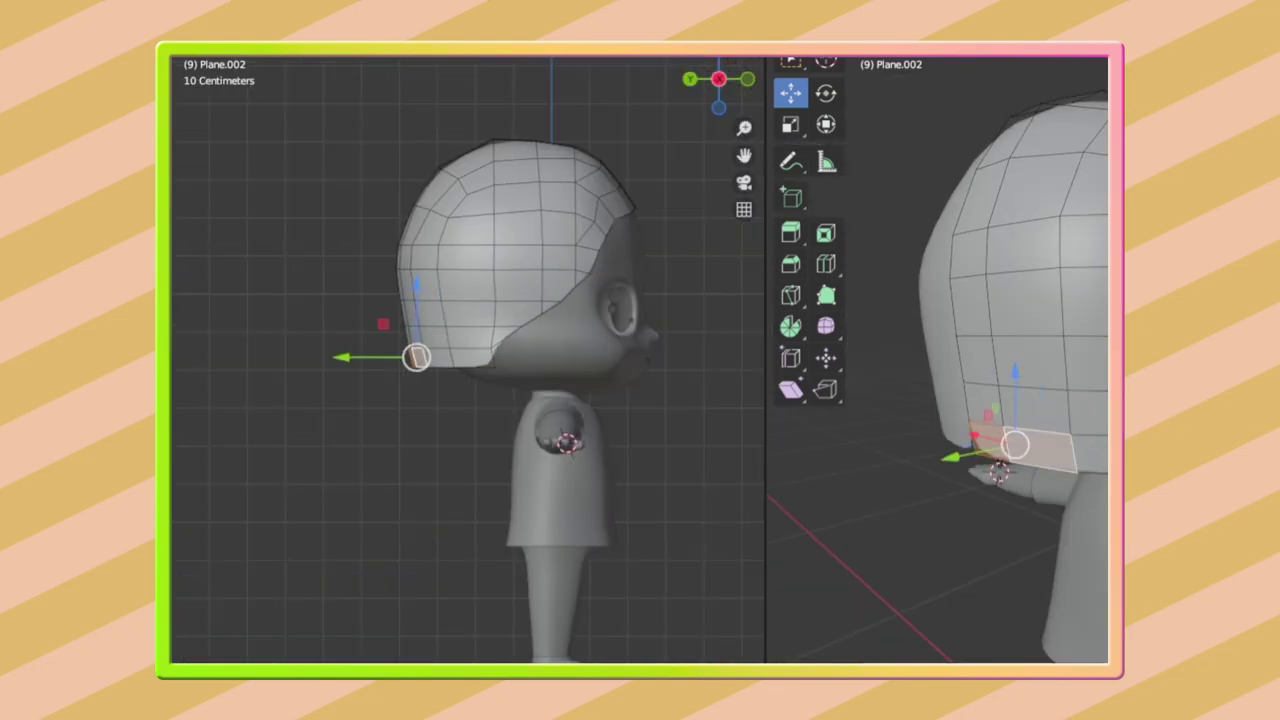
key(g)
key(z)
key(Return)
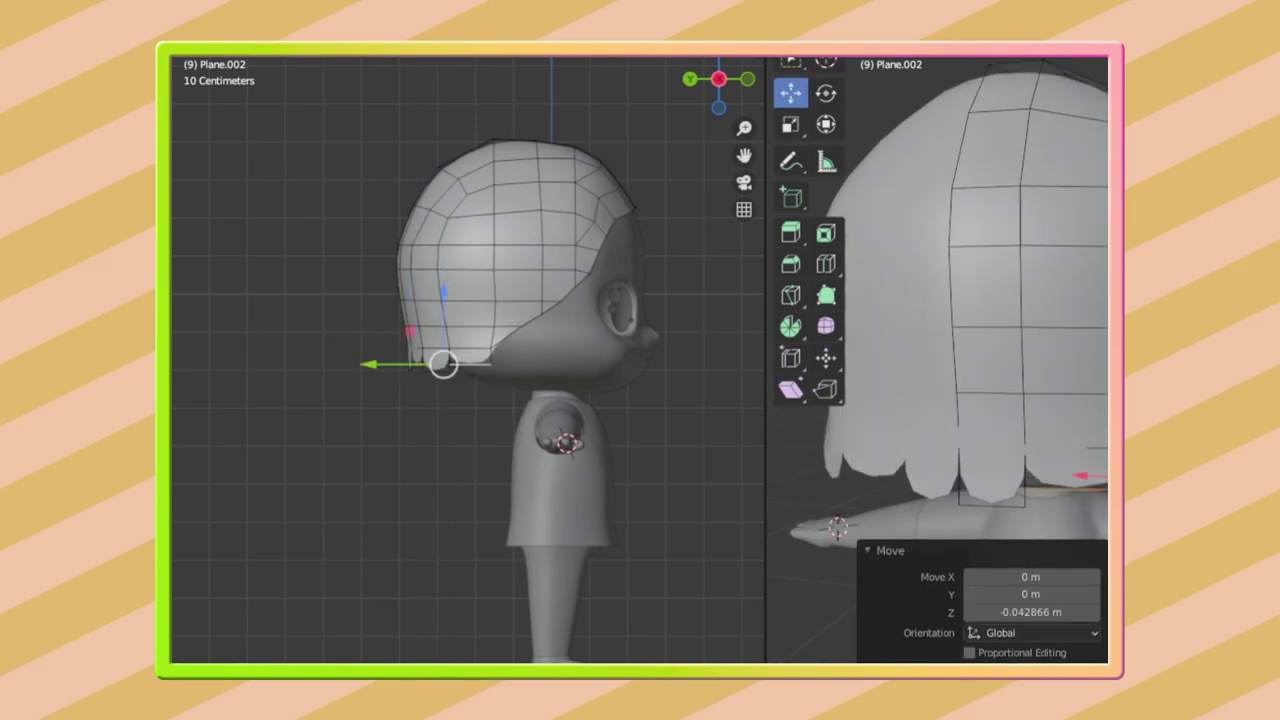
key(s)
key(y)
key(Return)
scroll(1017, 378, up, 3)
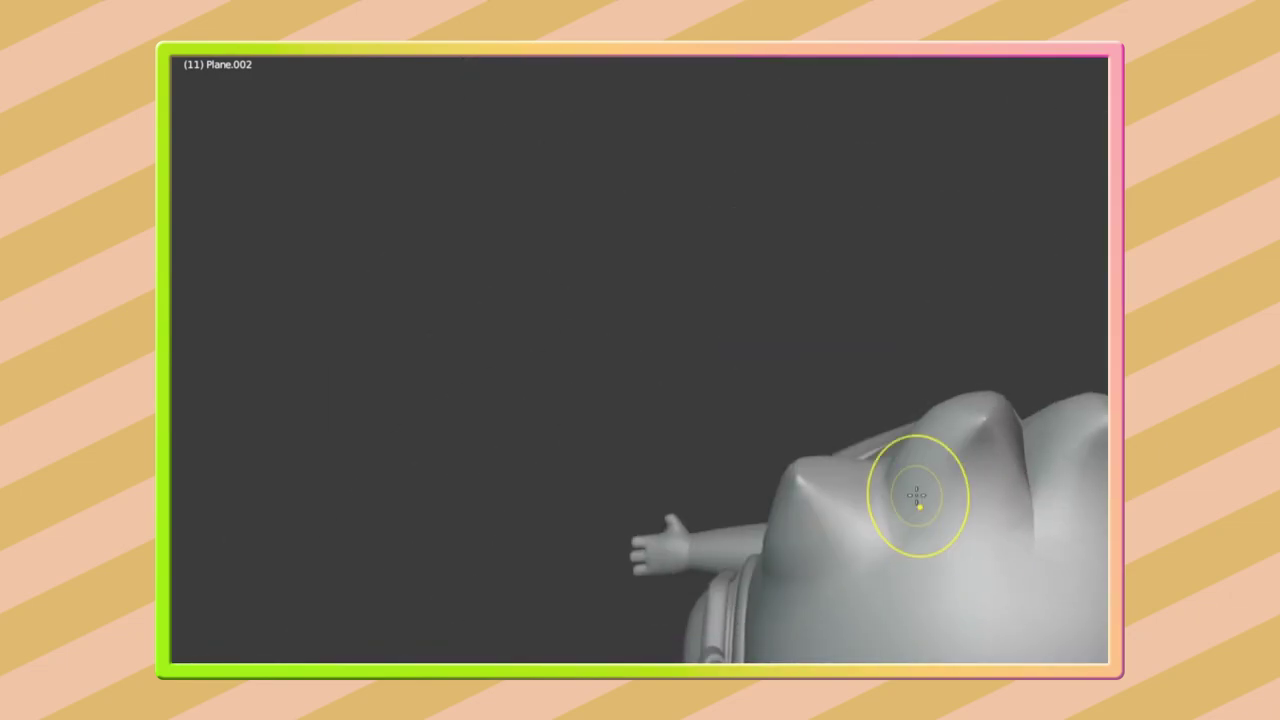
Edit the hair vertices and extrude and scale a new spike at the hairline
middle_drag(917, 496, 866, 634)
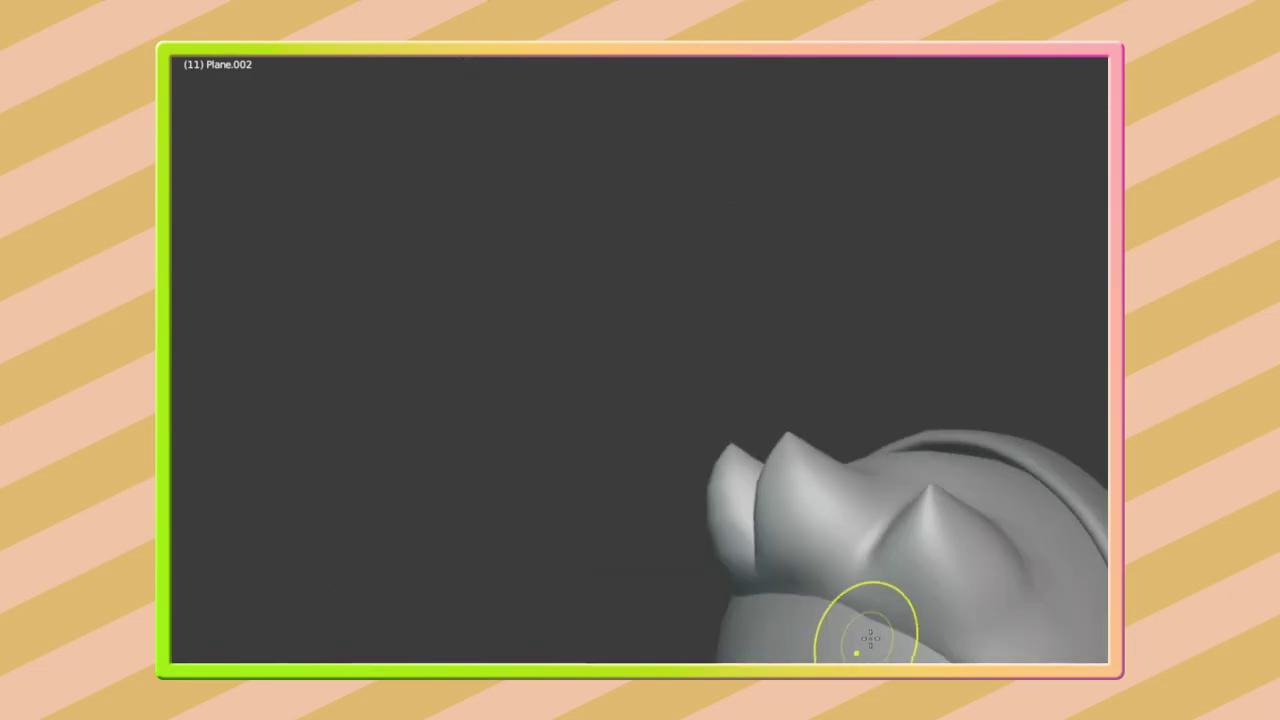
key(Tab)
key(Tab)
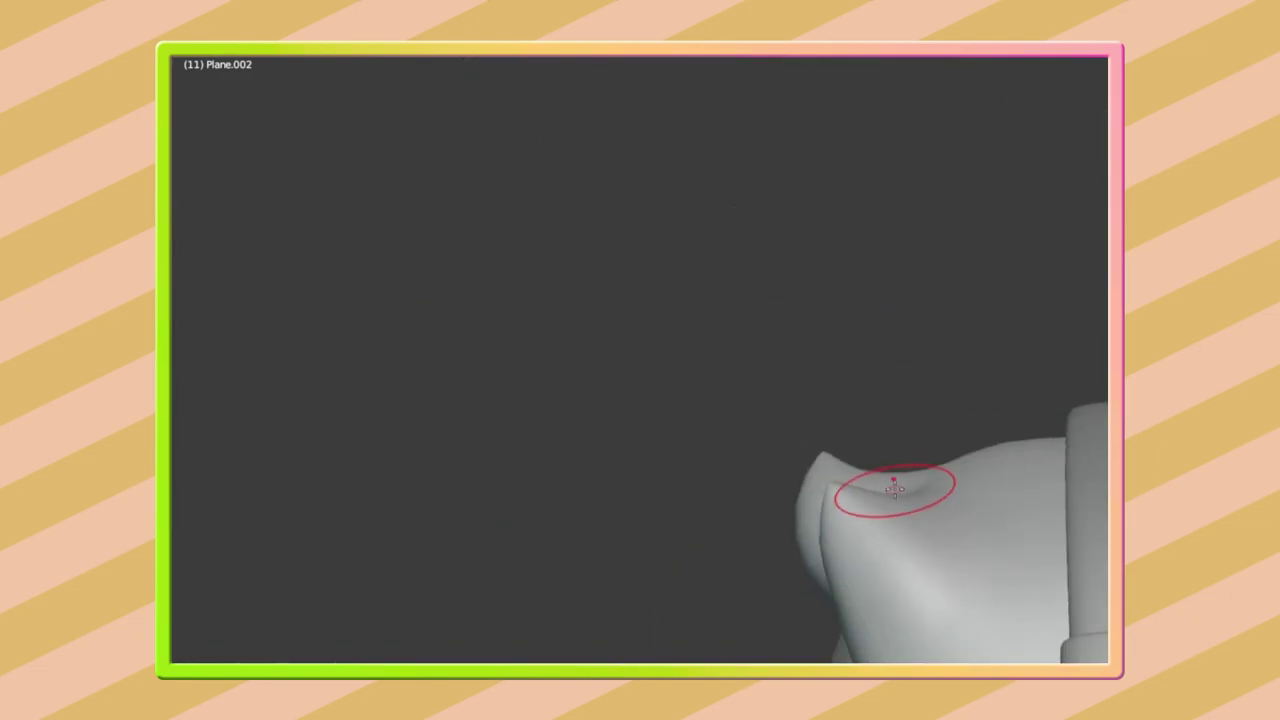
mouse_move(894, 486)
middle_down()
mouse_move(1006, 560)
mouse_move(1018, 441)
middle_up()
key(Tab)
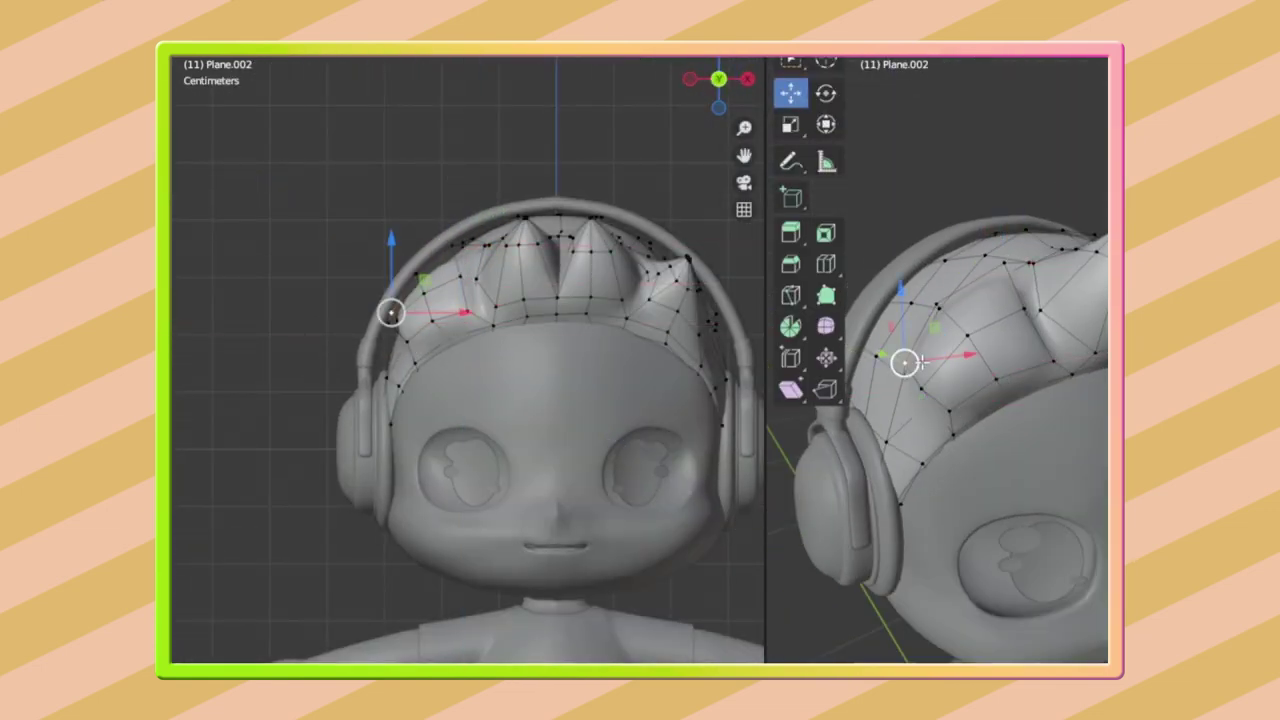
key(e)
key(s)
scroll(980, 280, up, 3)
Select the next spike vertex and shift its tip into position along X
click(955, 282)
drag(978, 282, 1023, 289)
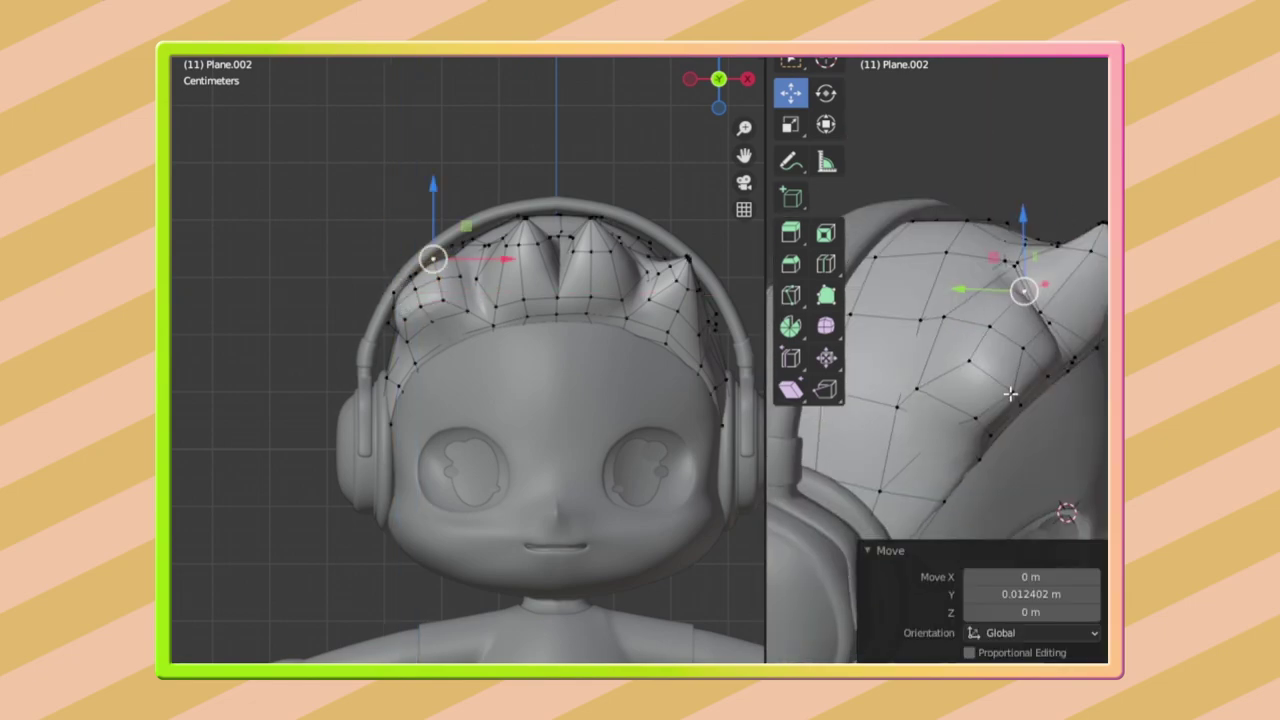
middle_drag(1023, 289, 1020, 391)
mouse_move(1020, 391)
mouse_down()
mouse_move(986, 277)
mouse_move(990, 390)
mouse_up()
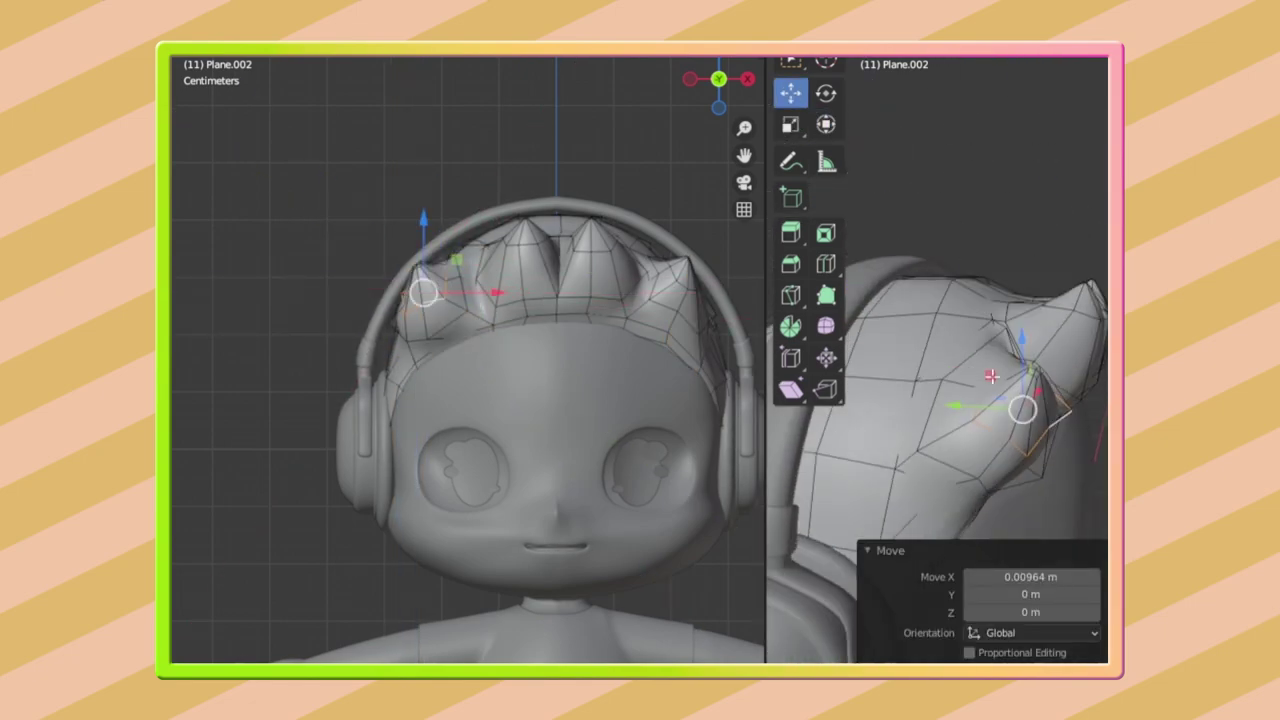
middle_drag(990, 390, 684, 218)
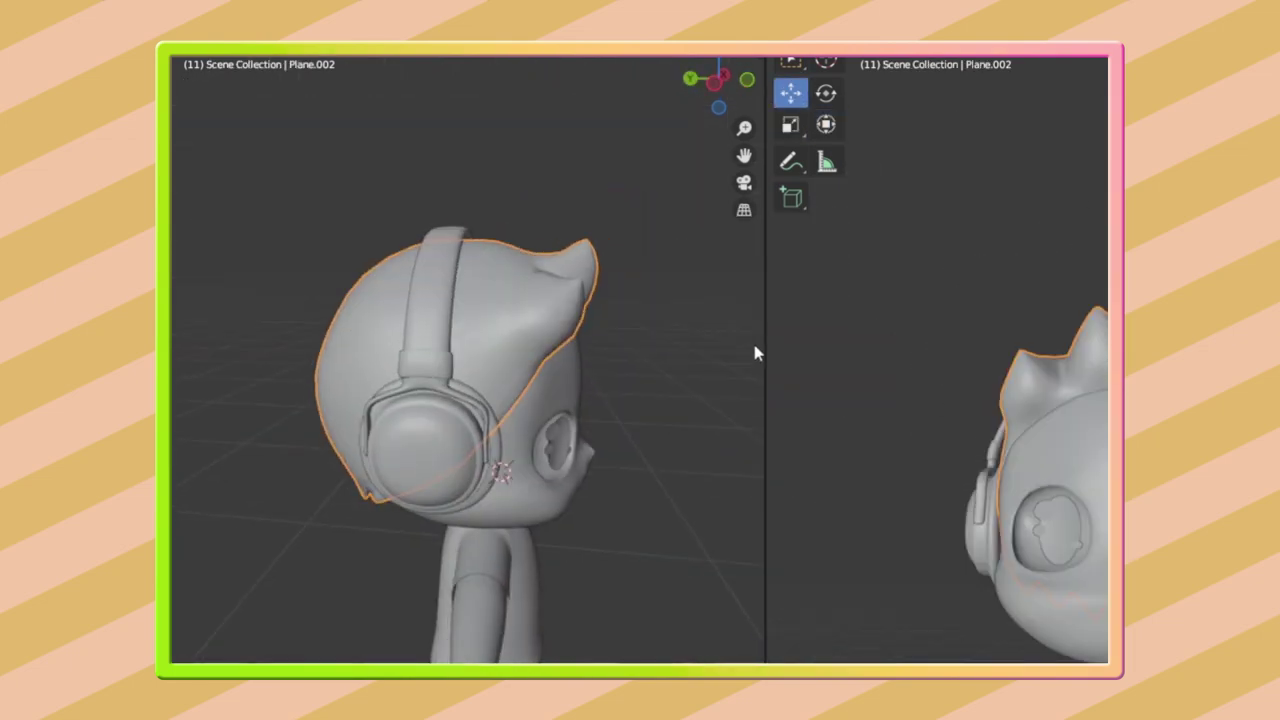
middle_drag(180, 432, 745, 655)
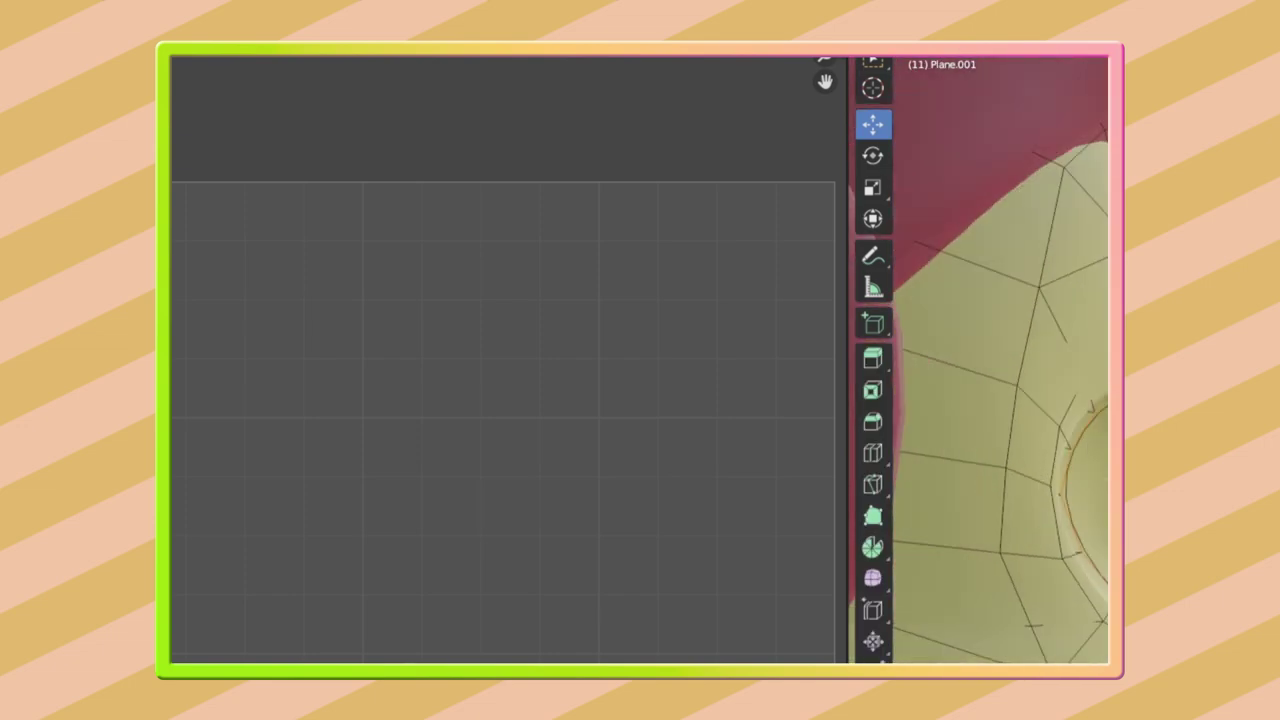
Edit the eye strip mesh, viewing it from the side and close up on its corner
key(Tab)
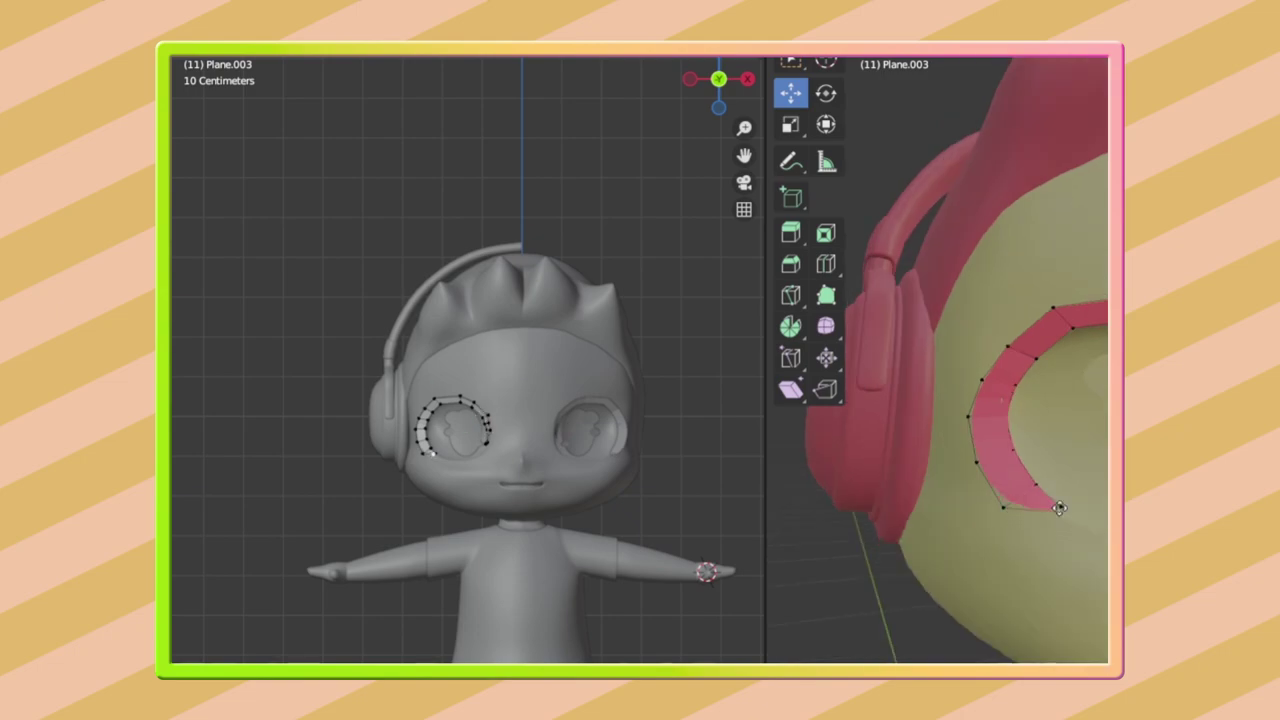
middle_drag(948, 552, 1003, 330)
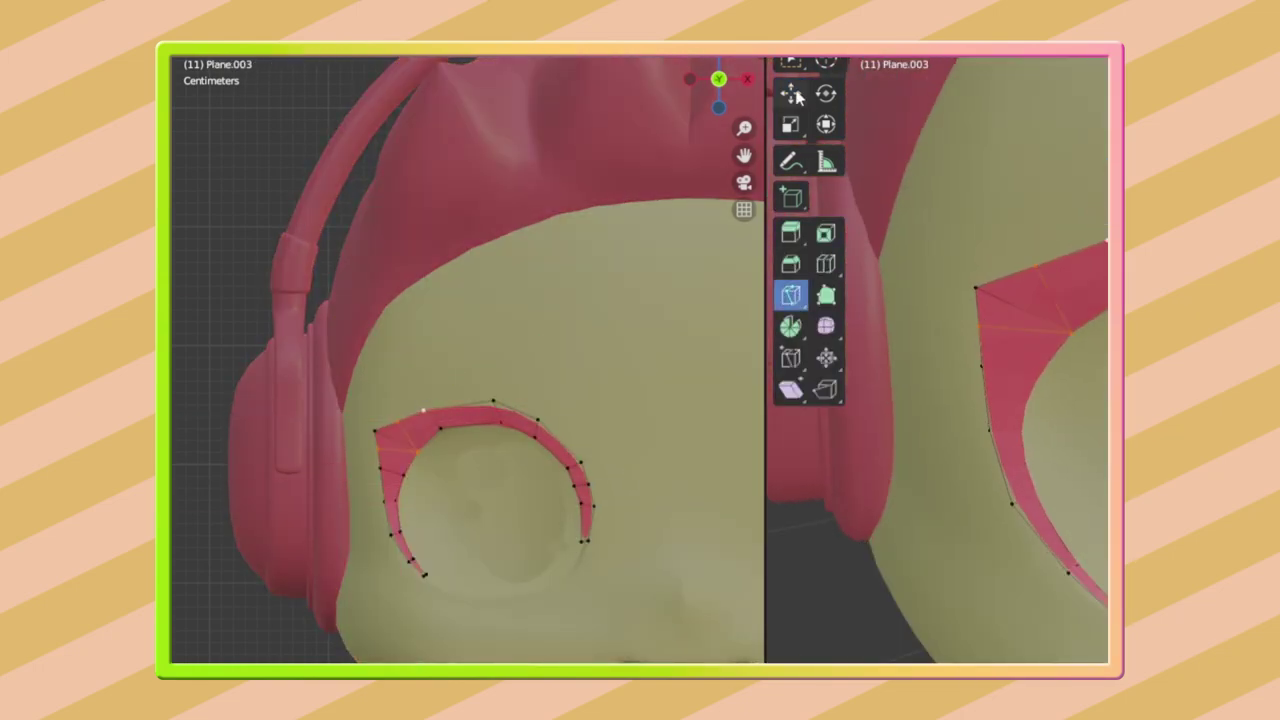
middle_drag(417, 363, 380, 367)
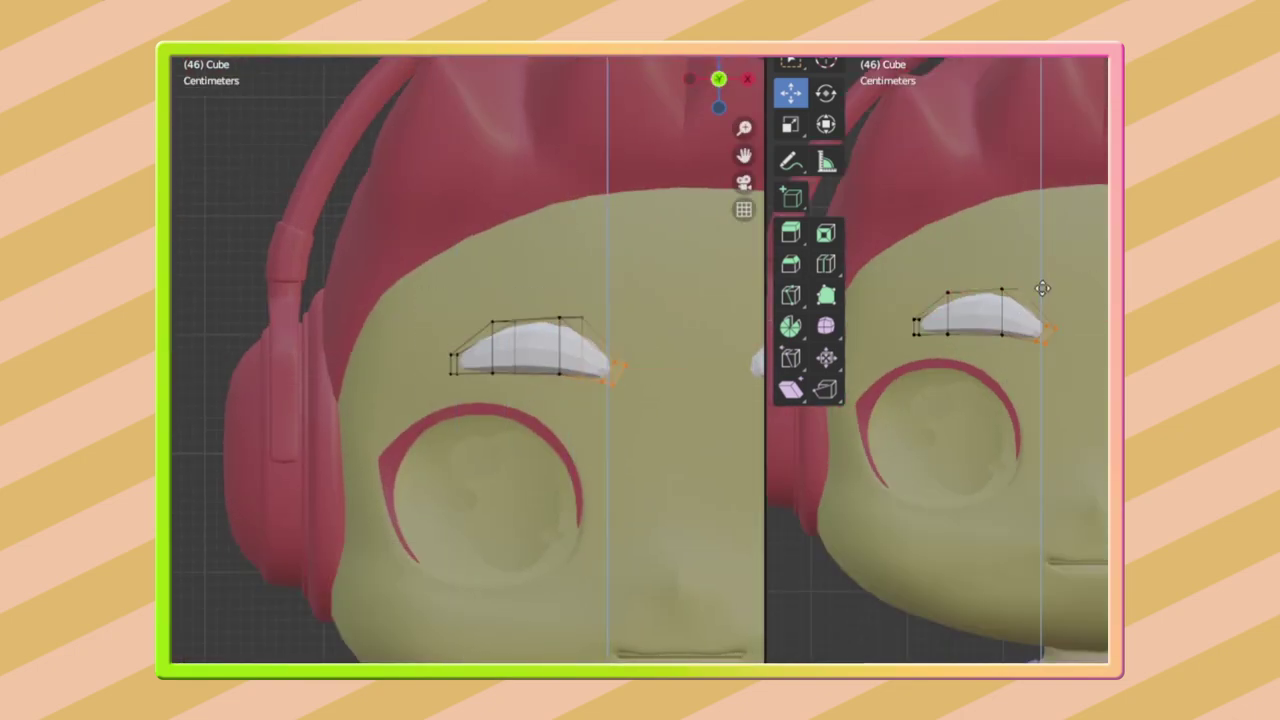
Move the eyebrow's deformation cage points along X and select the Shear tool
key(Tab)
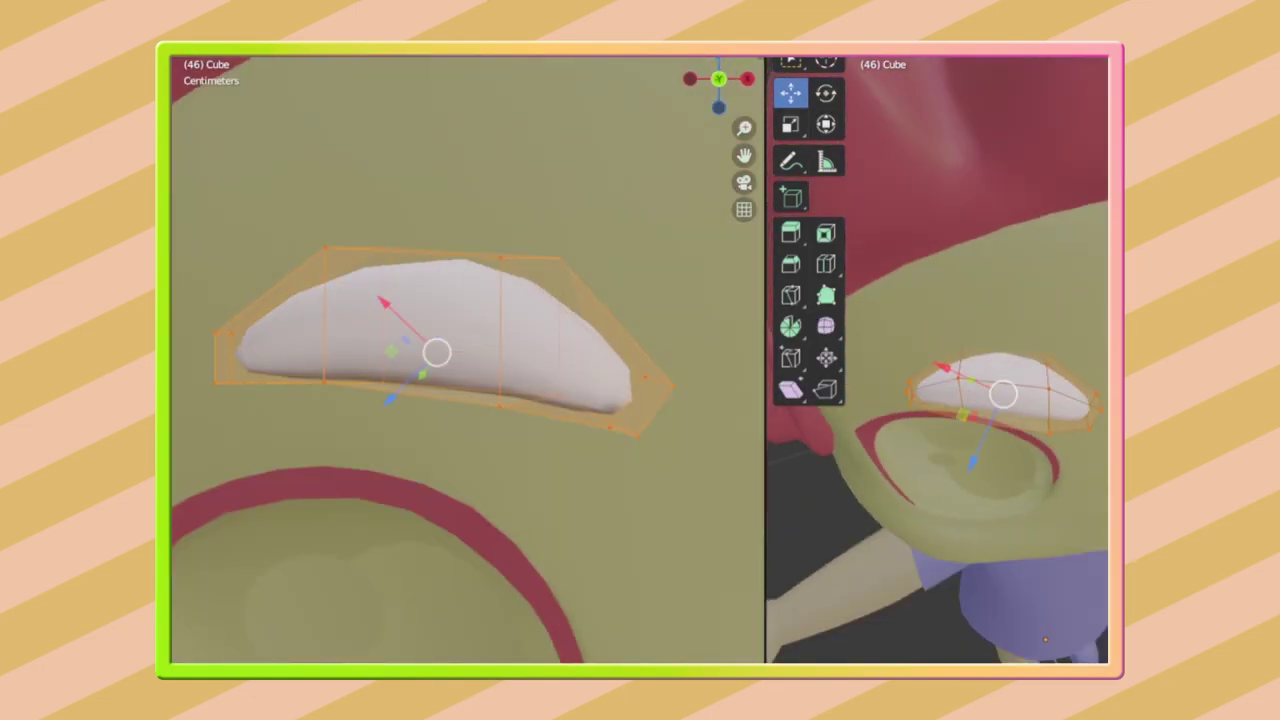
key(g)
key(x)
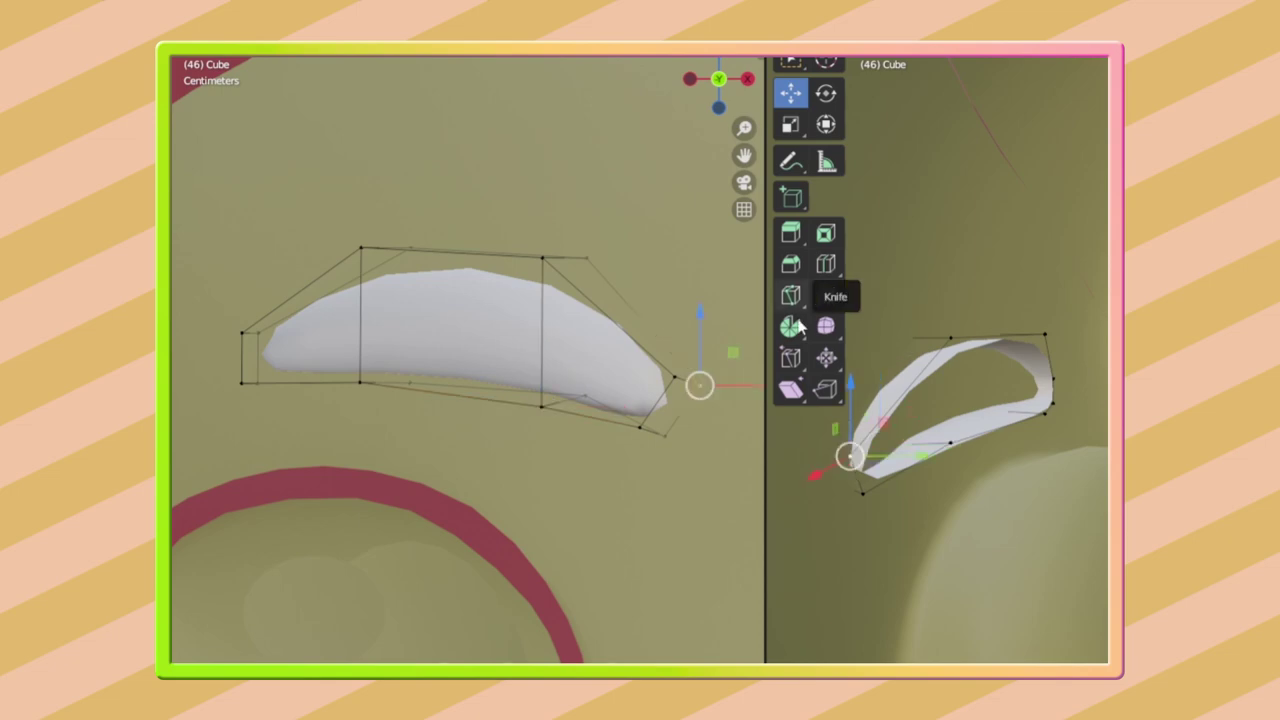
click(790, 358)
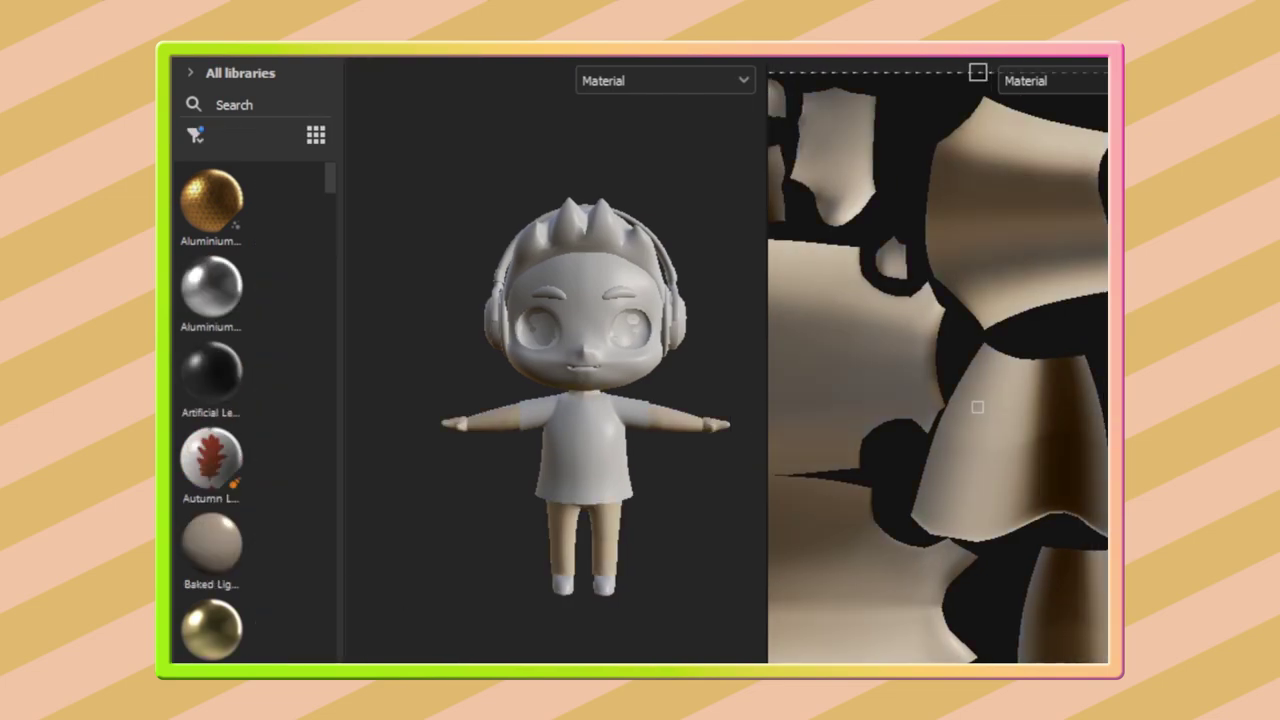
Show the Base color channel and fill the shirt black and the face area grey
key(c)
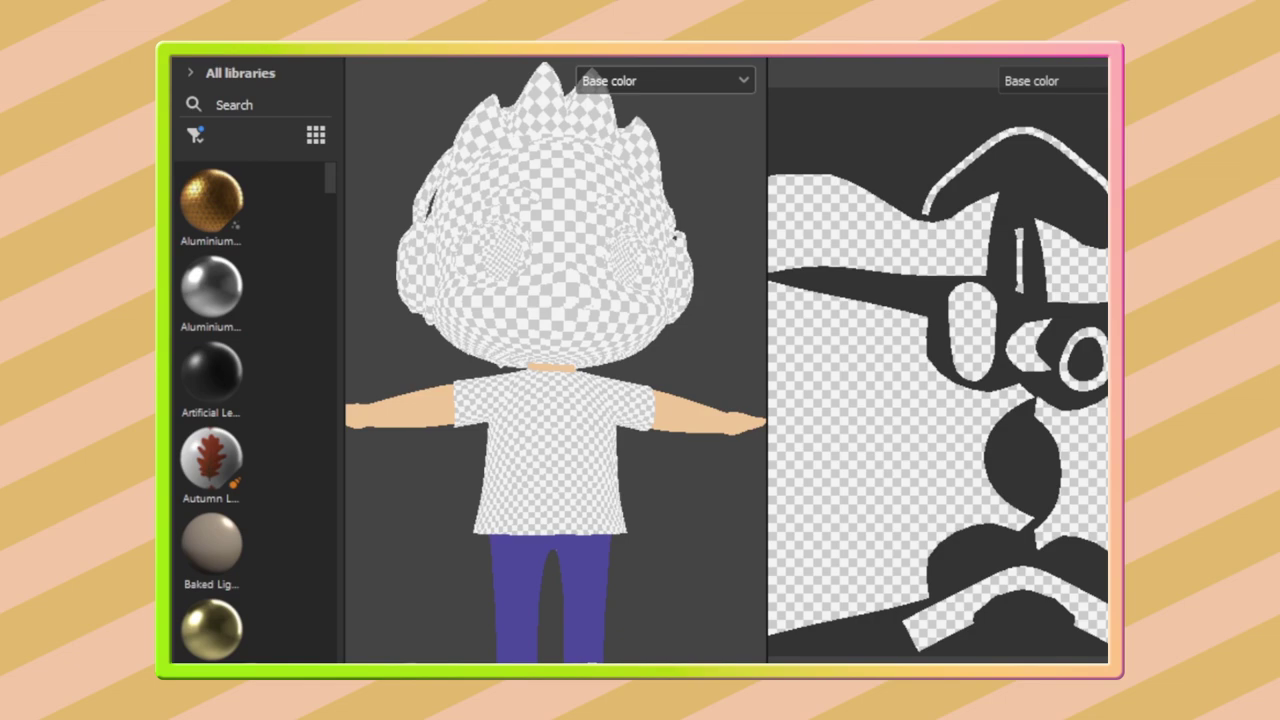
click(1025, 371)
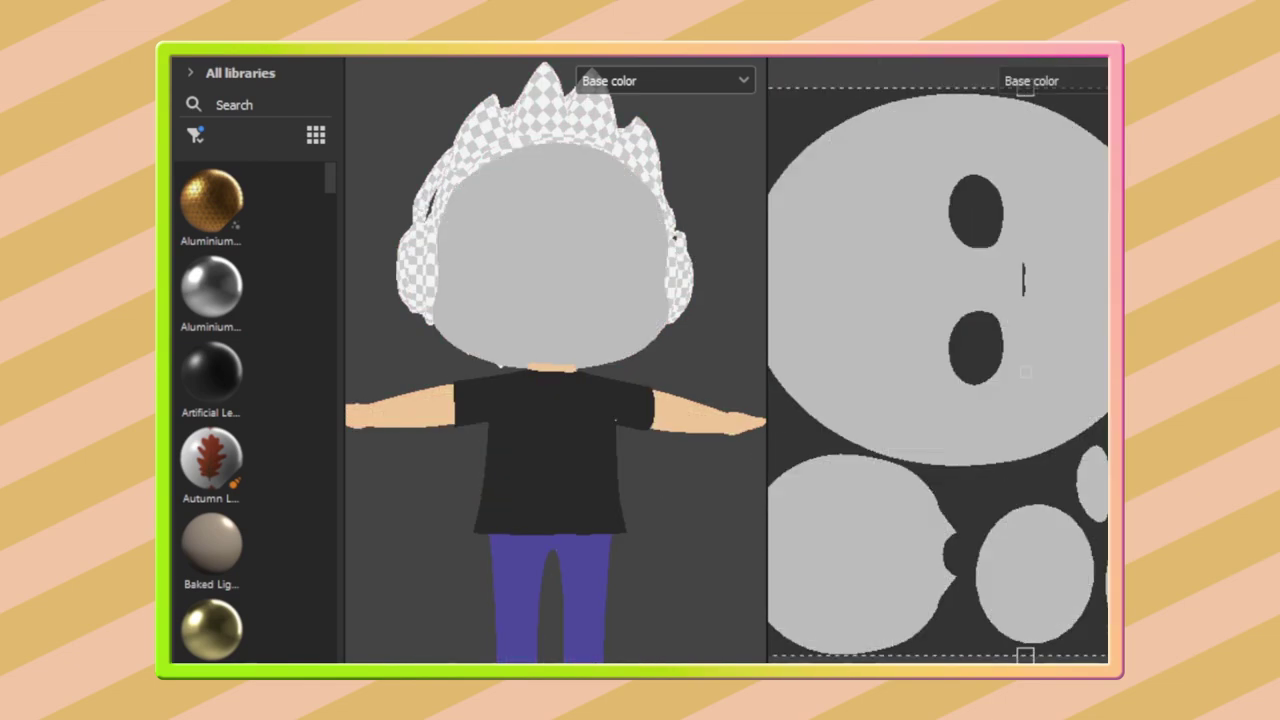
click(1025, 371)
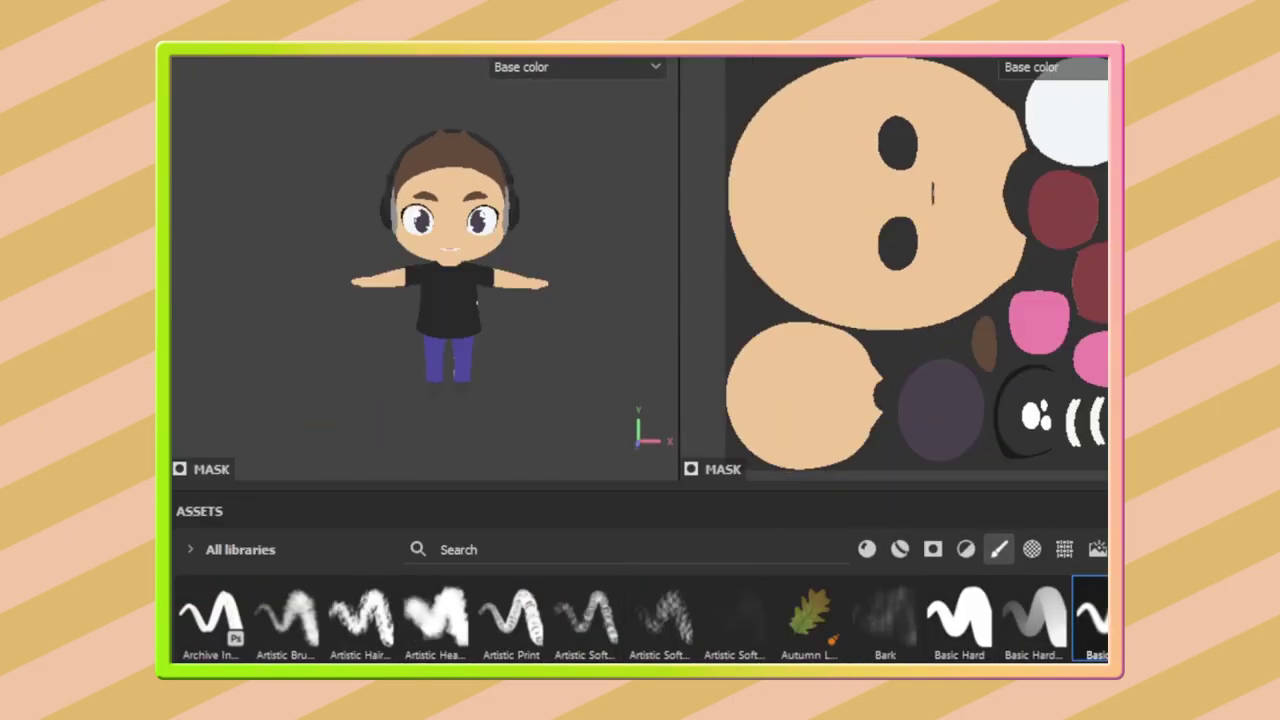
scroll(357, 274, up, 3)
scroll(511, 403, up, 3)
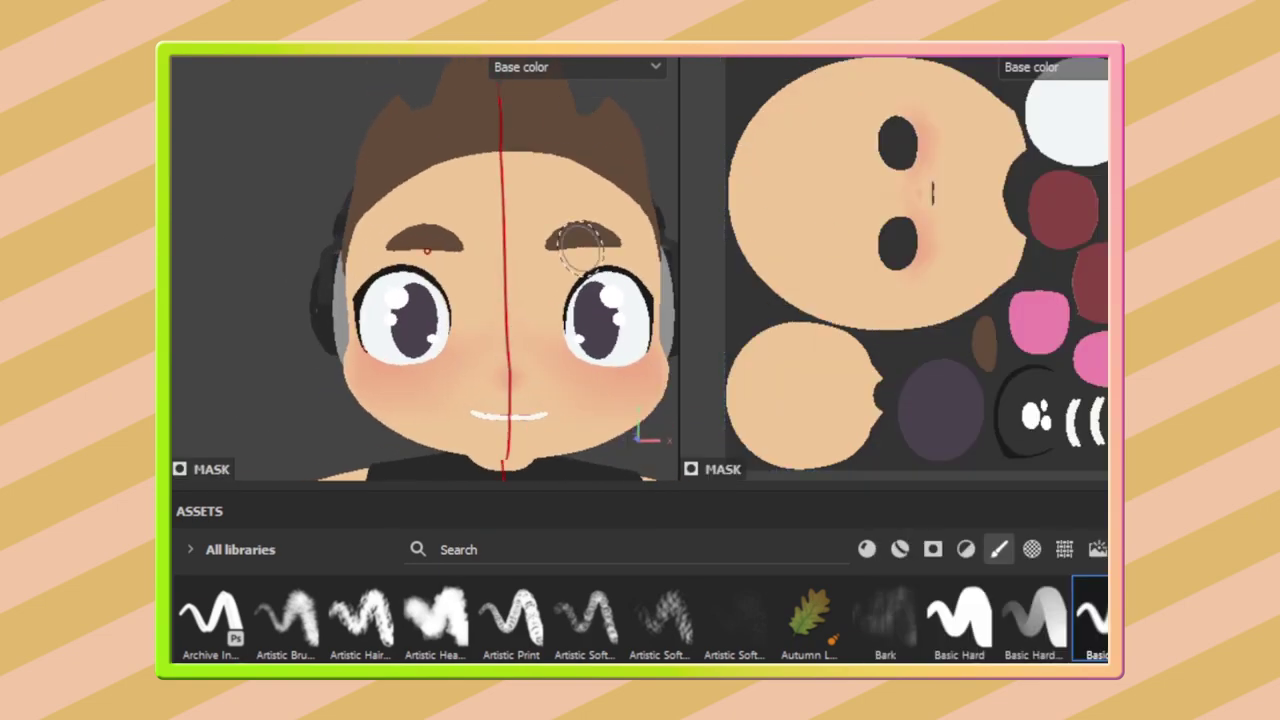
alt+drag(580, 245, 639, 277)
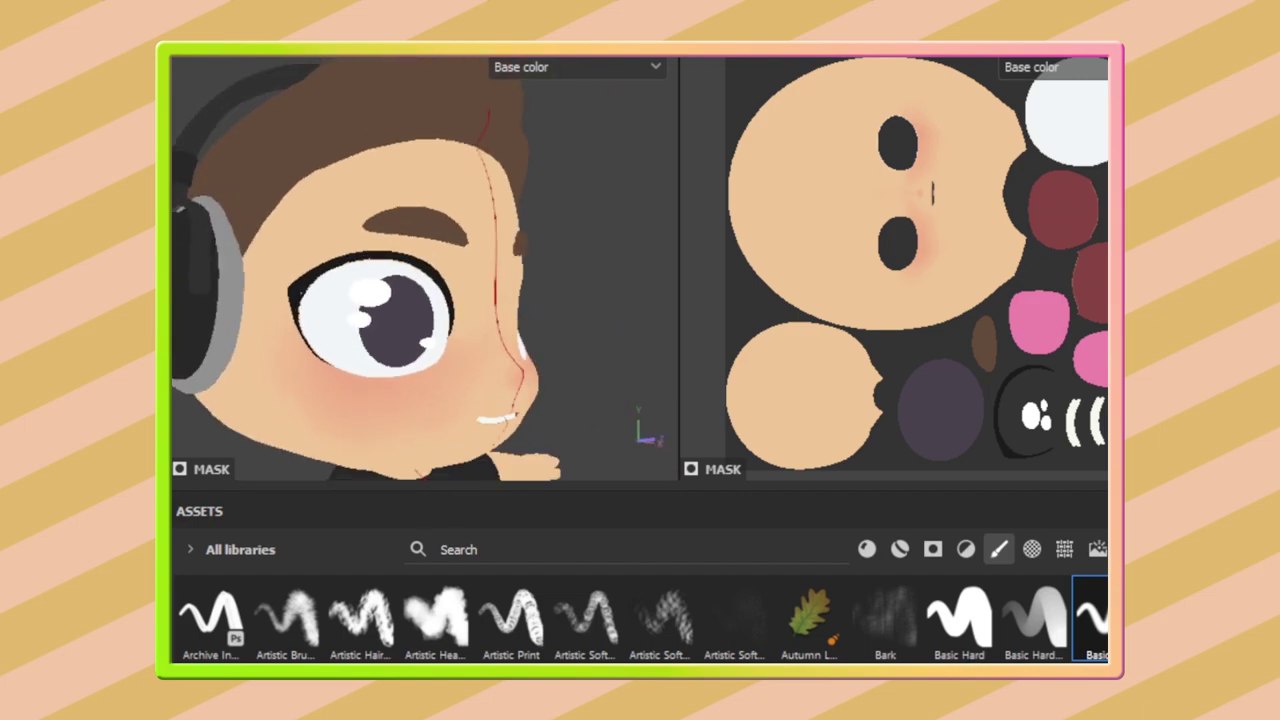
mouse_move(420, 260)
mouse_down()
mouse_move(370, 222)
mouse_move(380, 250)
mouse_move(483, 249)
mouse_move(314, 314)
mouse_move(237, 160)
mouse_move(420, 300)
mouse_move(400, 300)
mouse_move(430, 330)
mouse_move(343, 380)
mouse_move(371, 391)
mouse_move(451, 357)
mouse_move(601, 193)
mouse_move(663, 329)
mouse_move(555, 213)
mouse_move(523, 323)
mouse_move(606, 280)
mouse_move(334, 314)
mouse_move(495, 374)
mouse_up()
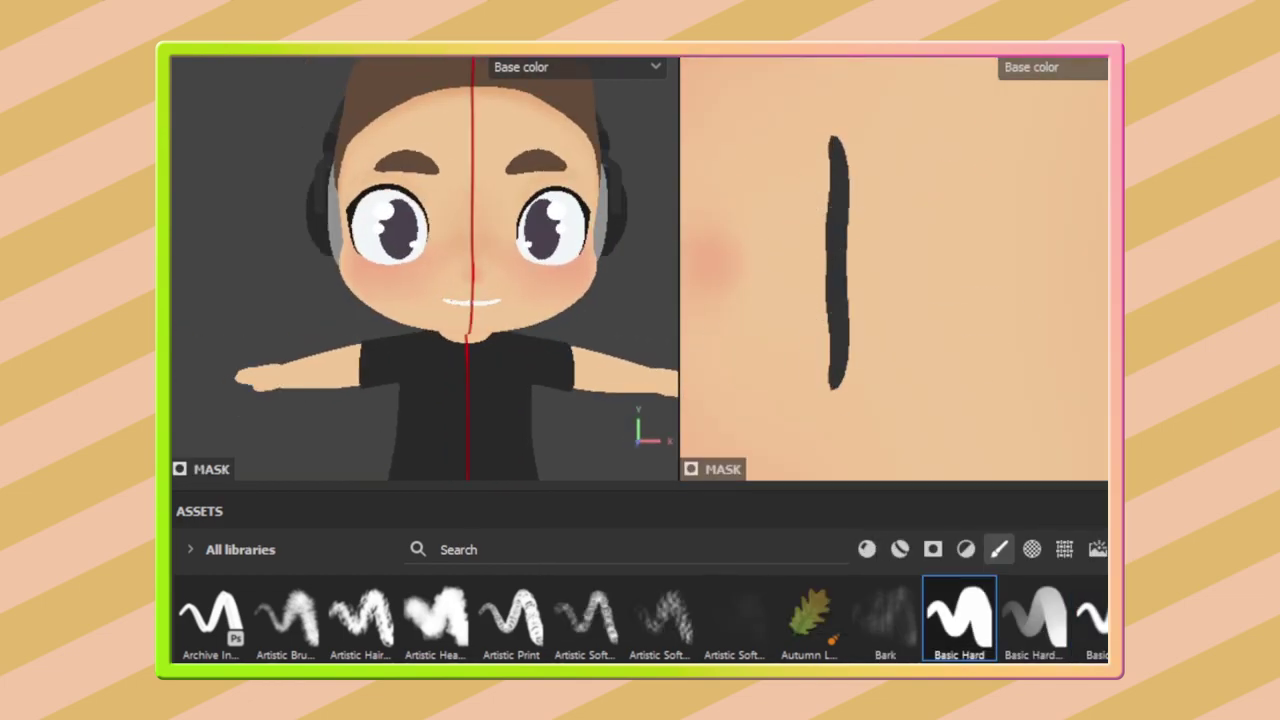
scroll(882, 170, up, 2)
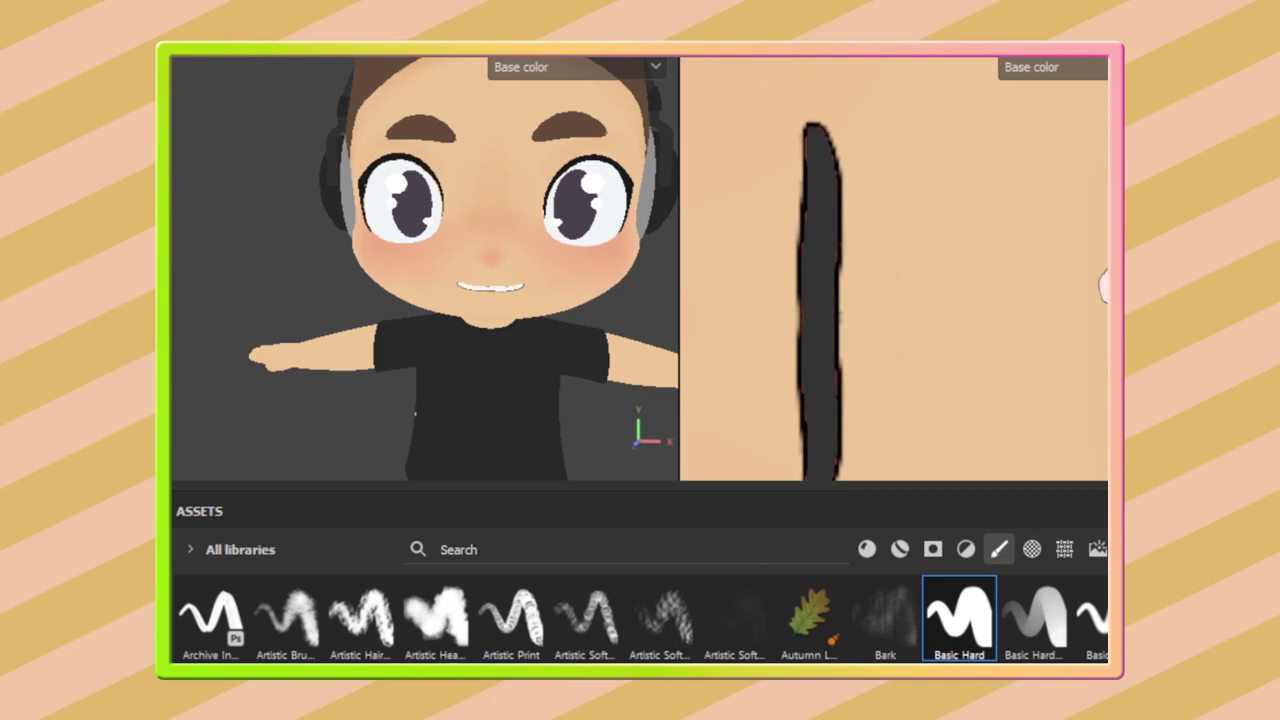
right_click(1005, 187)
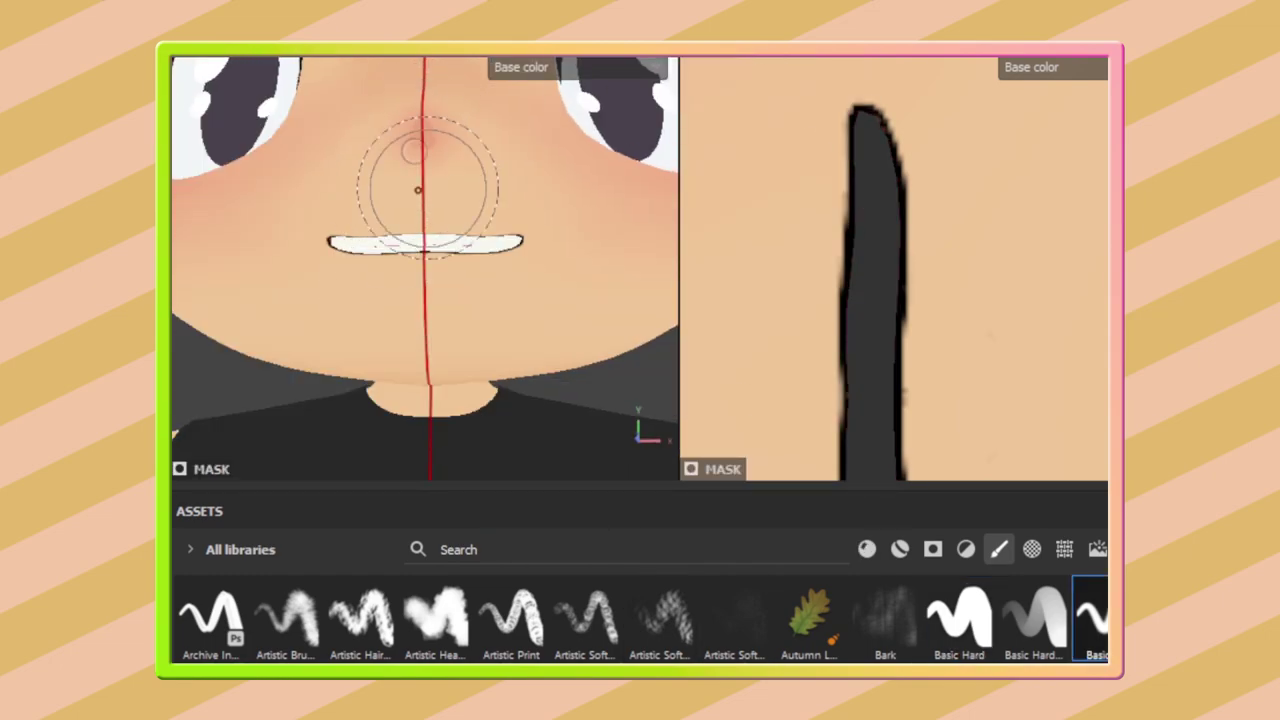
Paint a brown mustache above the mouth and refine its shape
drag(340, 215, 500, 215)
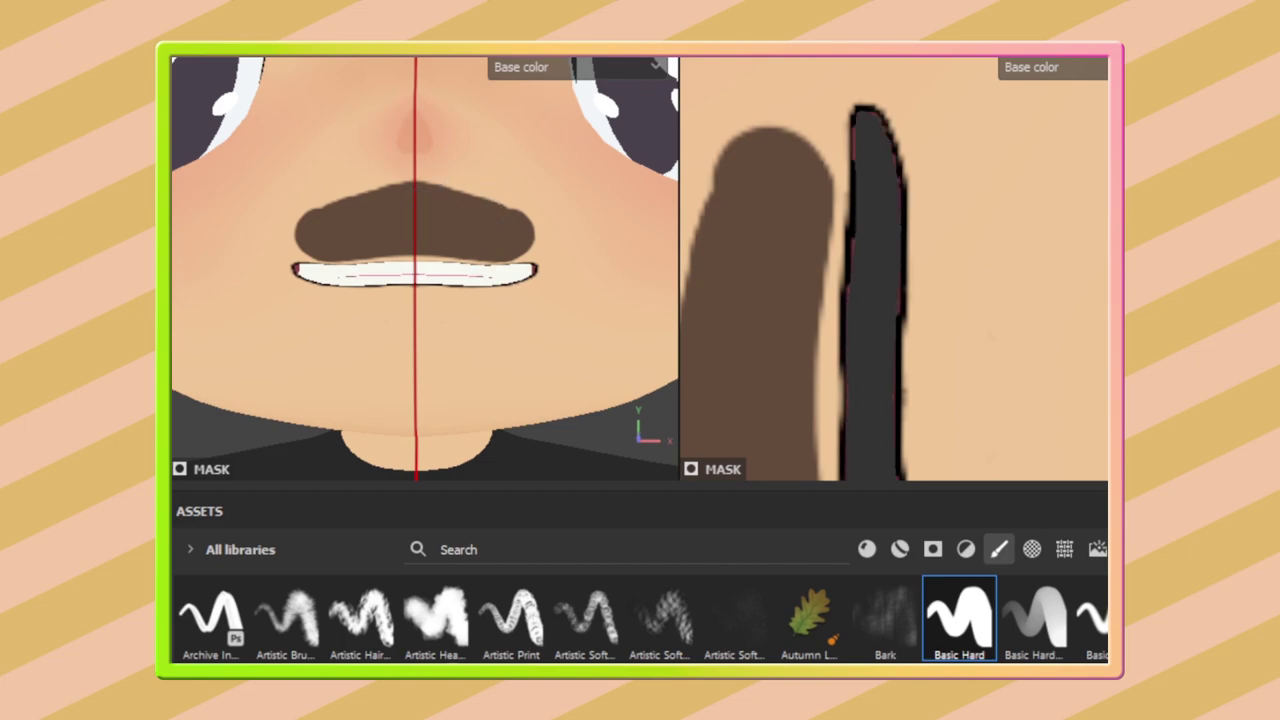
mouse_move(419, 183)
alt+mouse_down()
mouse_move(457, 331)
mouse_move(430, 200)
mouse_move(515, 254)
alt+mouse_up()
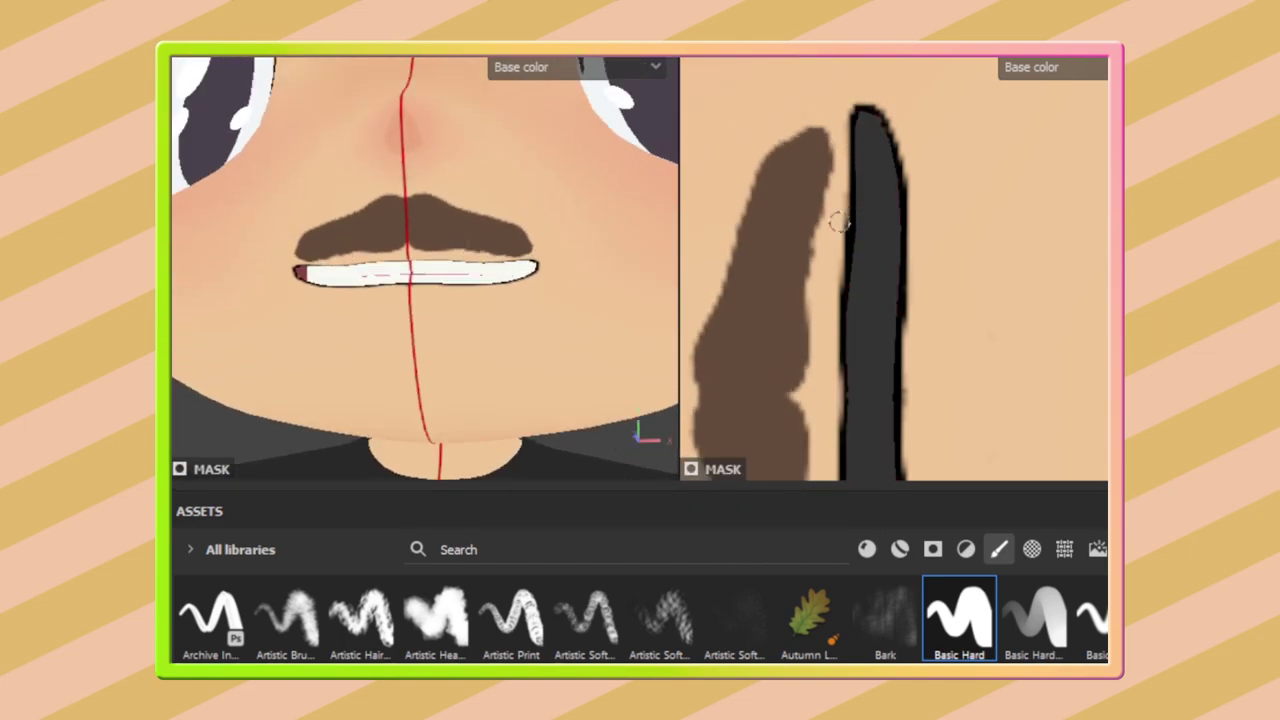
mouse_move(560, 349)
alt+mouse_down()
mouse_move(400, 251)
mouse_move(528, 263)
mouse_move(399, 326)
alt+mouse_up()
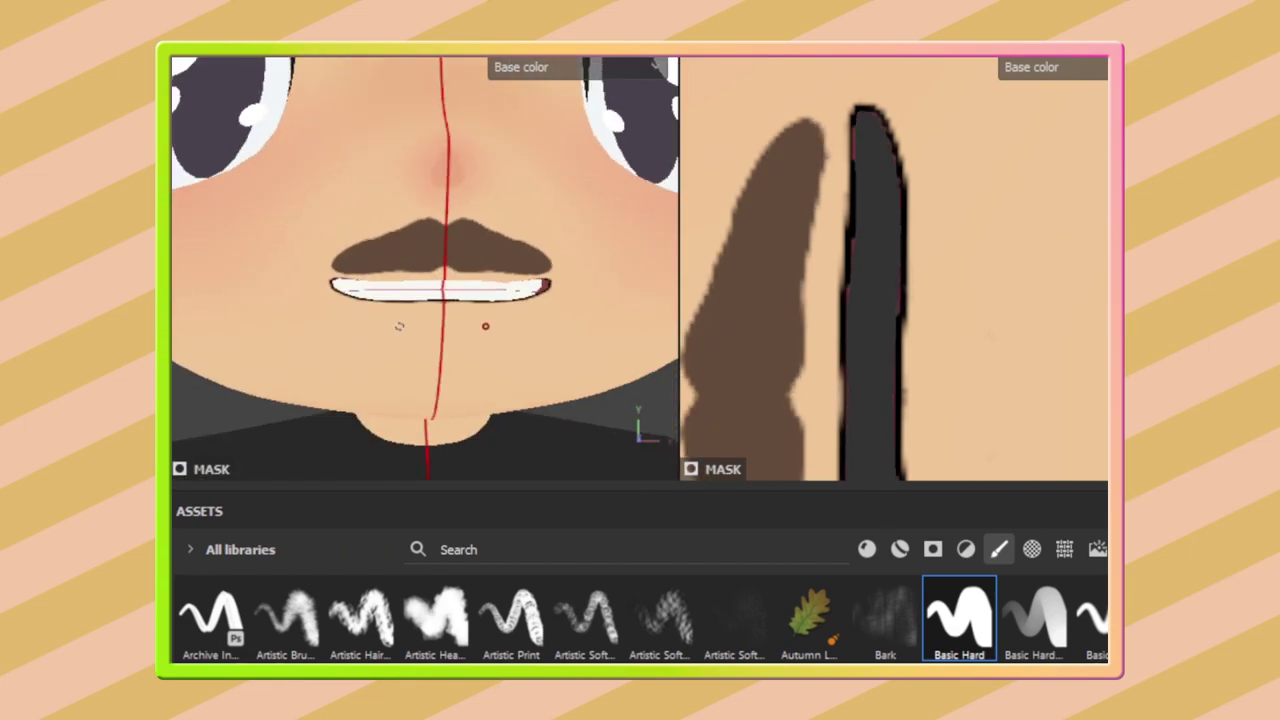
mouse_move(440, 280)
alt+mouse_down()
mouse_move(397, 268)
mouse_move(450, 300)
mouse_move(357, 274)
mouse_move(486, 309)
alt+mouse_up()
scroll(520, 189, up, 3)
scroll(408, 126, down, 3)
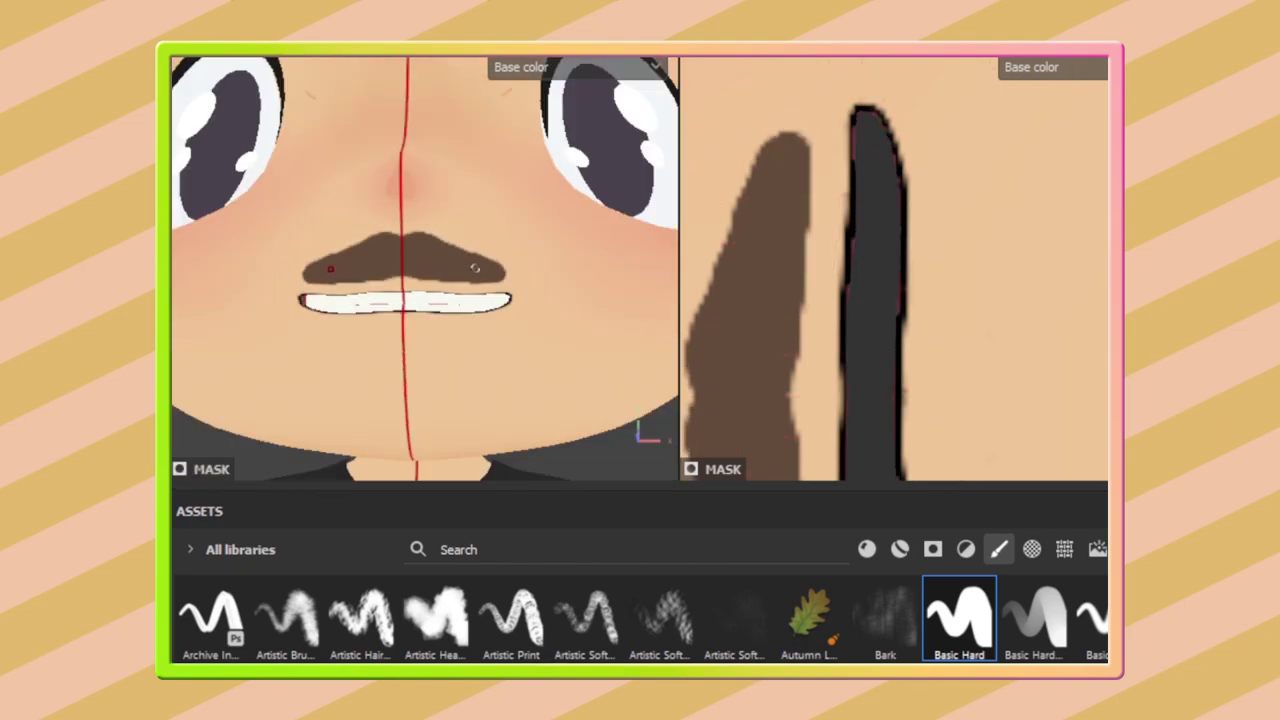
scroll(963, 323, down, 2)
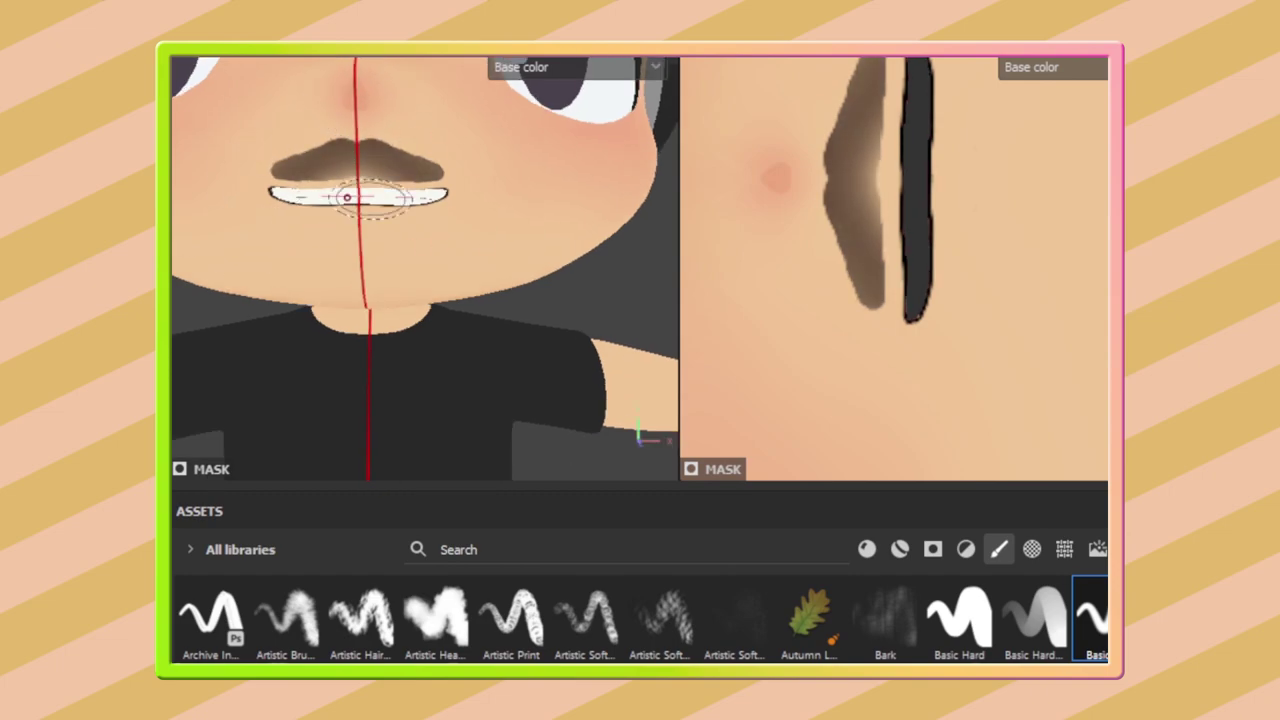
scroll(346, 197, up, 3)
scroll(606, 64, up, 2)
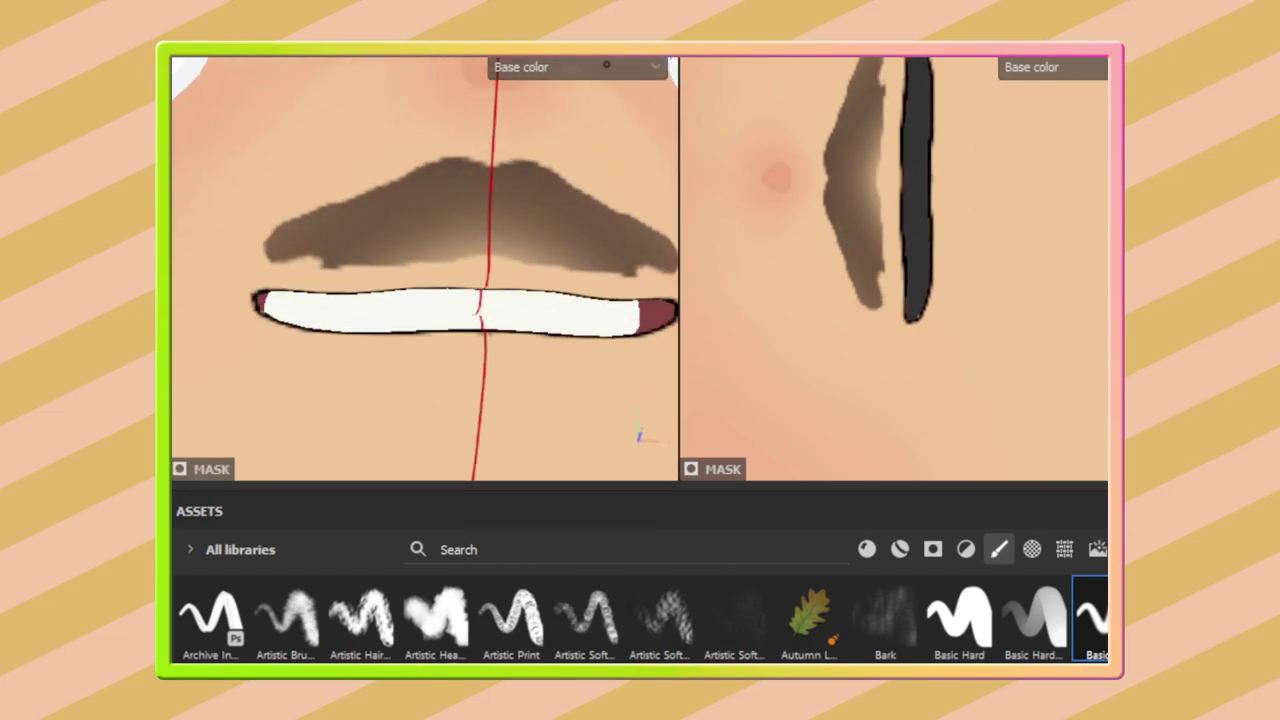
Fill the gap under the mustache with brown, adjust the brush, and isolate the mouth interior
drag(569, 257, 291, 273)
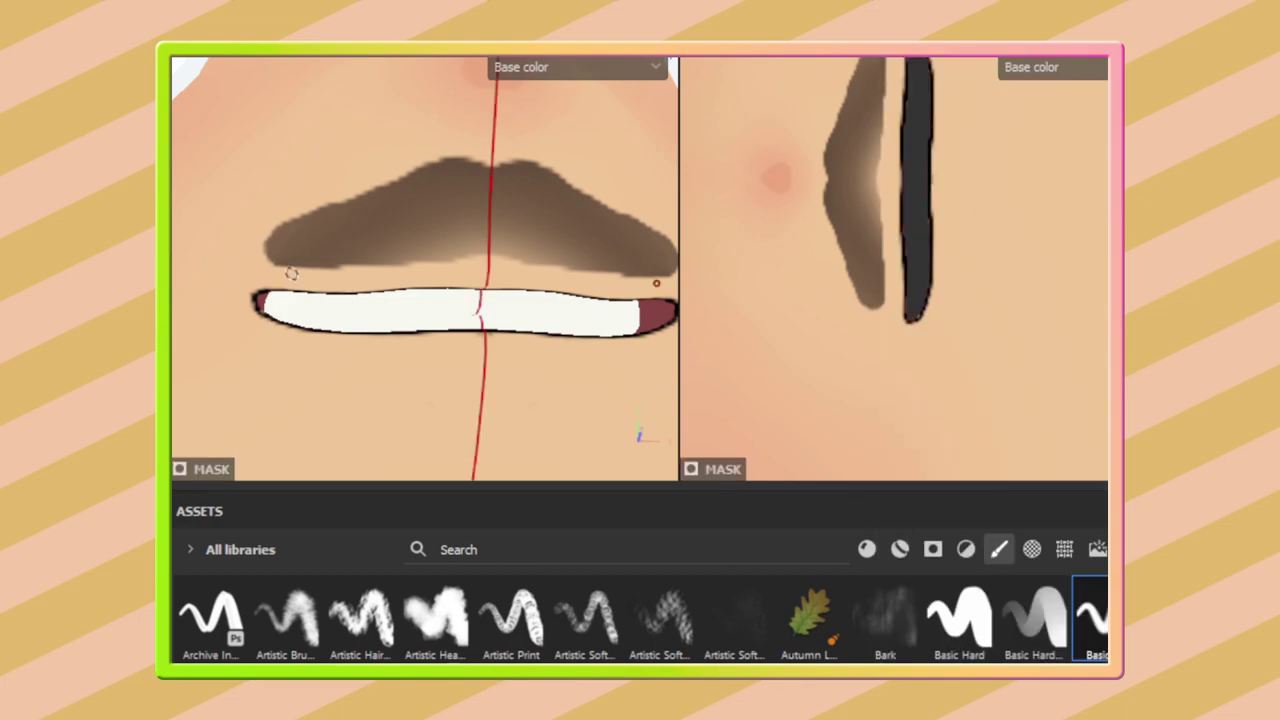
right_click(281, 258)
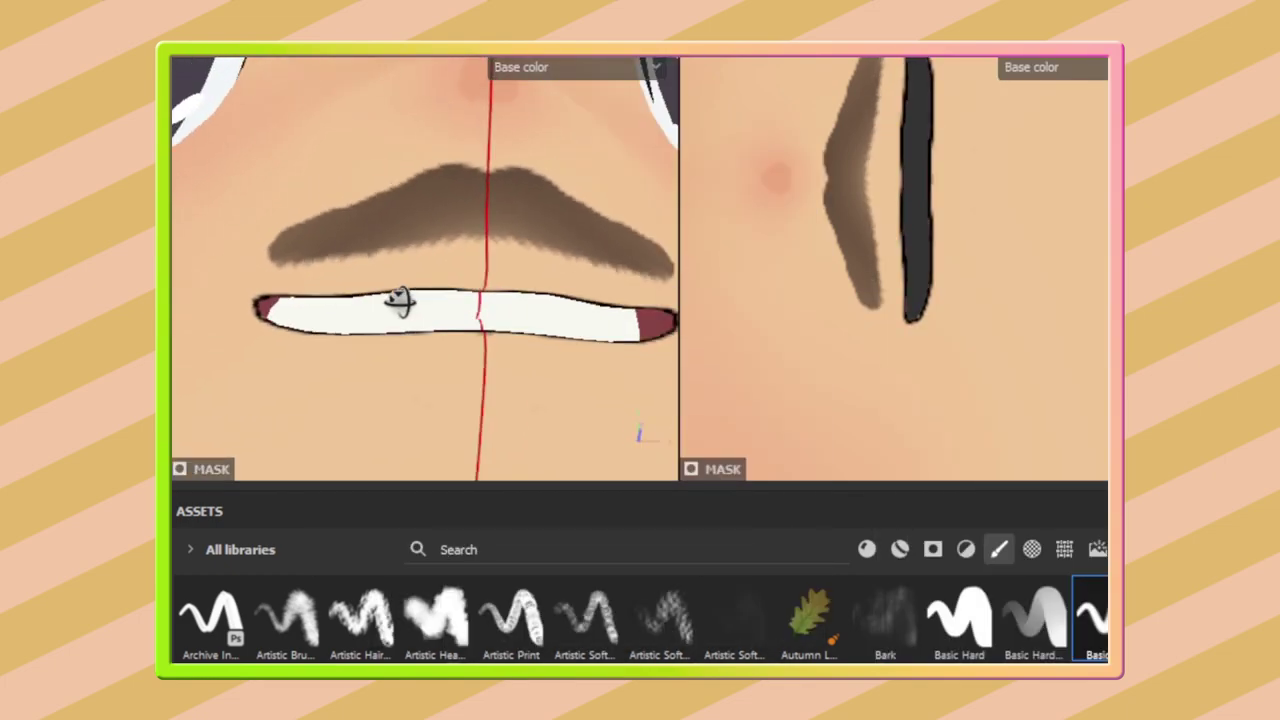
scroll(300, 220, down, 2)
alt+drag(314, 200, 400, 260)
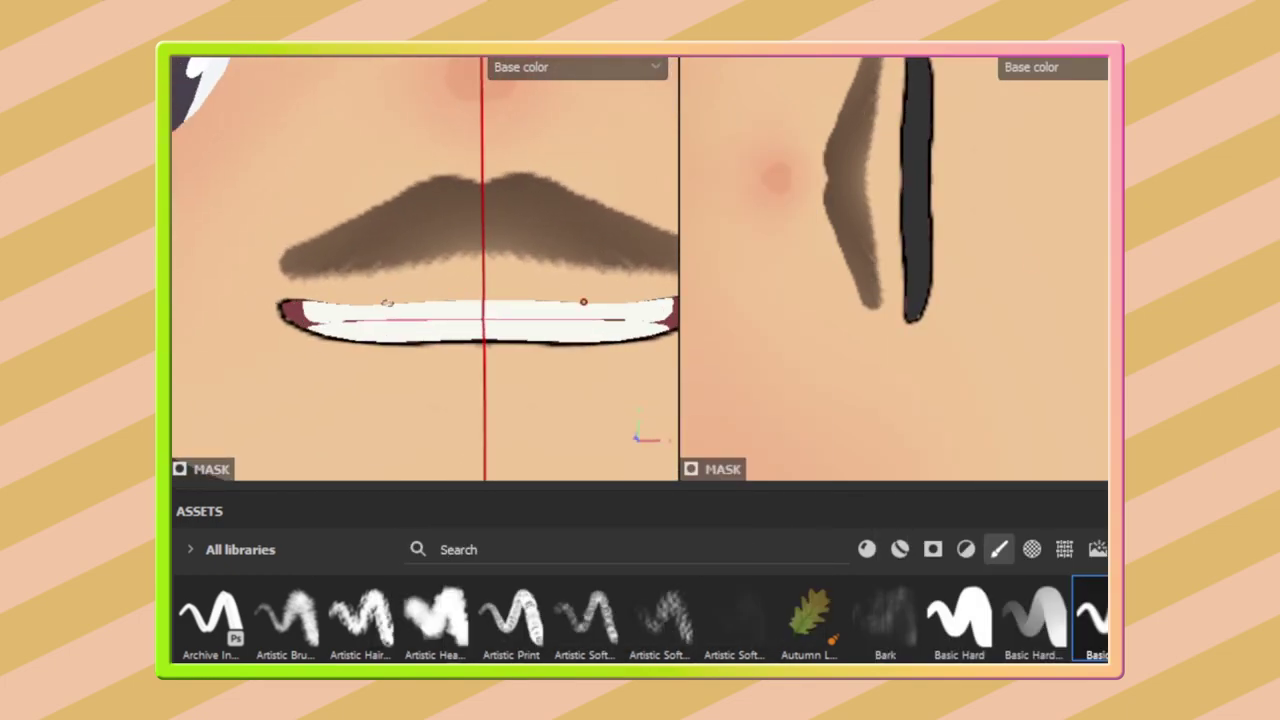
scroll(400, 260, down, 5)
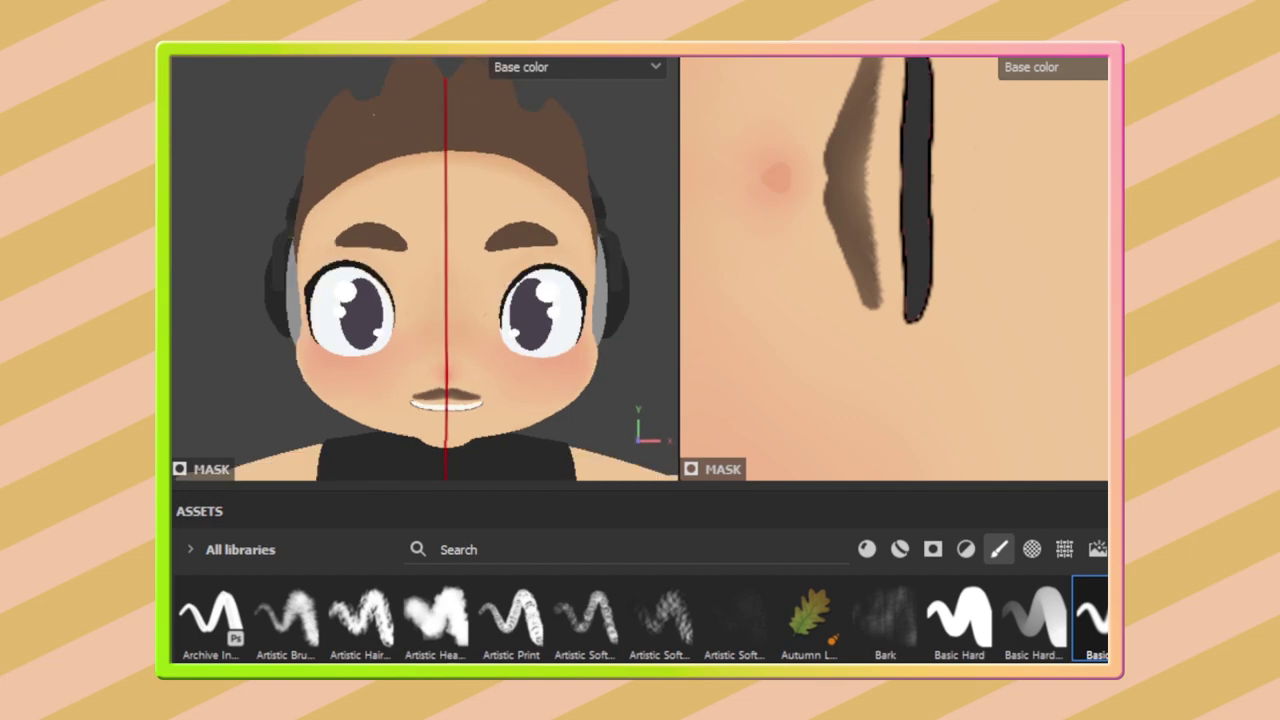
scroll(446, 200, up, 5)
alt+drag(446, 200, 457, 157)
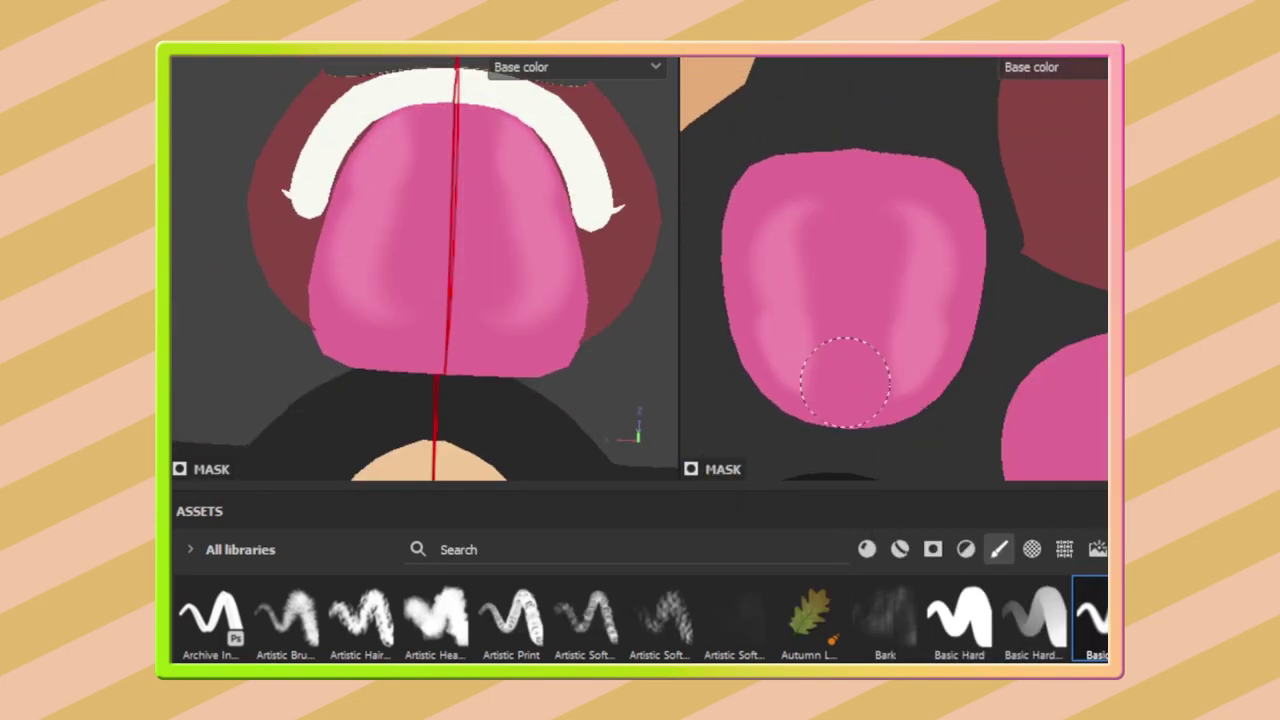
Paint two lighter pink lobes on the tongue and frame the whole face
drag(880, 370, 803, 238)
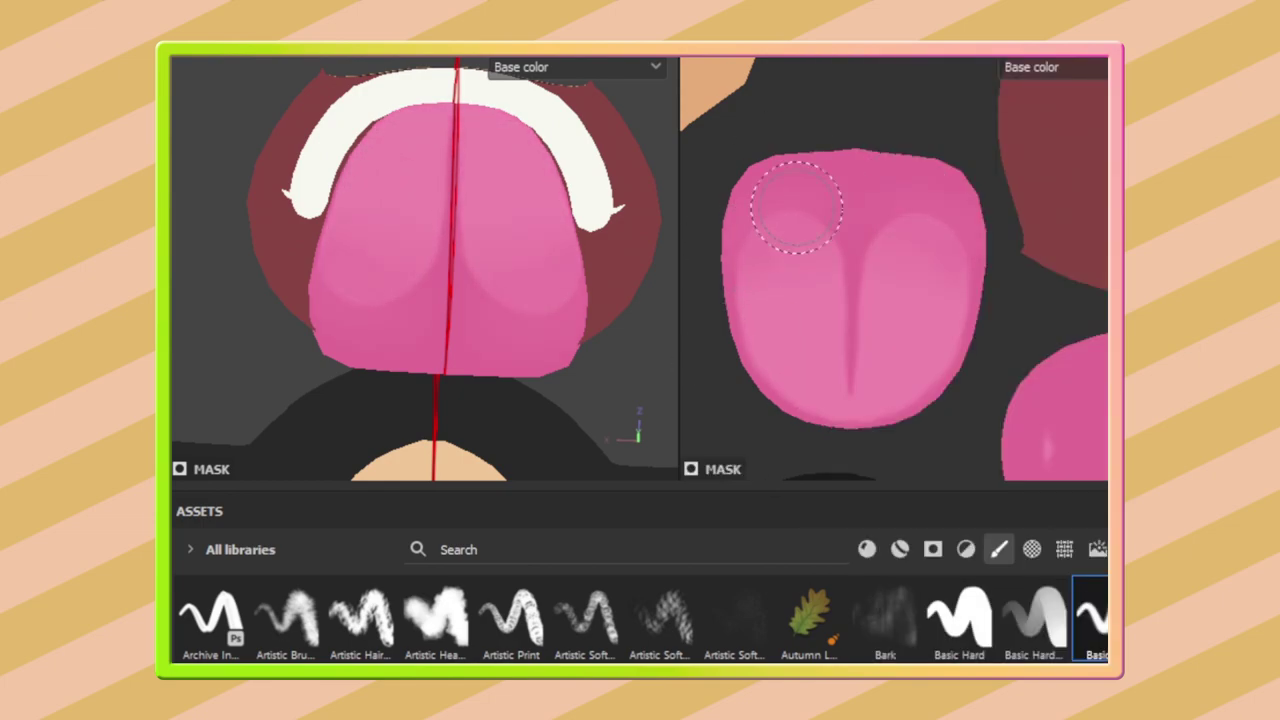
key(ctrl)
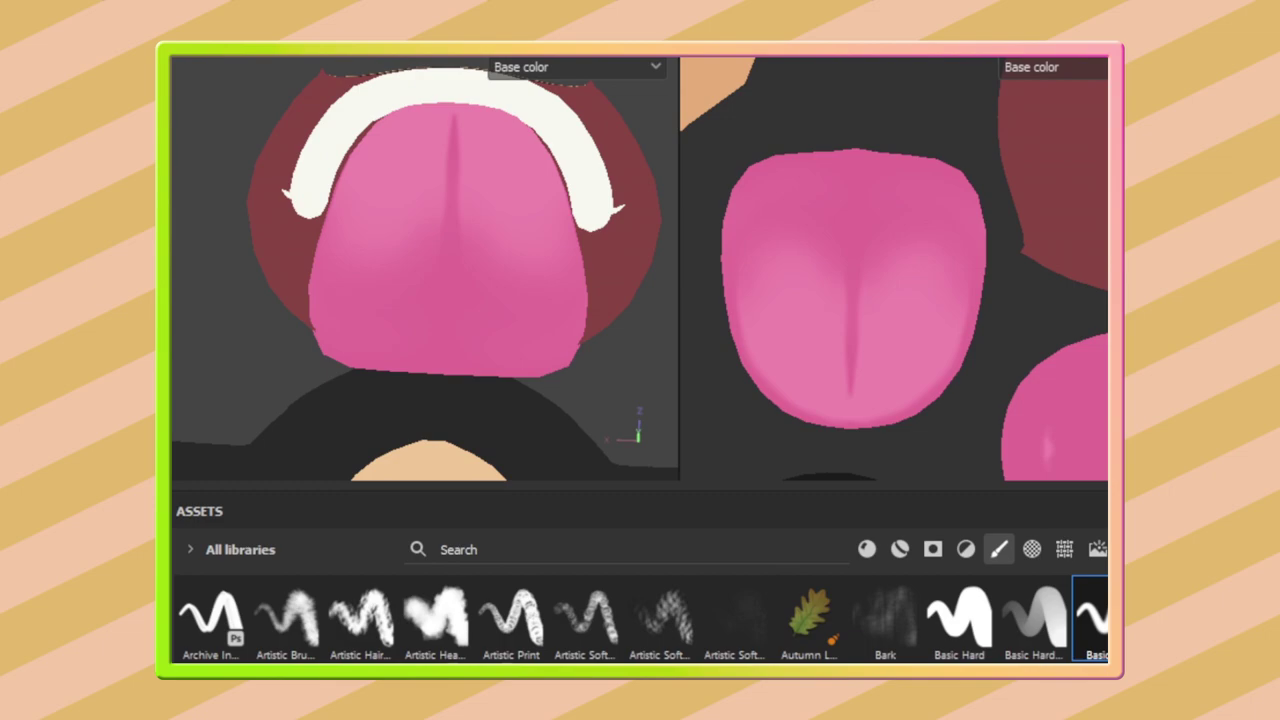
scroll(789, 333, down, 3)
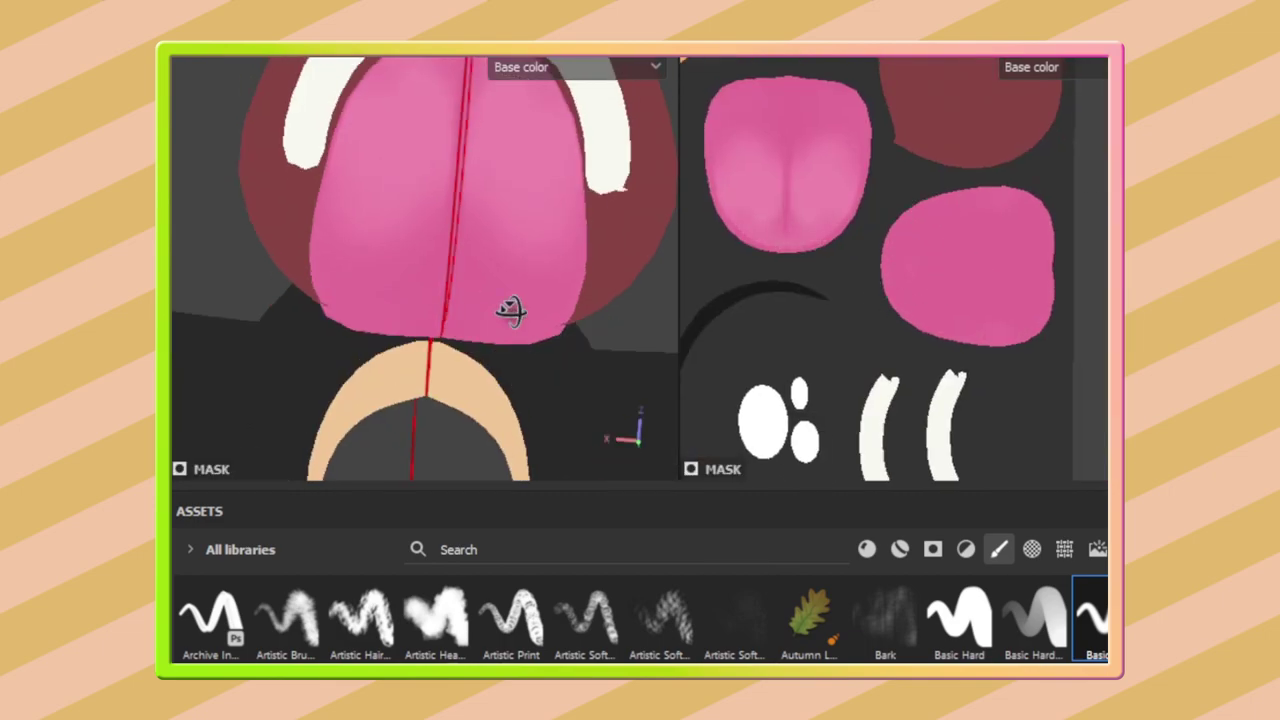
key(f)
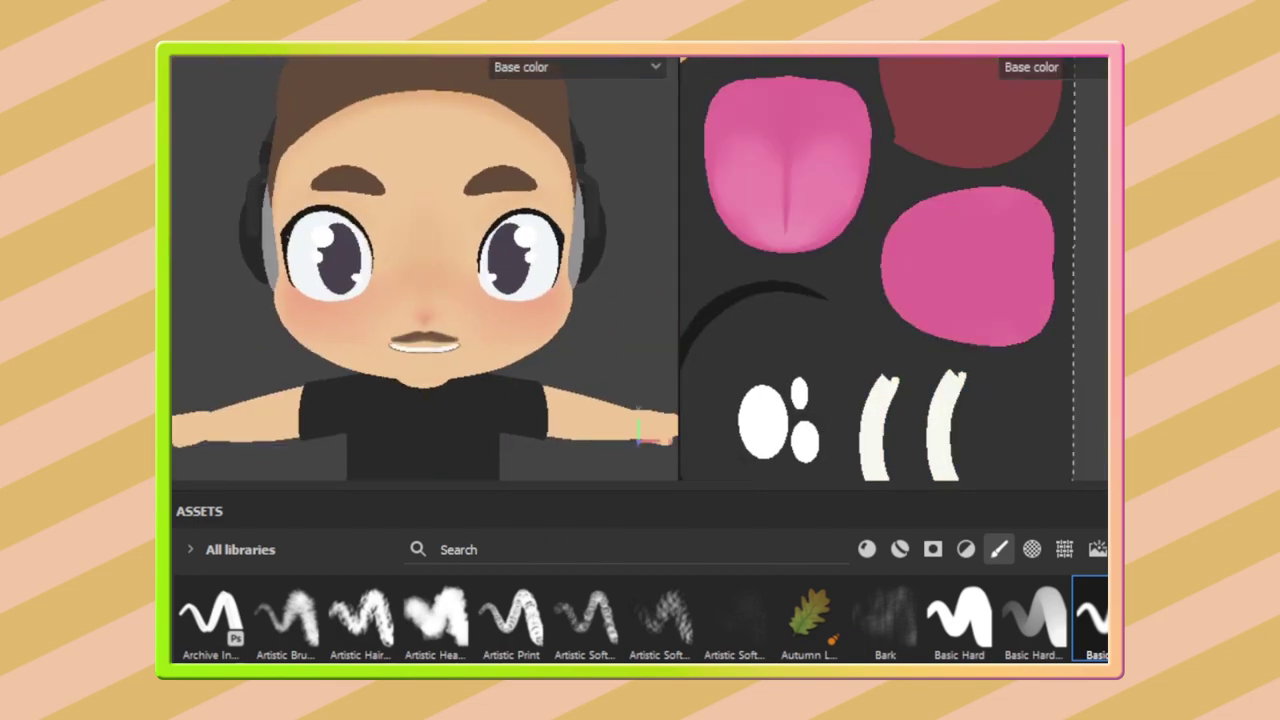
scroll(425, 270, up, 5)
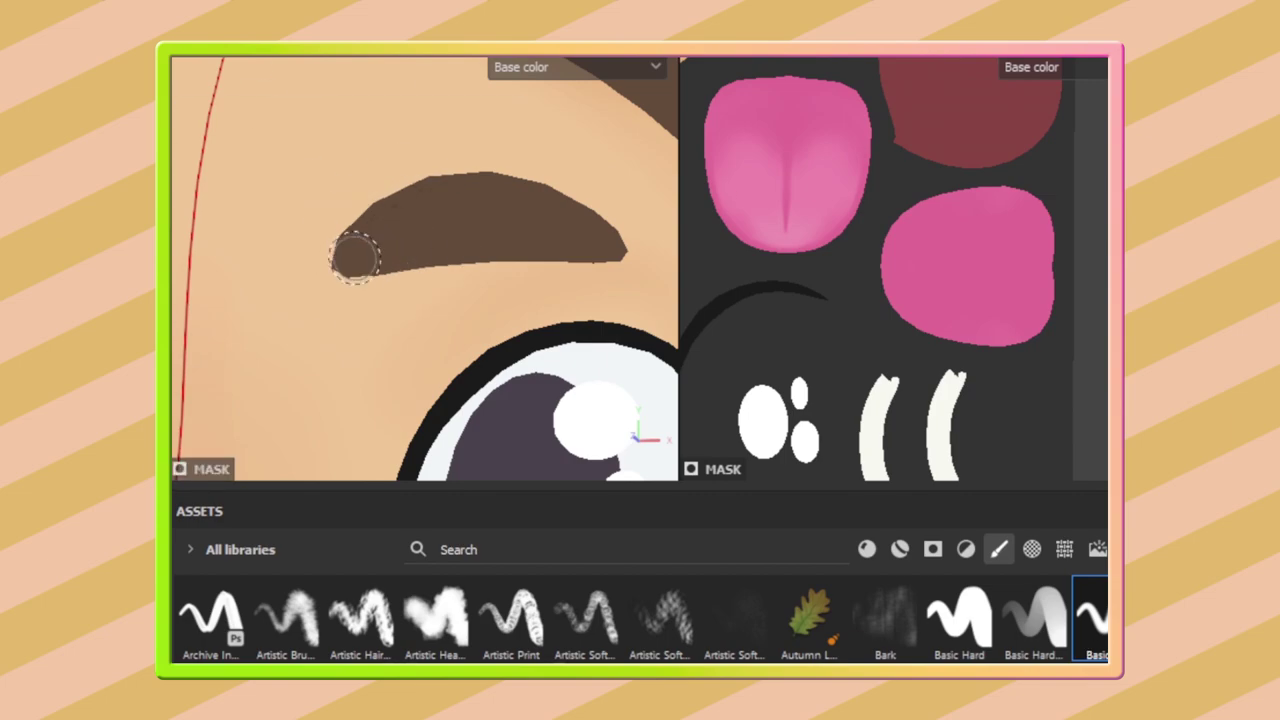
Frame the face, turn on mirror symmetry and pick the Basic Hard brush
key(f)
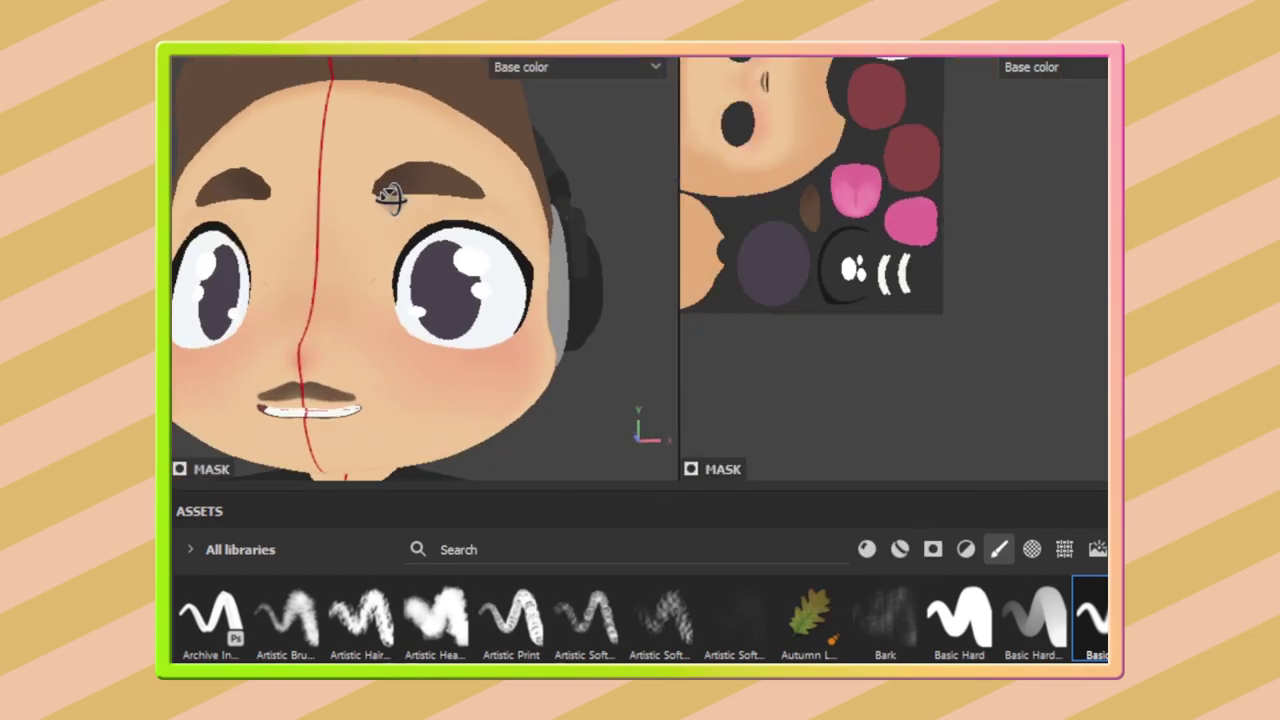
key(l)
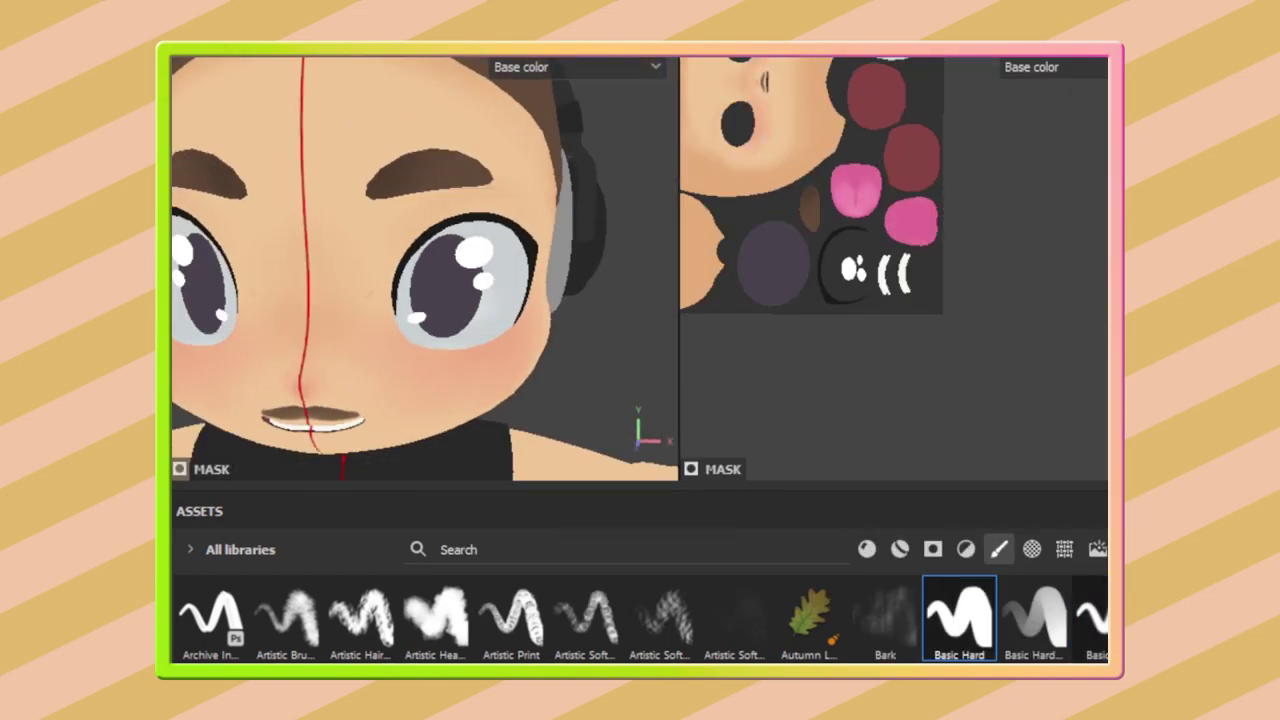
scroll(857, 222, up, 3)
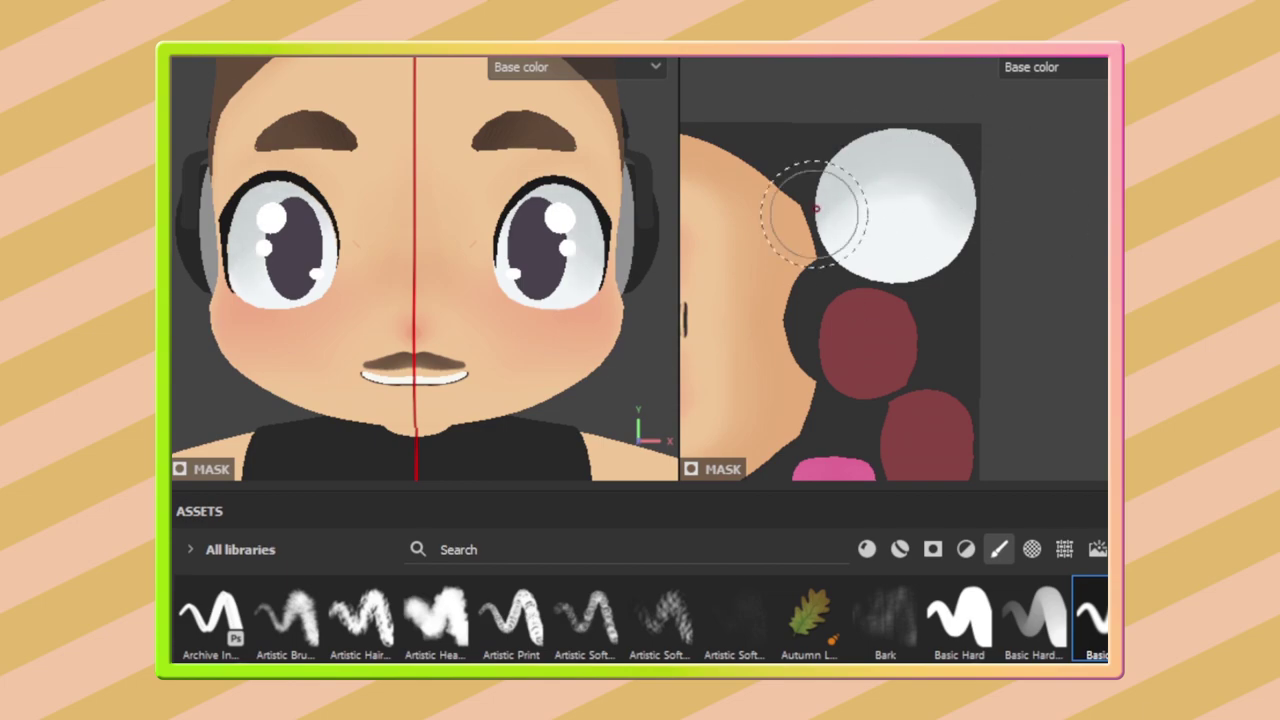
alt+drag(420, 260, 380, 290)
click(959, 620)
scroll(857, 222, up, 3)
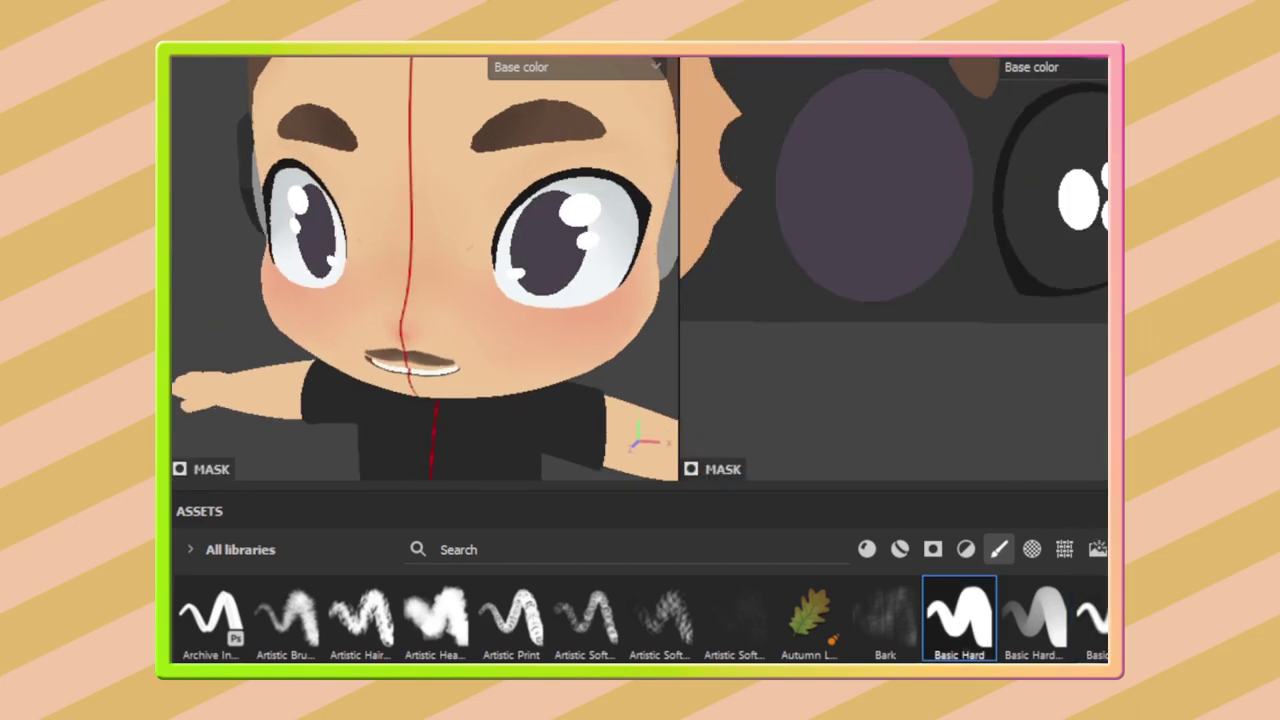
scroll(814, 186, up, 2)
scroll(829, 100, down, 1)
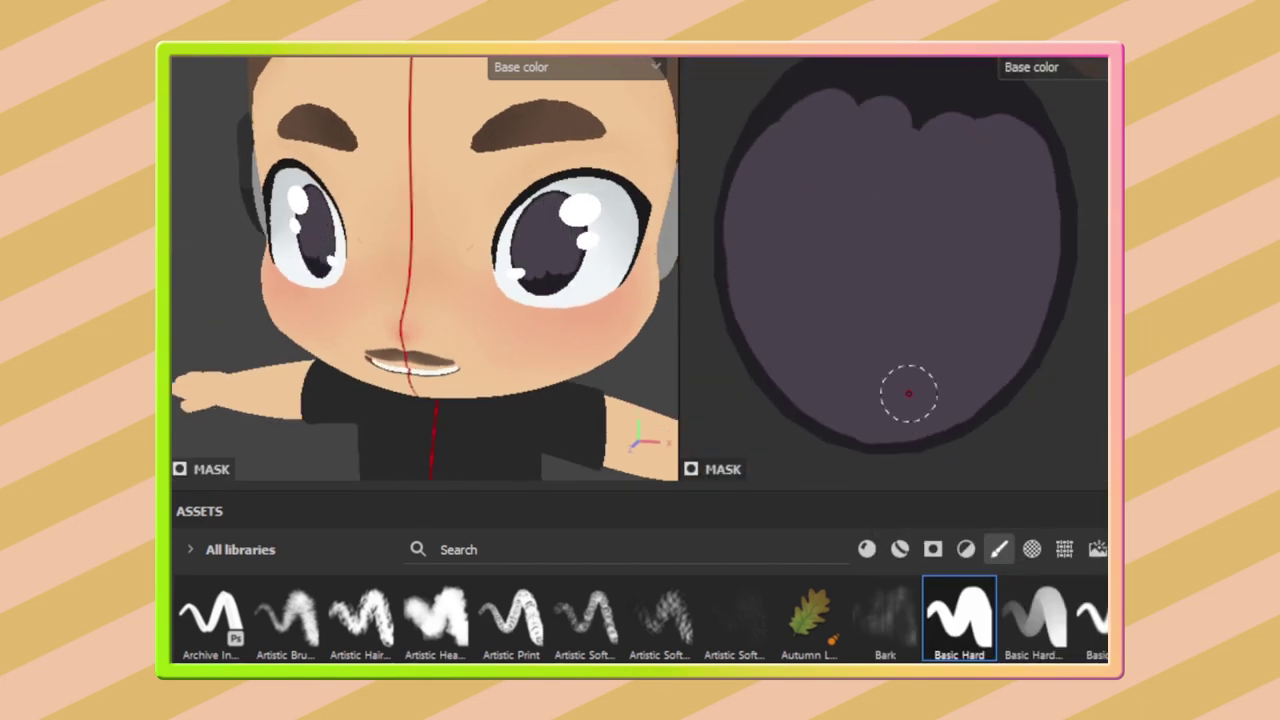
scroll(965, 168, up, 2)
scroll(443, 357, up, 5)
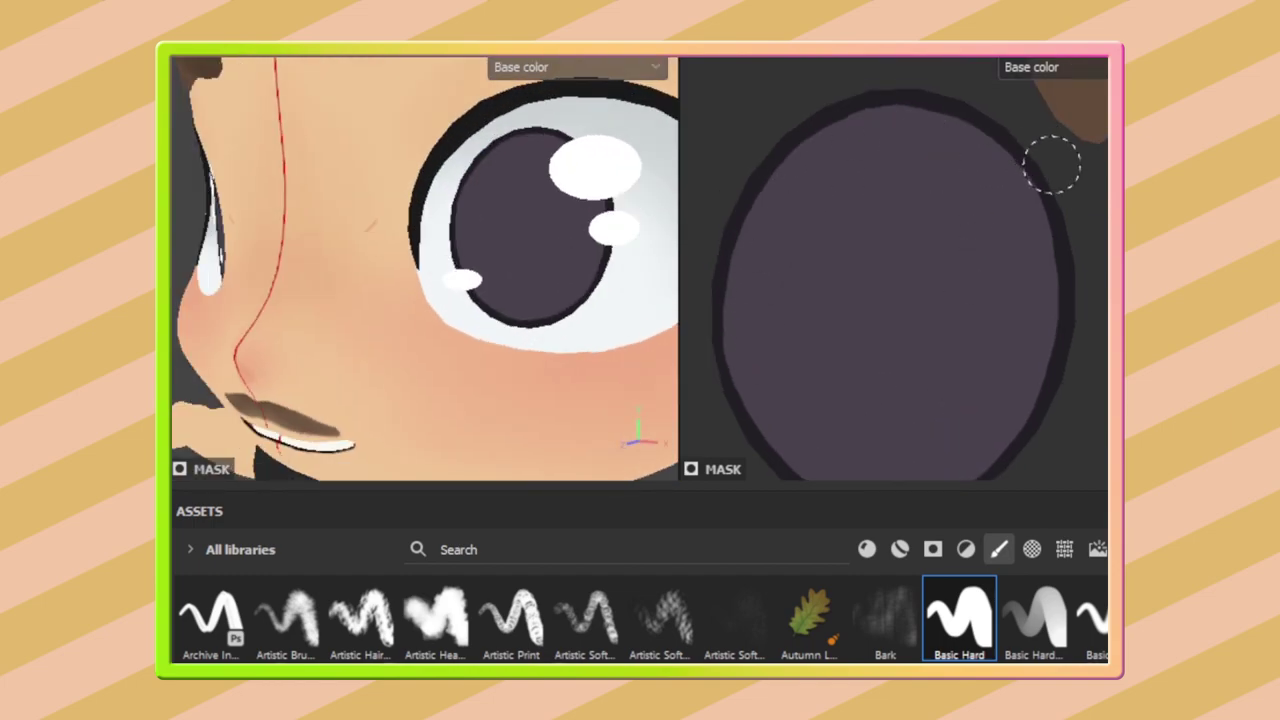
Paint a lighter purple crescent along the top of the iris
click(1100, 350)
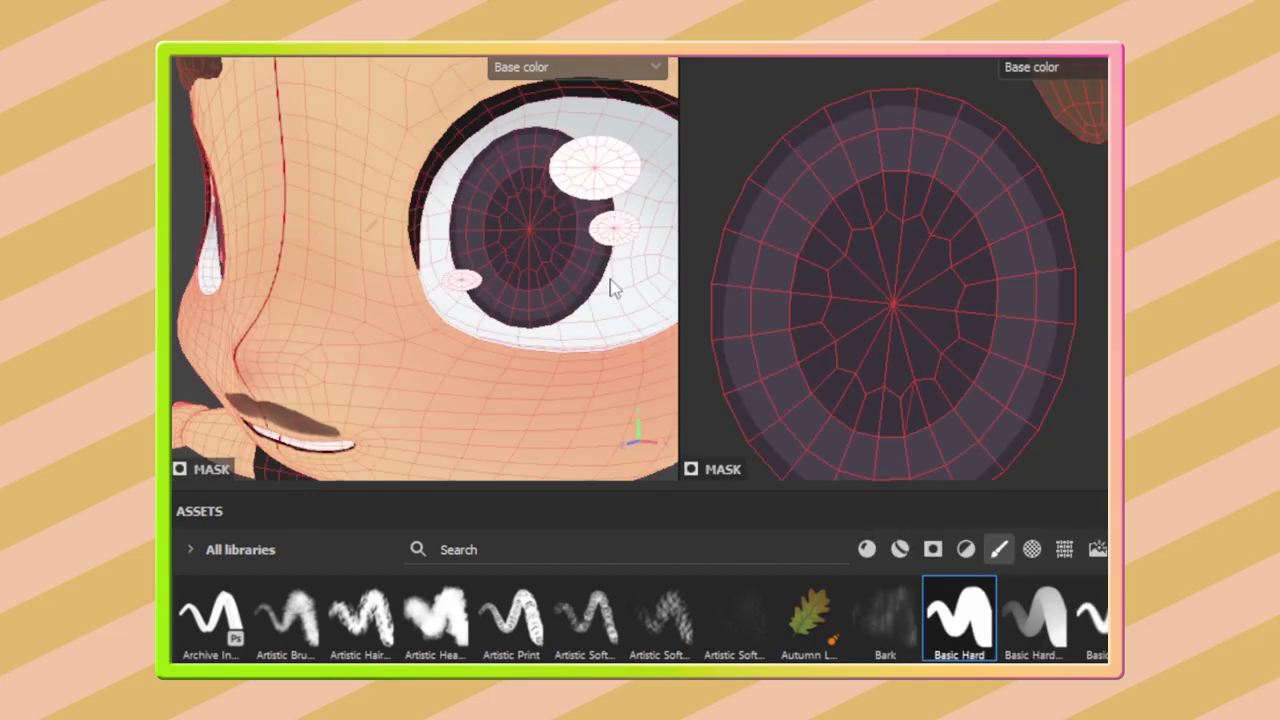
drag(1023, 171, 767, 217)
scroll(514, 374, up, 3)
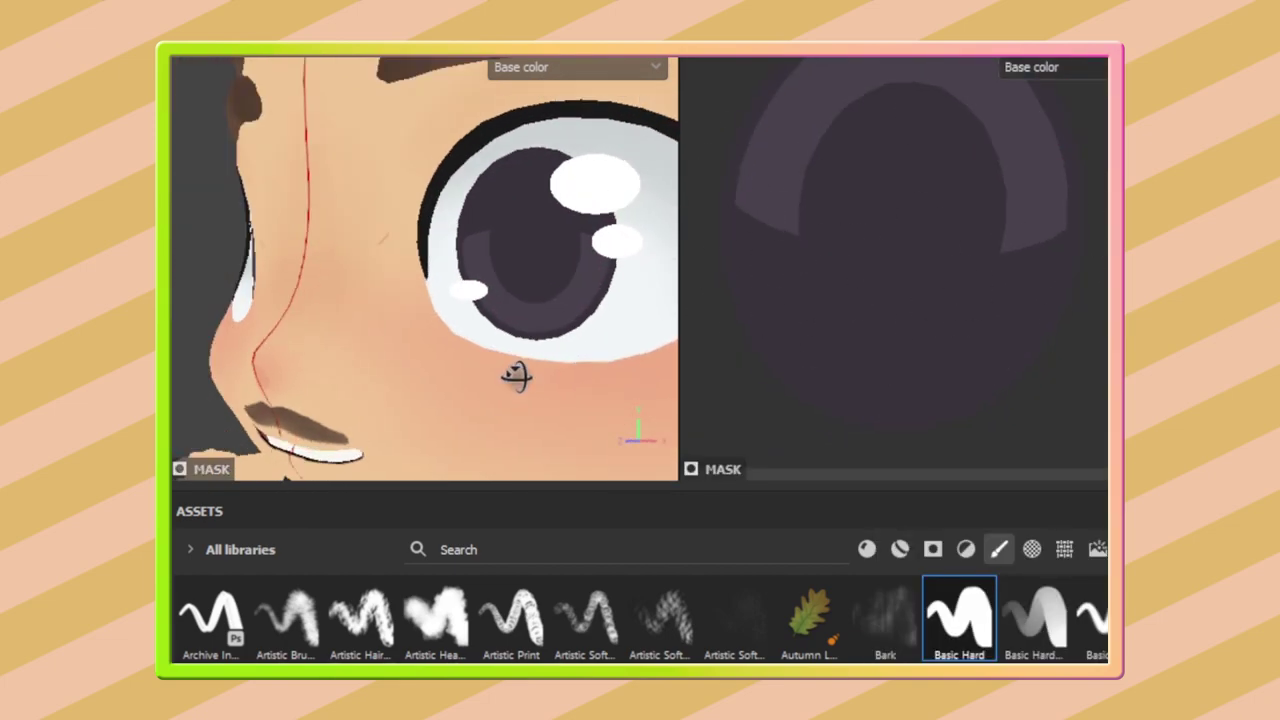
scroll(514, 374, up, 3)
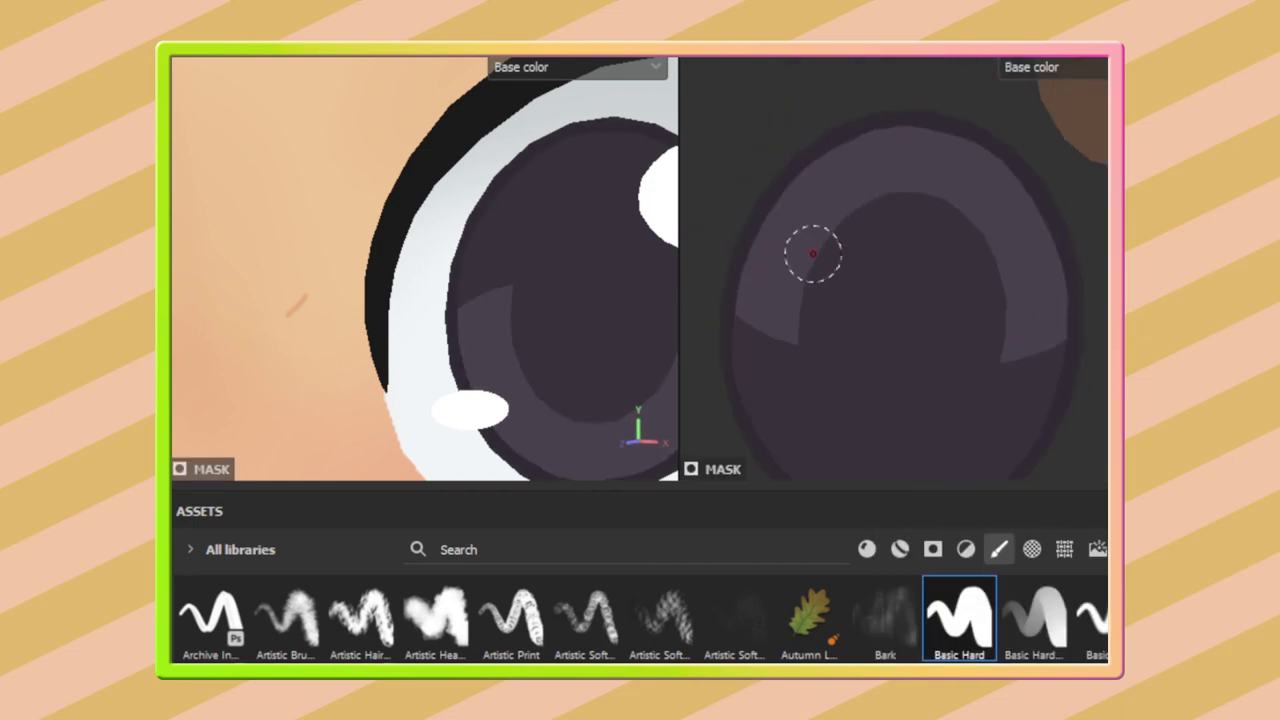
scroll(445, 285, down, 3)
scroll(557, 236, down, 2)
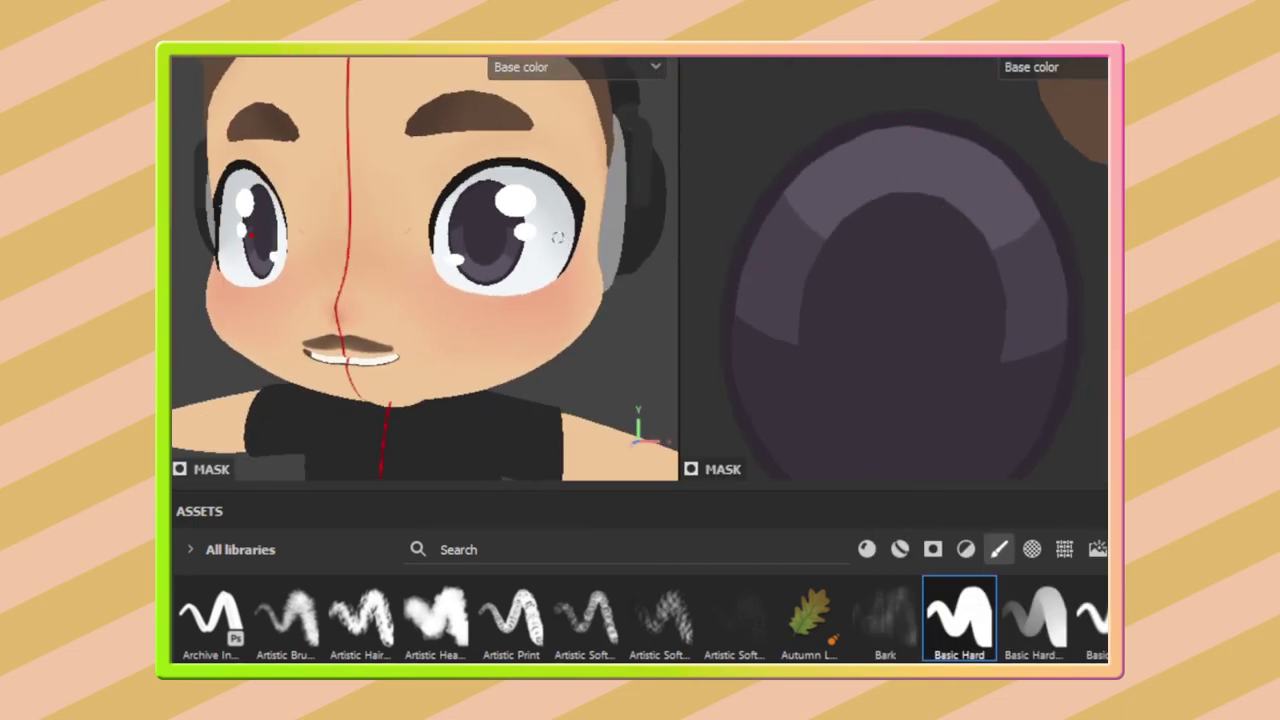
Orbit the head to check both painted irises from the front and side
alt+drag(537, 274, 456, 261)
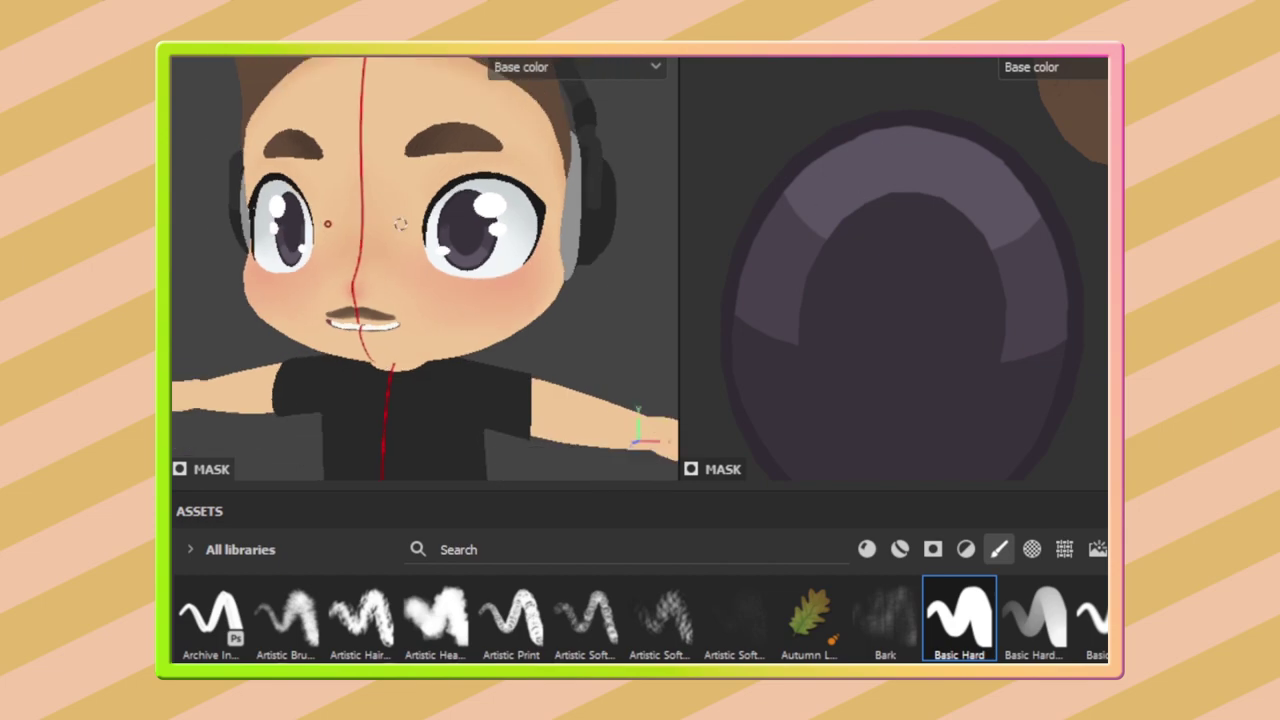
scroll(456, 261, up, 1)
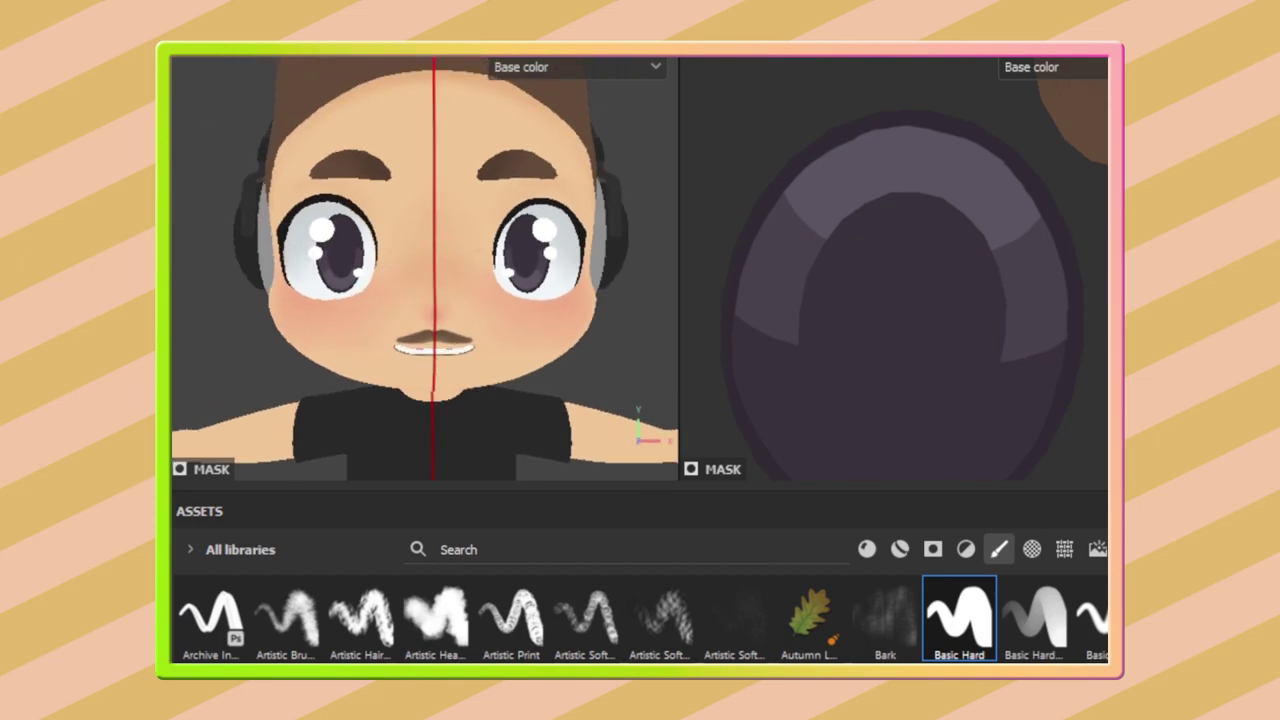
scroll(470, 203, down, 2)
scroll(470, 203, down, 3)
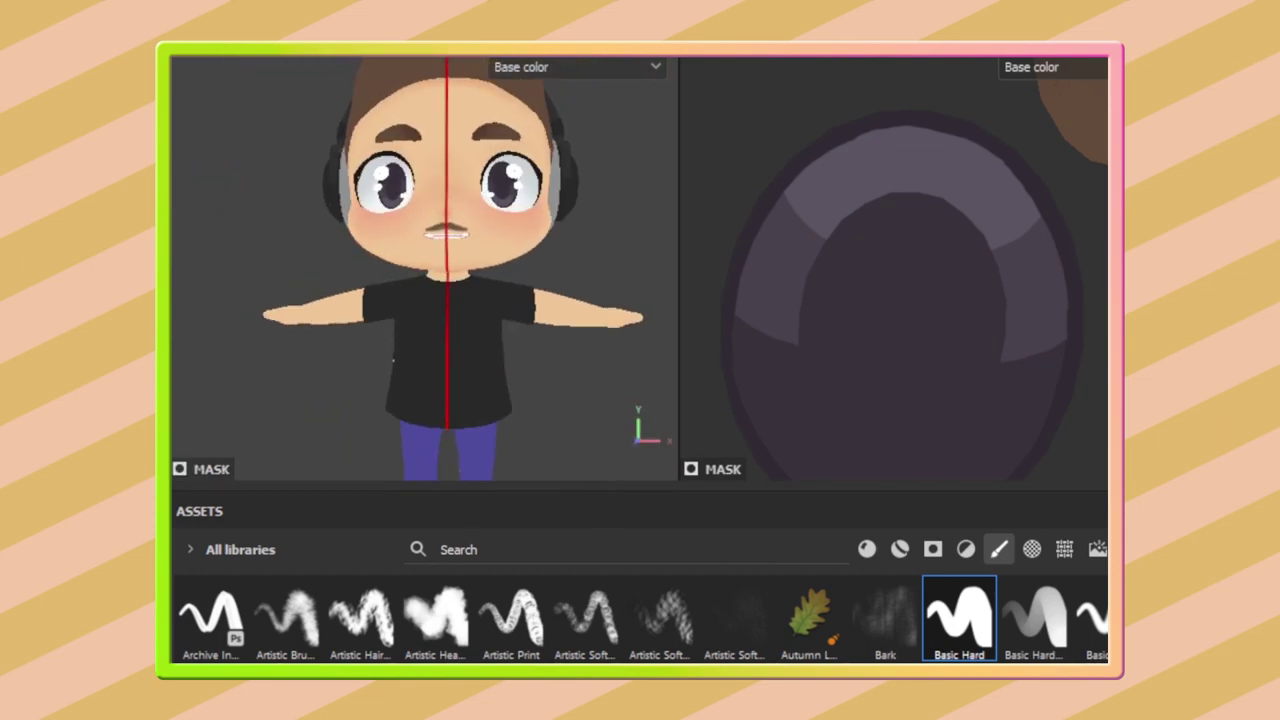
scroll(470, 203, down, 2)
scroll(470, 203, up, 3)
mouse_move(428, 257)
alt+mouse_down()
mouse_move(466, 351)
mouse_move(440, 300)
alt+mouse_up()
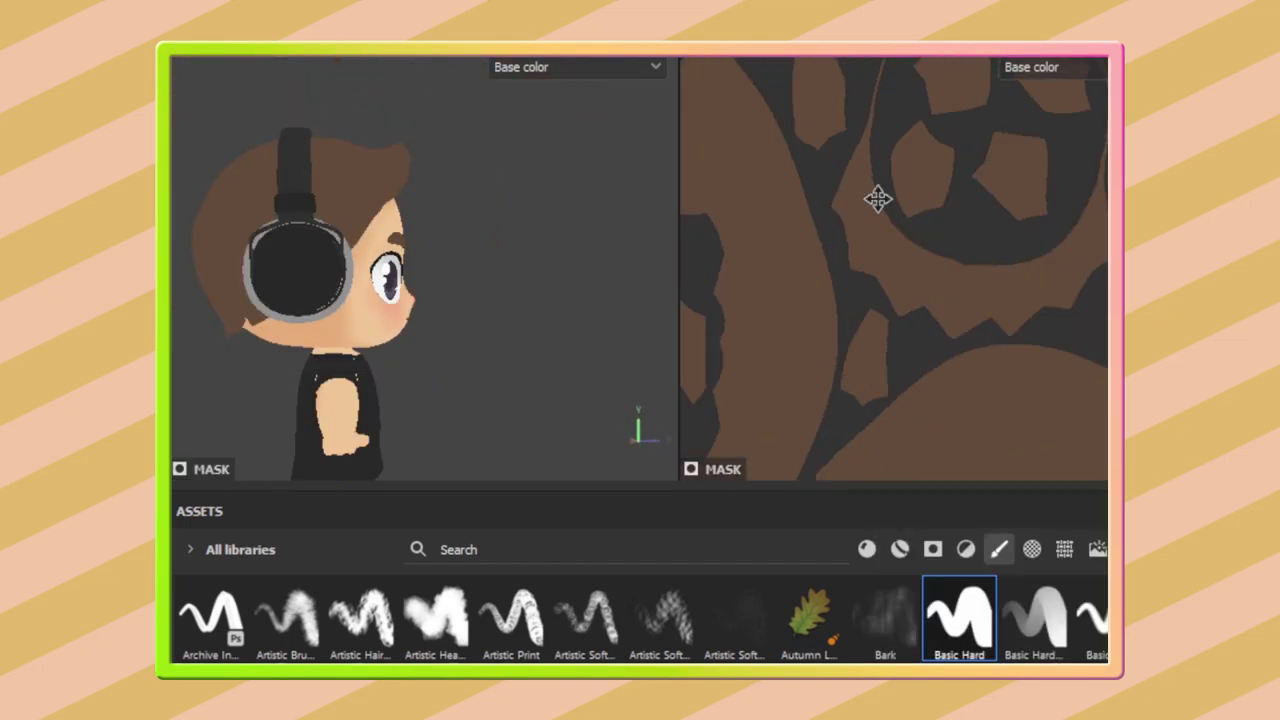
Orbit from the back of the head to the face and headphones, inspecting the darker-brown spike shading
scroll(486, 251, up, 3)
scroll(714, 214, down, 3)
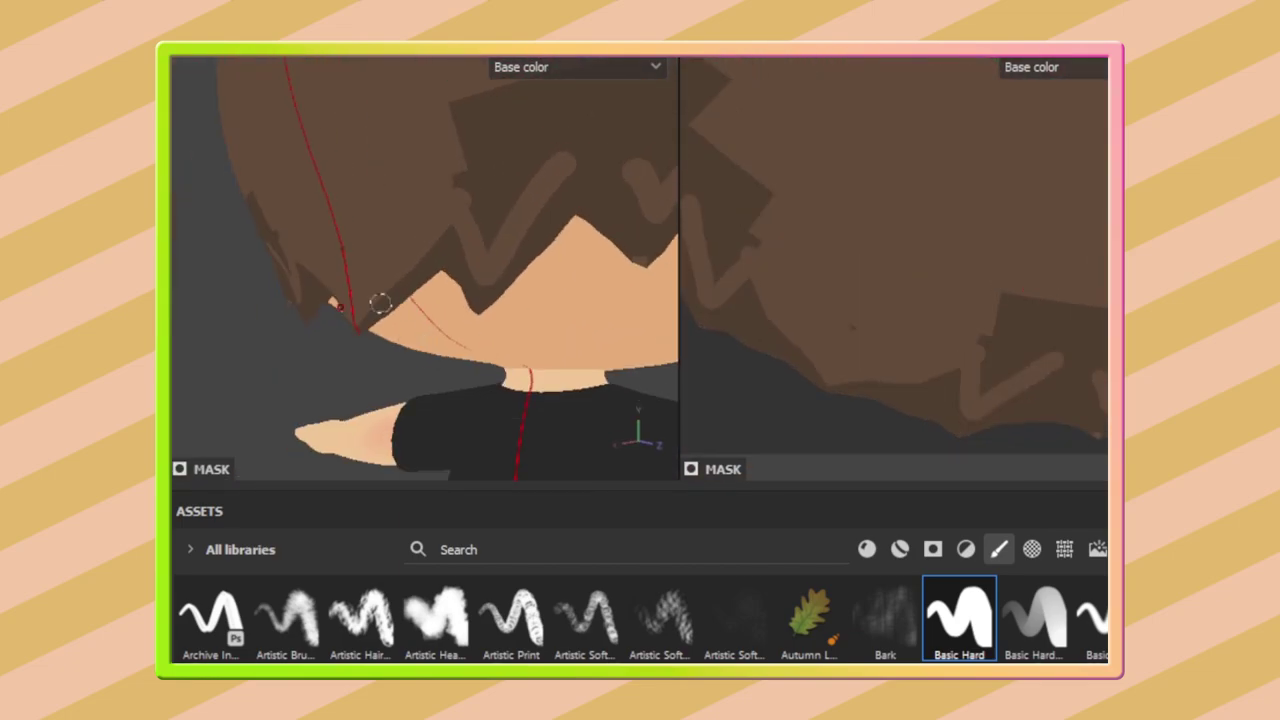
mouse_move(537, 222)
alt+mouse_down()
mouse_move(409, 291)
mouse_move(586, 300)
mouse_move(634, 323)
mouse_move(443, 394)
mouse_move(400, 430)
alt+mouse_up()
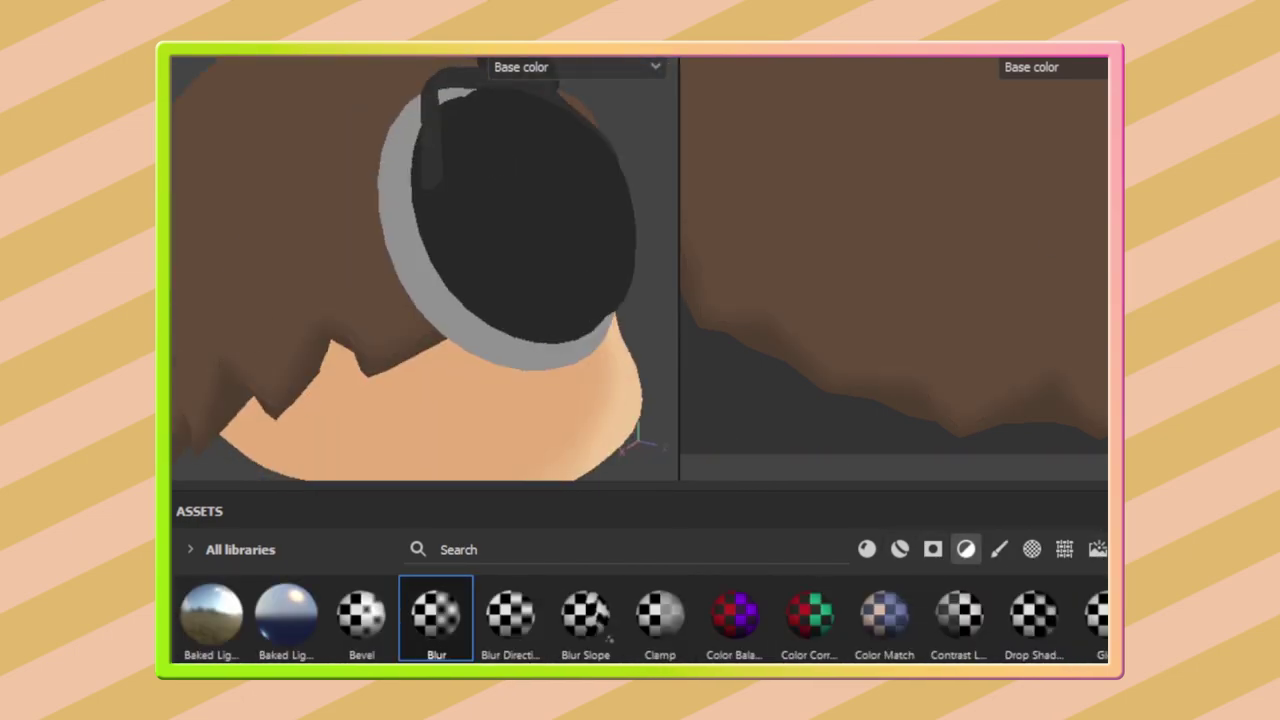
alt+drag(607, 317, 500, 198)
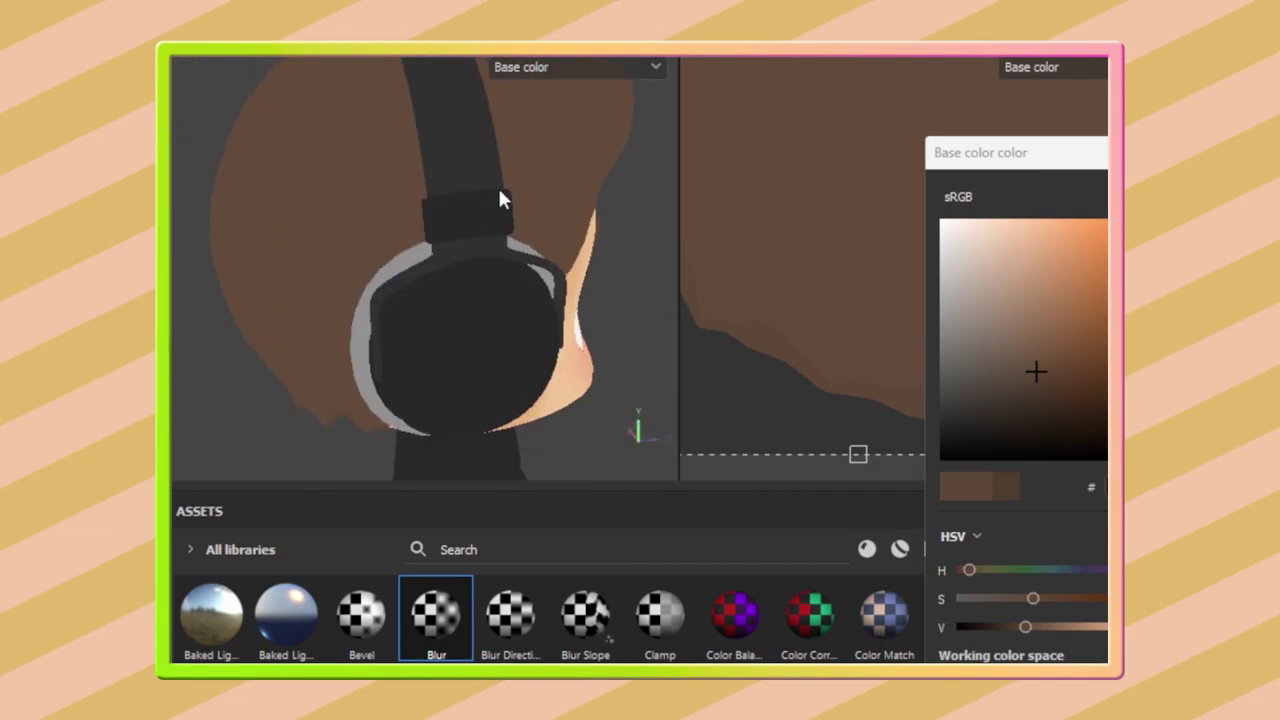
mouse_move(508, 262)
alt+mouse_down()
mouse_move(496, 286)
mouse_move(613, 133)
alt+mouse_up()
mouse_move(429, 234)
alt+mouse_down()
mouse_move(360, 157)
mouse_move(490, 318)
mouse_move(563, 306)
alt+mouse_up()
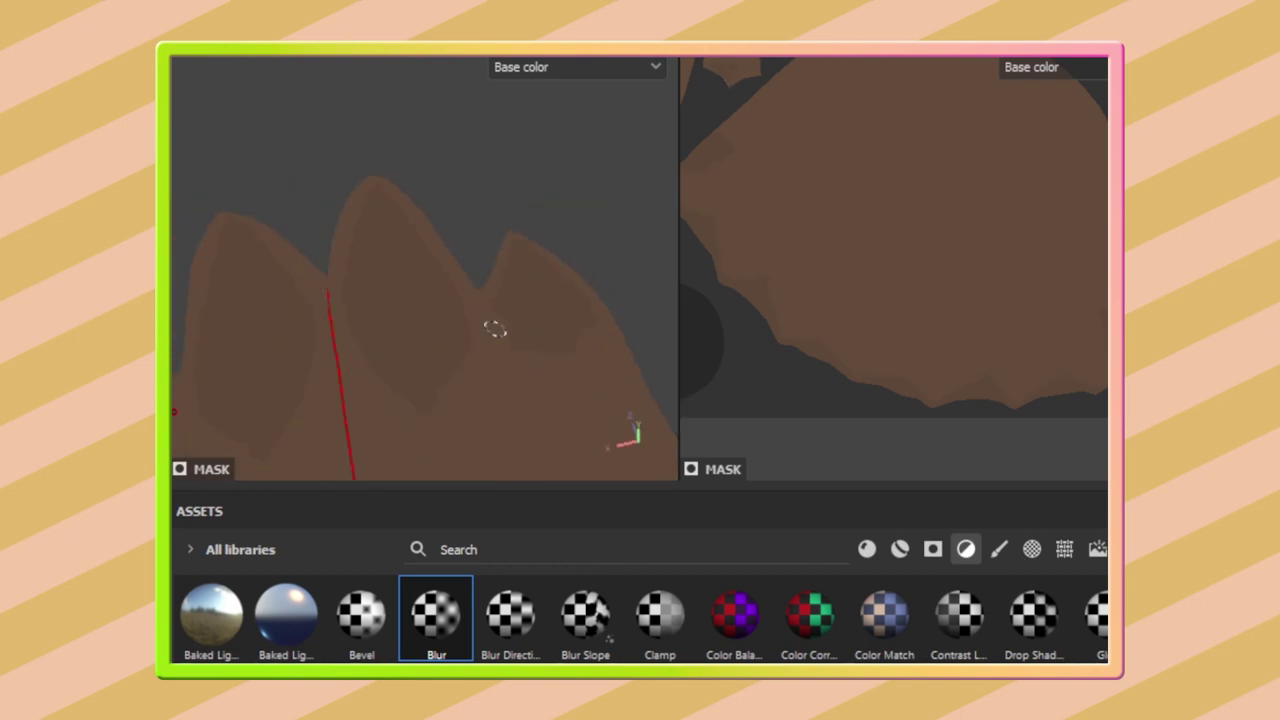
mouse_move(495, 329)
alt+mouse_down()
mouse_move(537, 223)
mouse_move(403, 309)
mouse_move(300, 420)
alt+mouse_up()
Return to the brush, orbit over the hair with the wireframe shown, and frame the character
key(1)
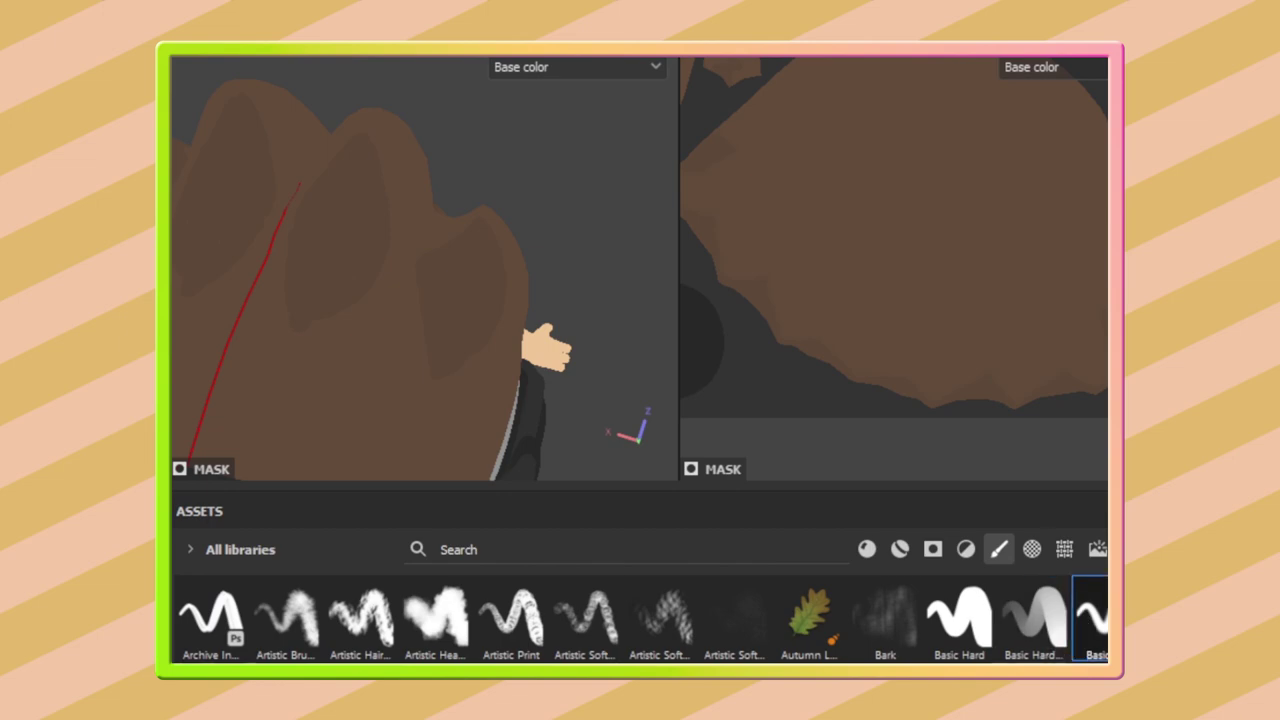
mouse_move(267, 248)
alt+mouse_down()
mouse_move(400, 320)
mouse_move(503, 290)
alt+mouse_up()
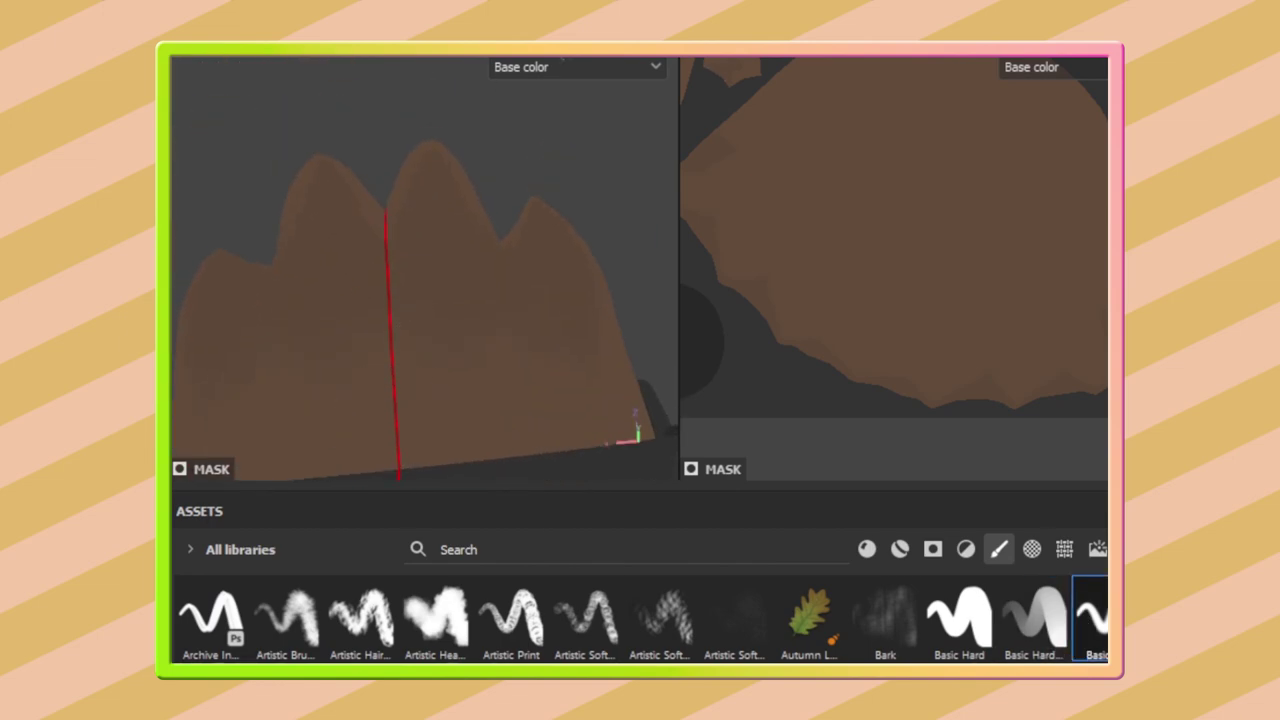
alt+drag(609, 261, 437, 323)
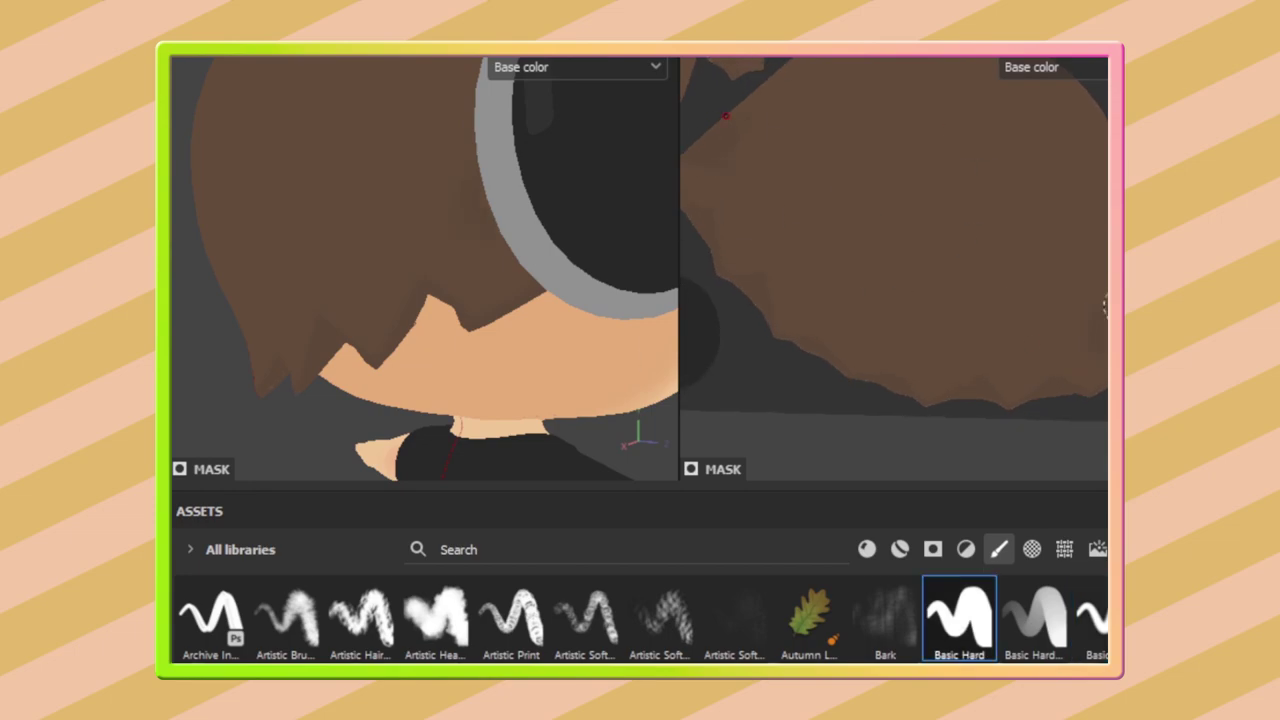
scroll(1084, 319, down, 3)
scroll(927, 313, down, 2)
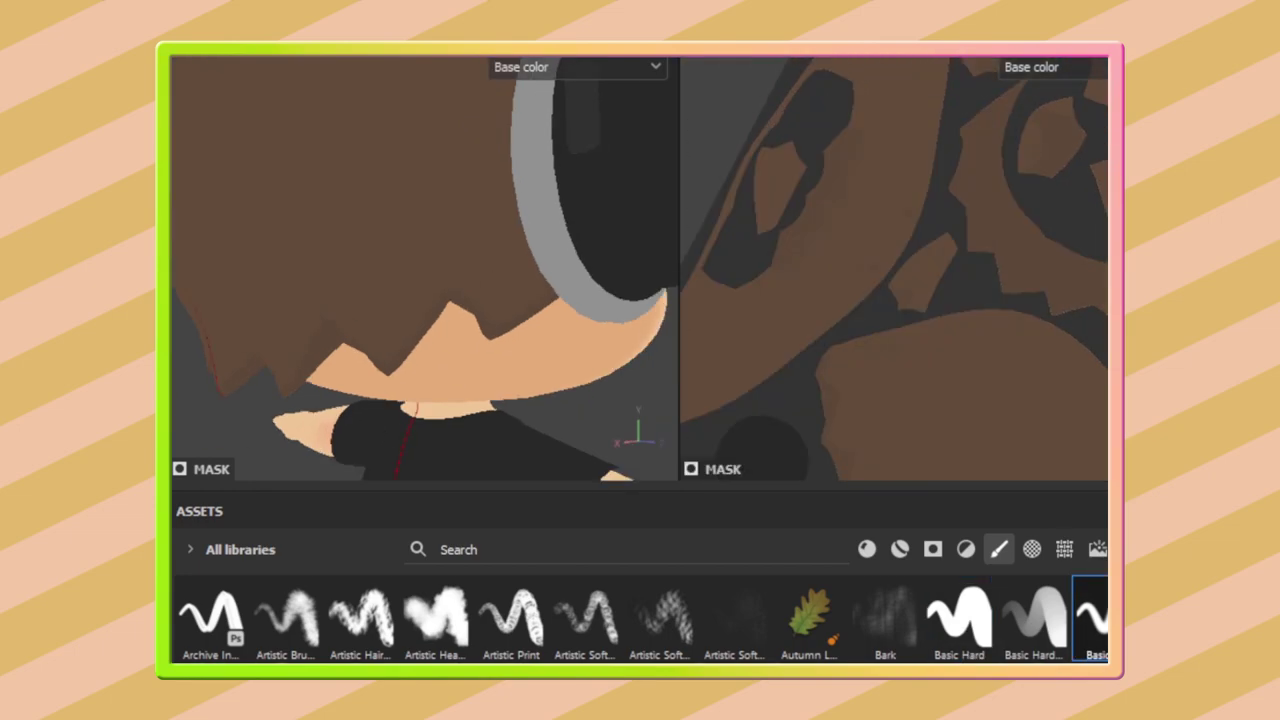
alt+drag(560, 300, 651, 194)
key(4)
scroll(815, 144, up, 2)
drag(720, 295, 759, 408)
scroll(811, 125, up, 3)
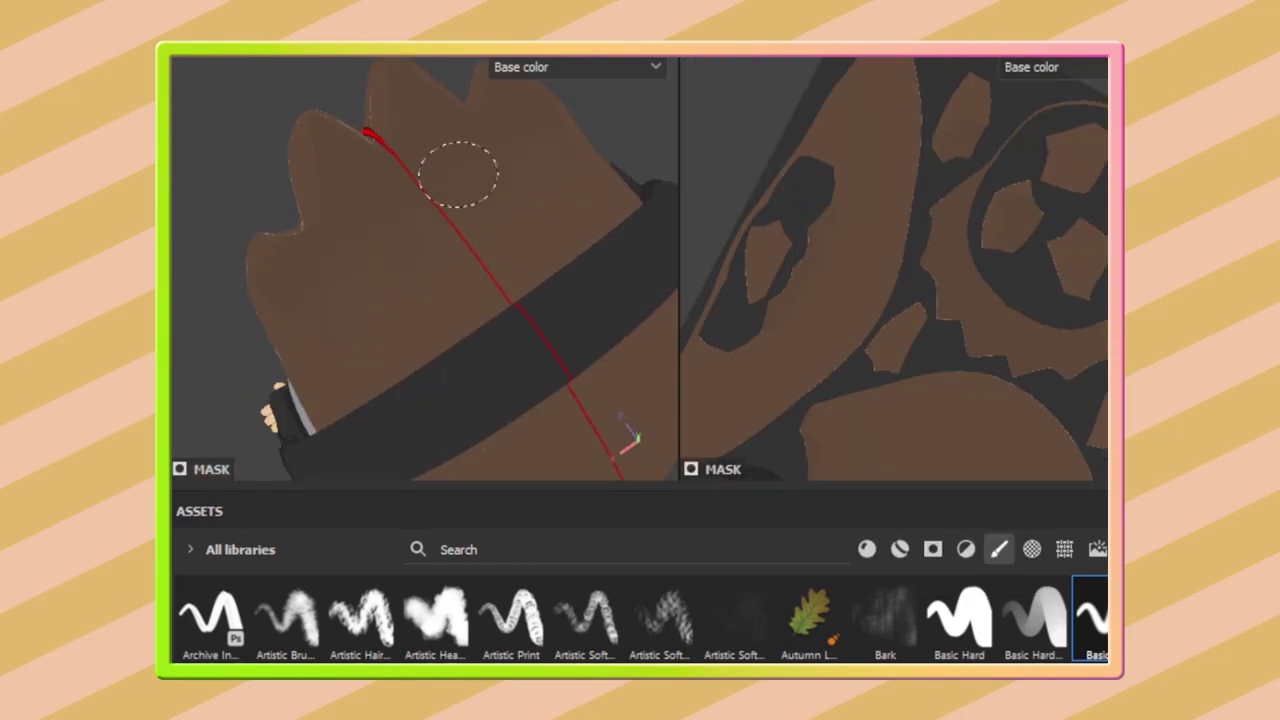
mouse_move(466, 174)
alt+mouse_down()
mouse_move(486, 271)
mouse_move(476, 387)
mouse_move(489, 243)
mouse_move(474, 277)
mouse_move(434, 257)
alt+mouse_up()
alt+middle_drag(434, 257, 380, 257)
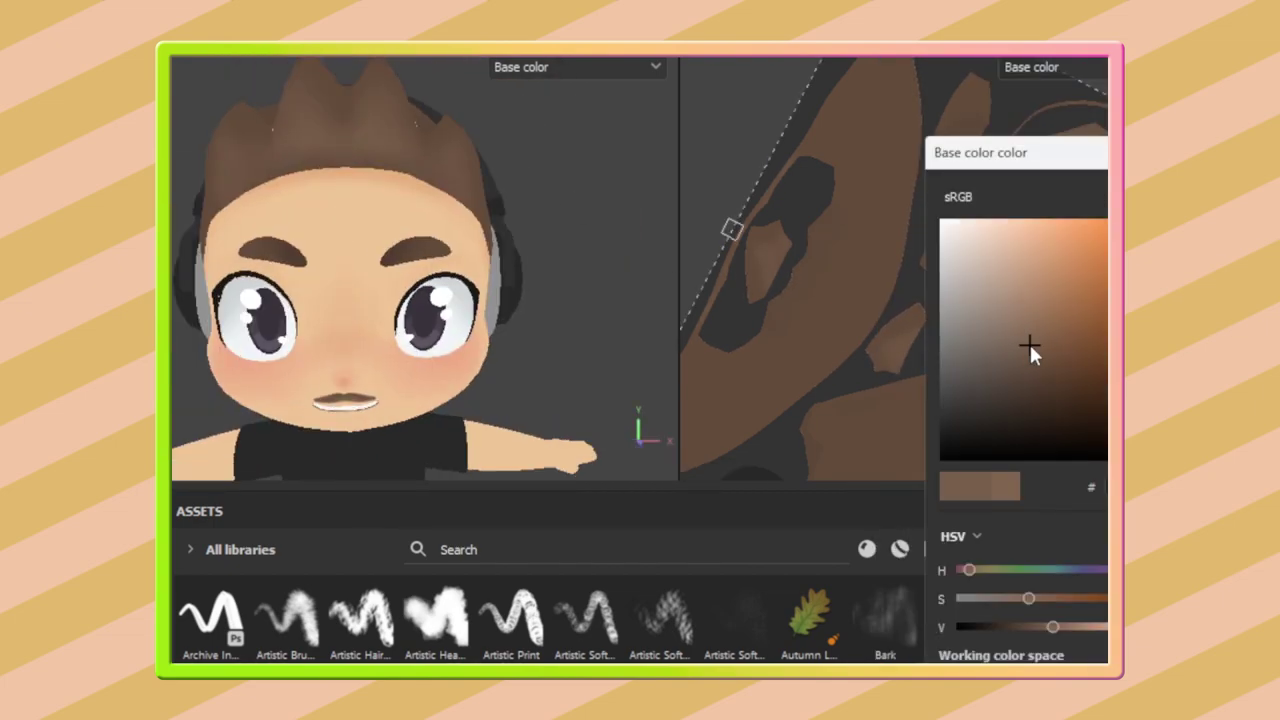
mouse_move(380, 257)
alt+mouse_down()
mouse_move(500, 300)
mouse_move(343, 323)
mouse_move(237, 171)
mouse_move(469, 336)
mouse_move(400, 157)
mouse_move(529, 357)
mouse_move(437, 320)
mouse_move(480, 370)
mouse_move(490, 470)
alt+mouse_up()
key(f)
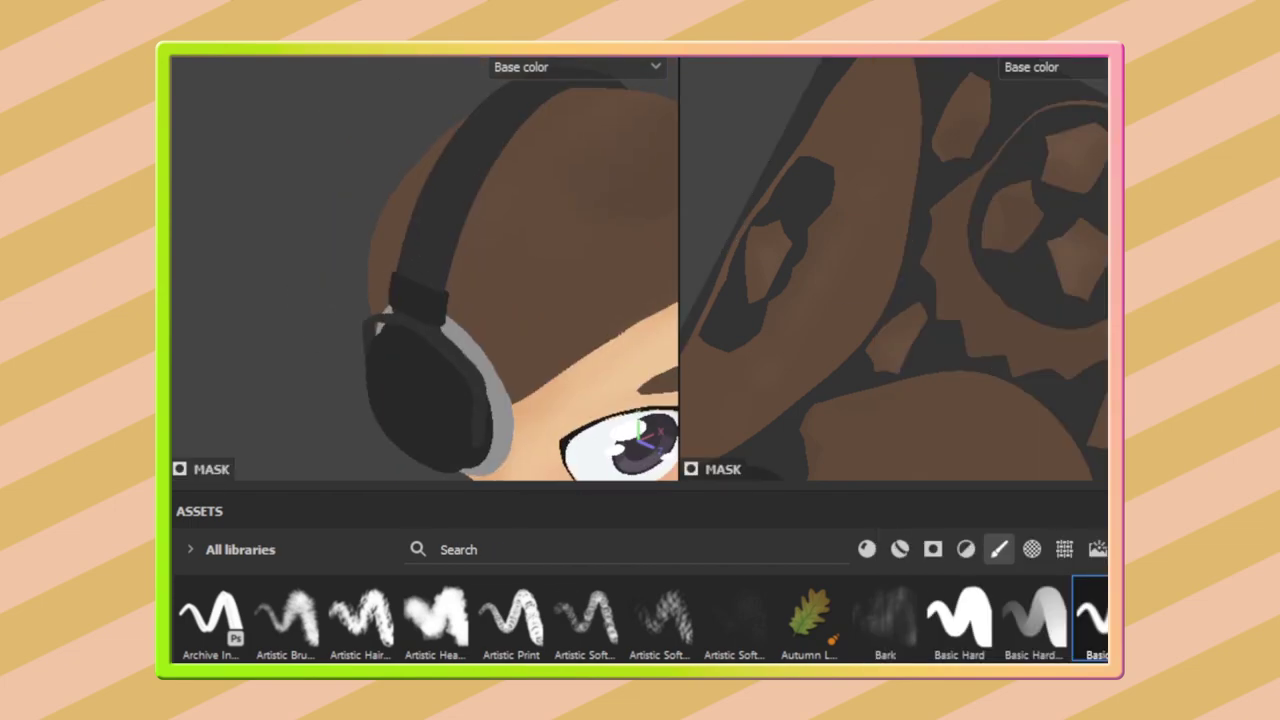
Orbit in close around the headphones from behind to work on the dark grey paint
mouse_move(480, 300)
alt+mouse_down()
mouse_move(457, 243)
mouse_move(506, 380)
mouse_move(371, 337)
mouse_move(365, 213)
mouse_move(440, 320)
mouse_move(420, 229)
alt+mouse_up()
scroll(709, 251, down, 3)
scroll(846, 135, up, 3)
scroll(940, 277, down, 2)
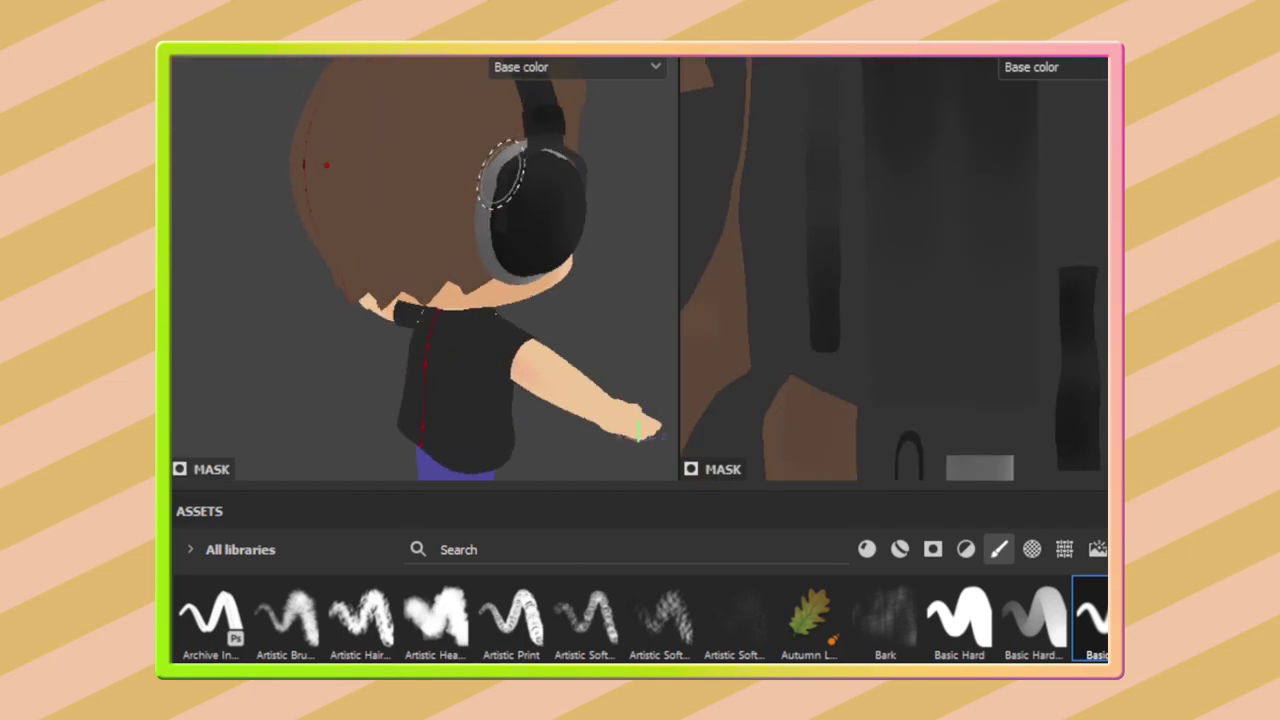
scroll(420, 229, up, 3)
scroll(829, 177, down, 2)
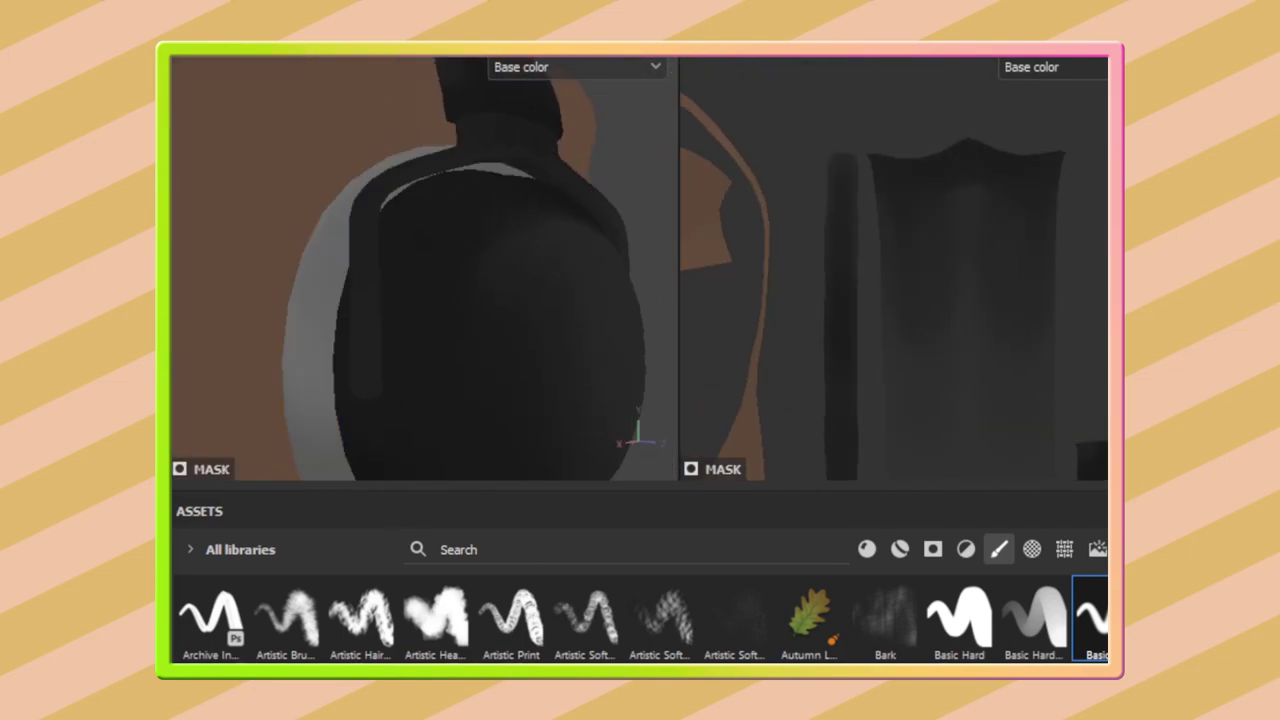
mouse_move(849, 191)
alt+mouse_down()
mouse_move(519, 394)
mouse_move(366, 411)
mouse_move(506, 286)
mouse_move(434, 286)
mouse_move(446, 254)
mouse_move(1074, 443)
alt+mouse_up()
scroll(1074, 443, down, 2)
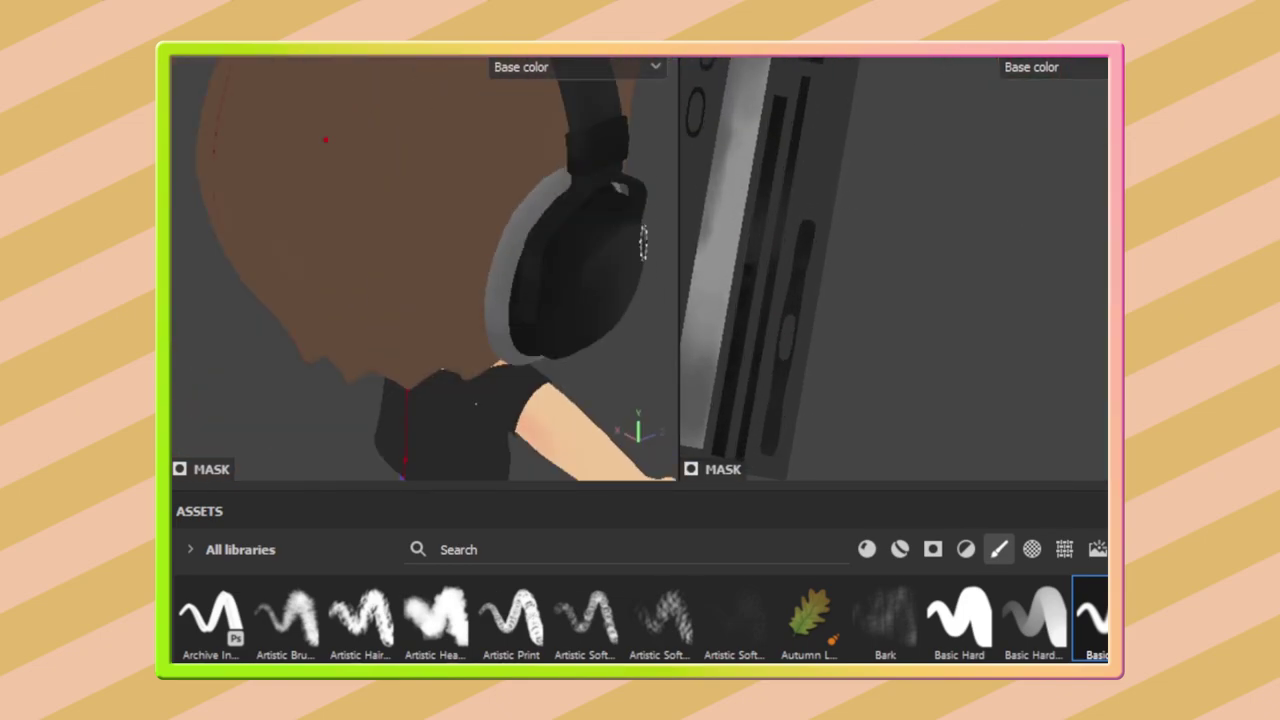
alt+drag(711, 266, 838, 170)
mouse_move(566, 183)
alt+mouse_down()
mouse_move(500, 143)
mouse_move(509, 251)
mouse_move(480, 443)
mouse_move(580, 213)
mouse_move(534, 206)
mouse_move(491, 349)
mouse_move(444, 318)
mouse_move(443, 223)
mouse_move(471, 206)
mouse_move(613, 287)
mouse_move(386, 137)
alt+mouse_up()
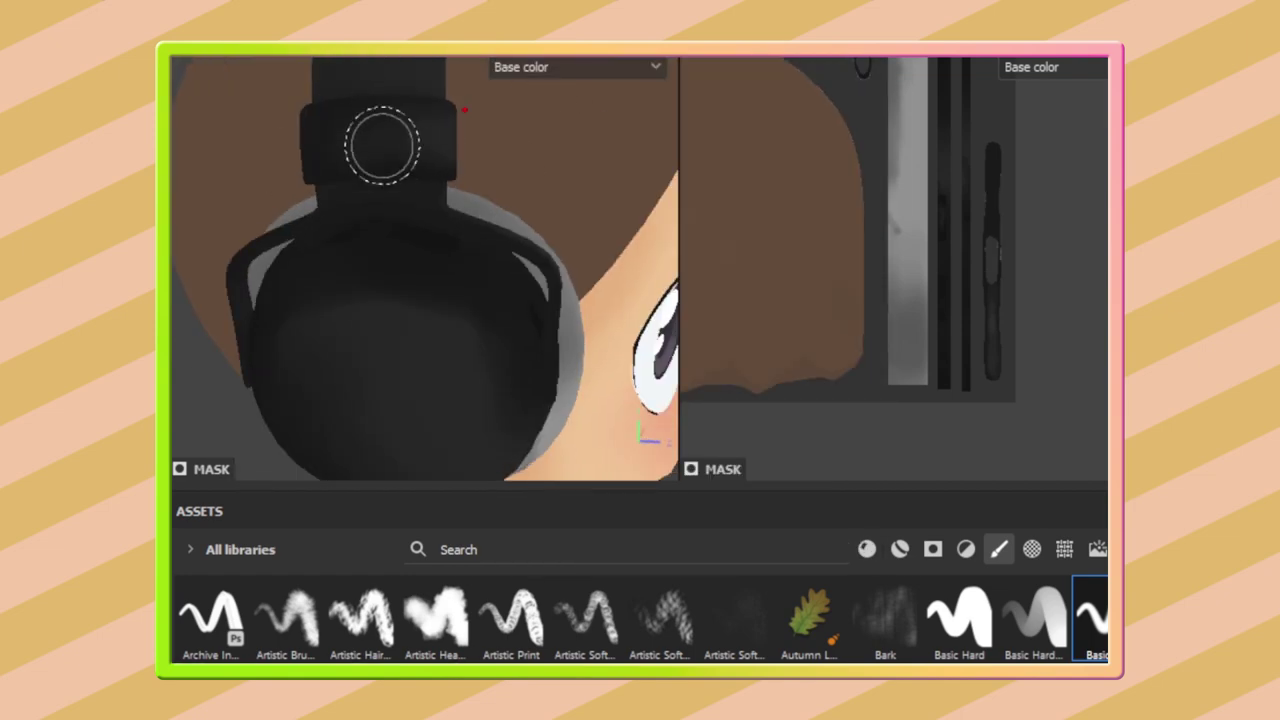
scroll(811, 134, down, 2)
alt+drag(420, 200, 493, 272)
key(f)
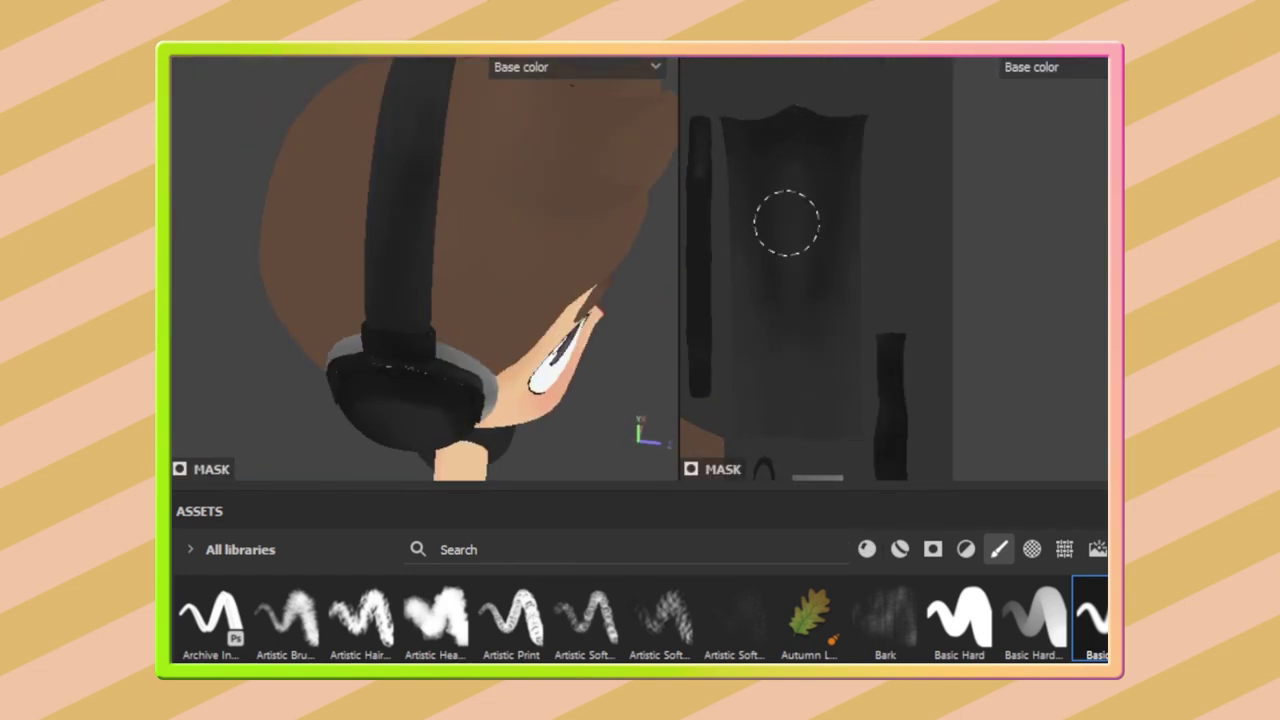
Work around the headphone cup and band from the side, finishing the lighter grey rim
drag(888, 63, 729, 257)
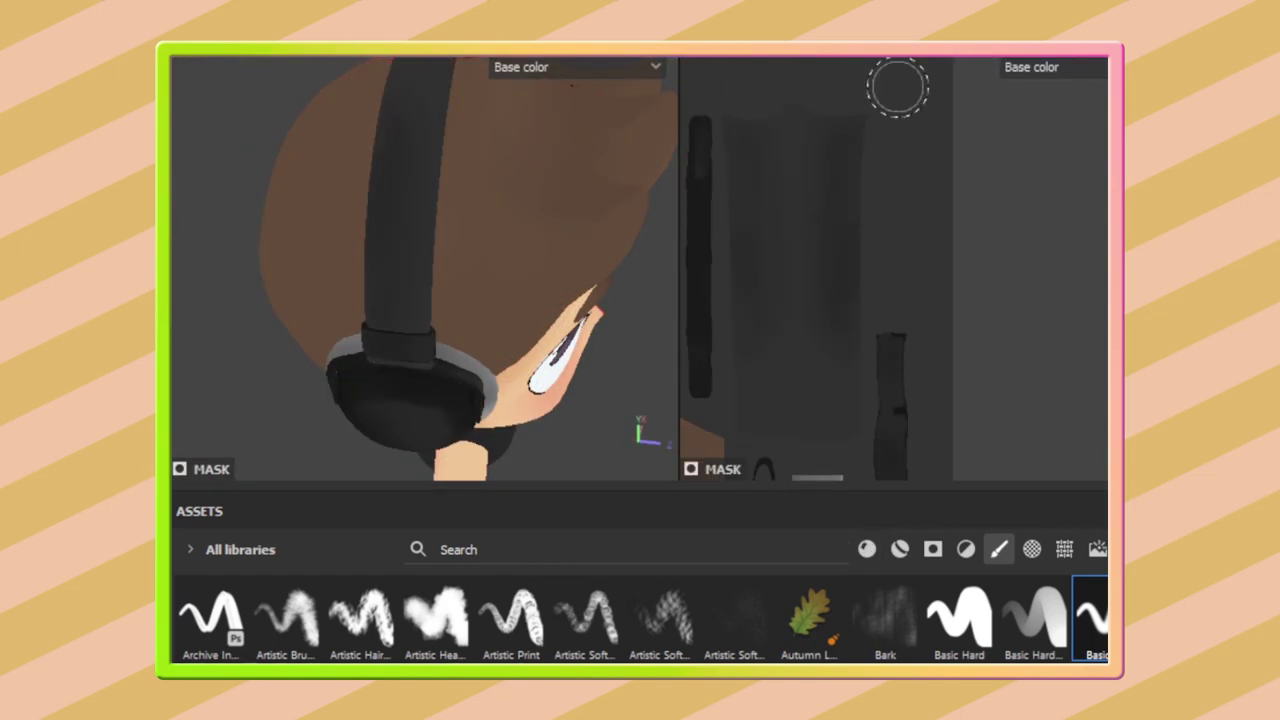
alt+drag(486, 371, 300, 285)
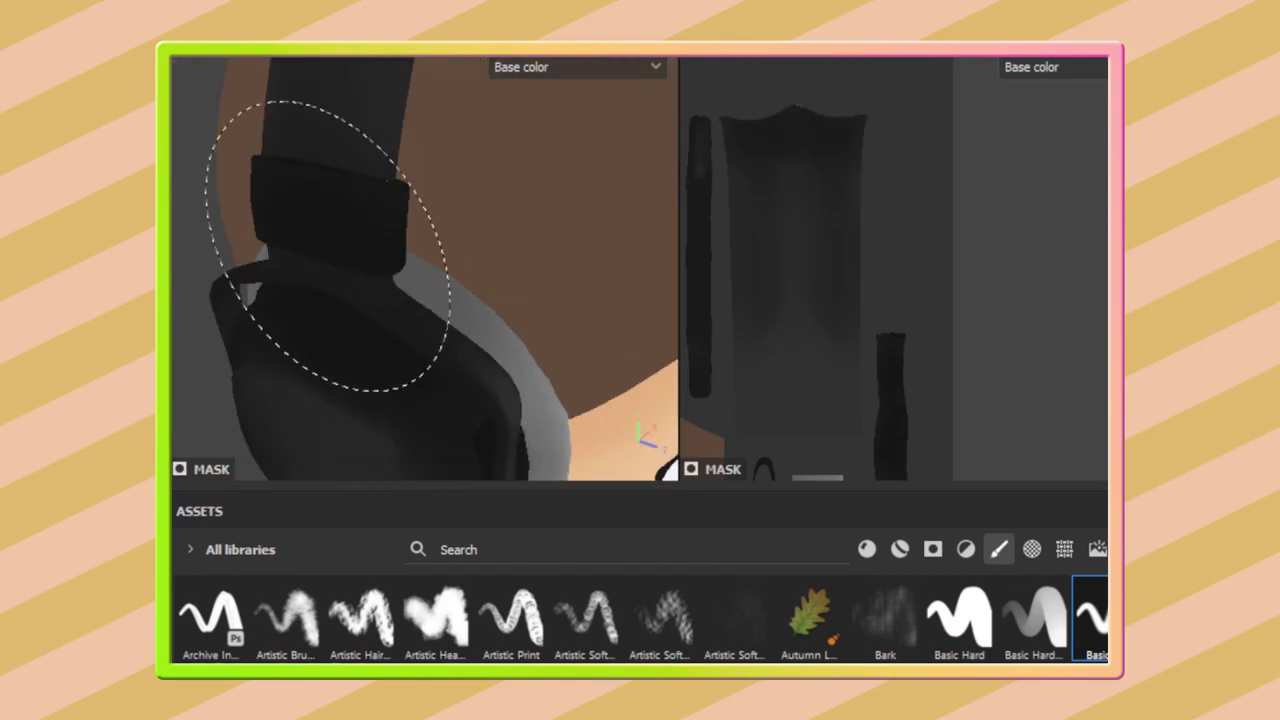
alt+drag(359, 357, 523, 357)
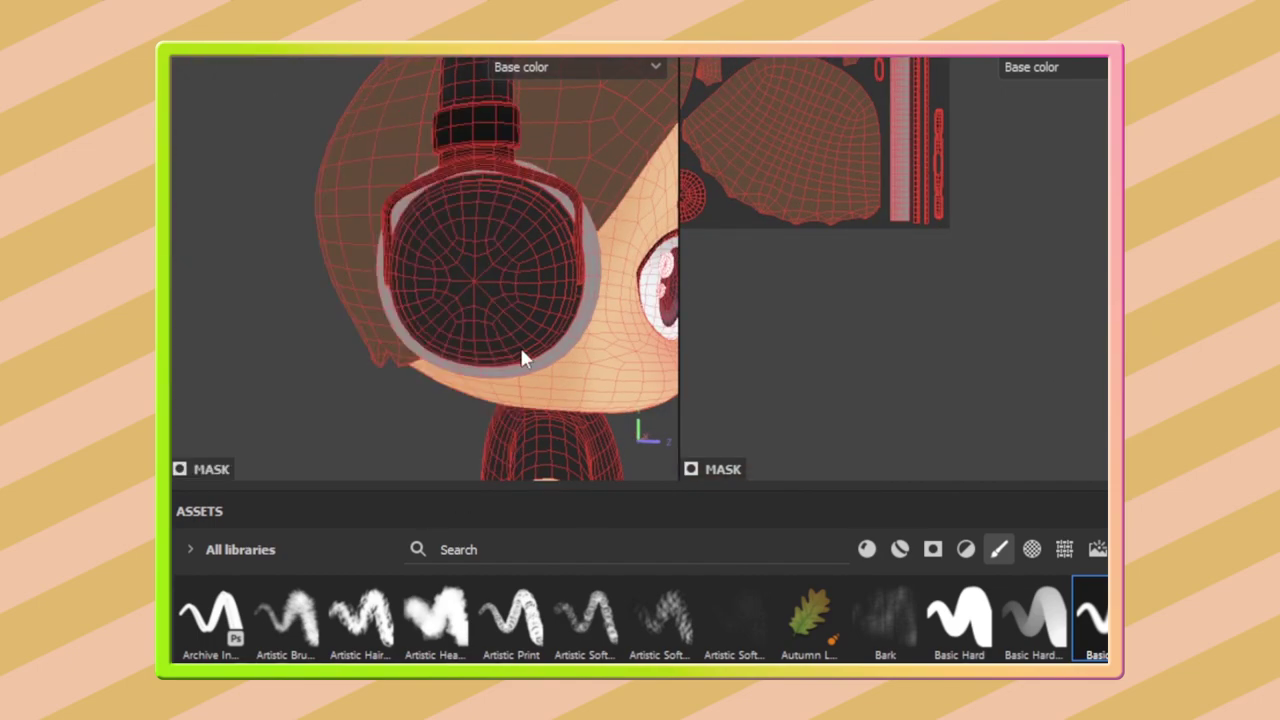
alt+drag(510, 185, 290, 350)
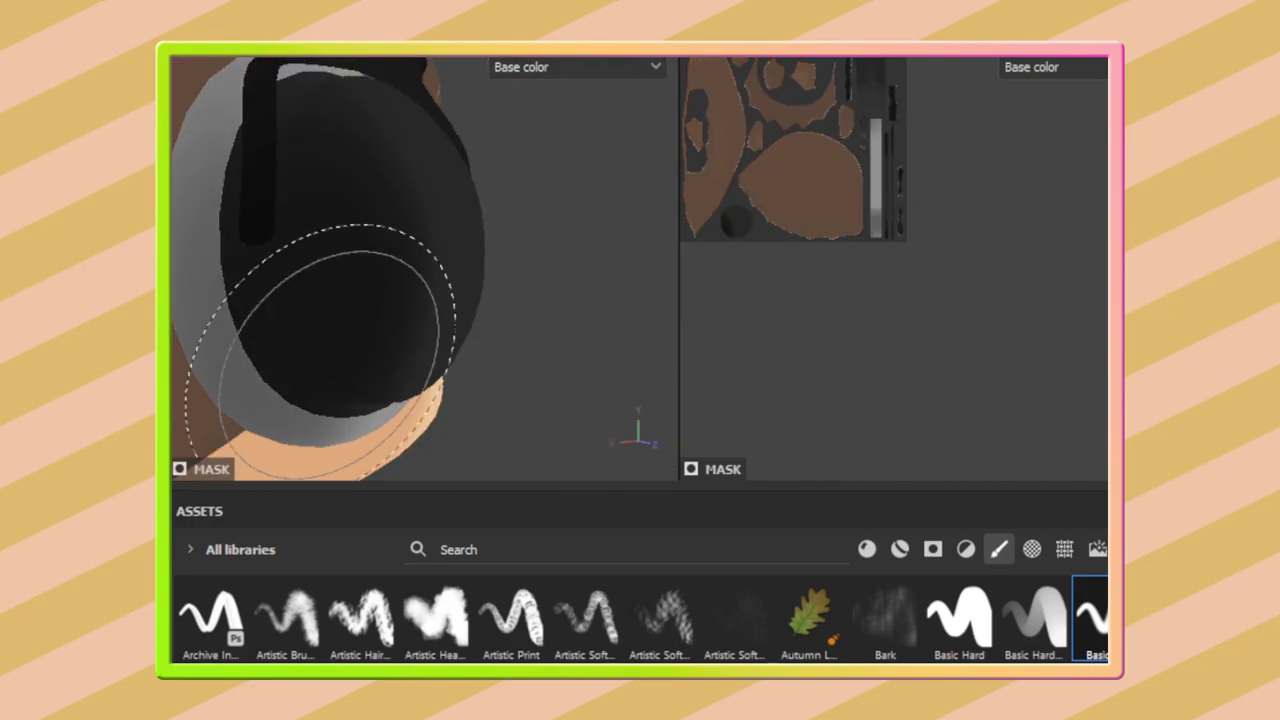
alt+drag(320, 350, 314, 286)
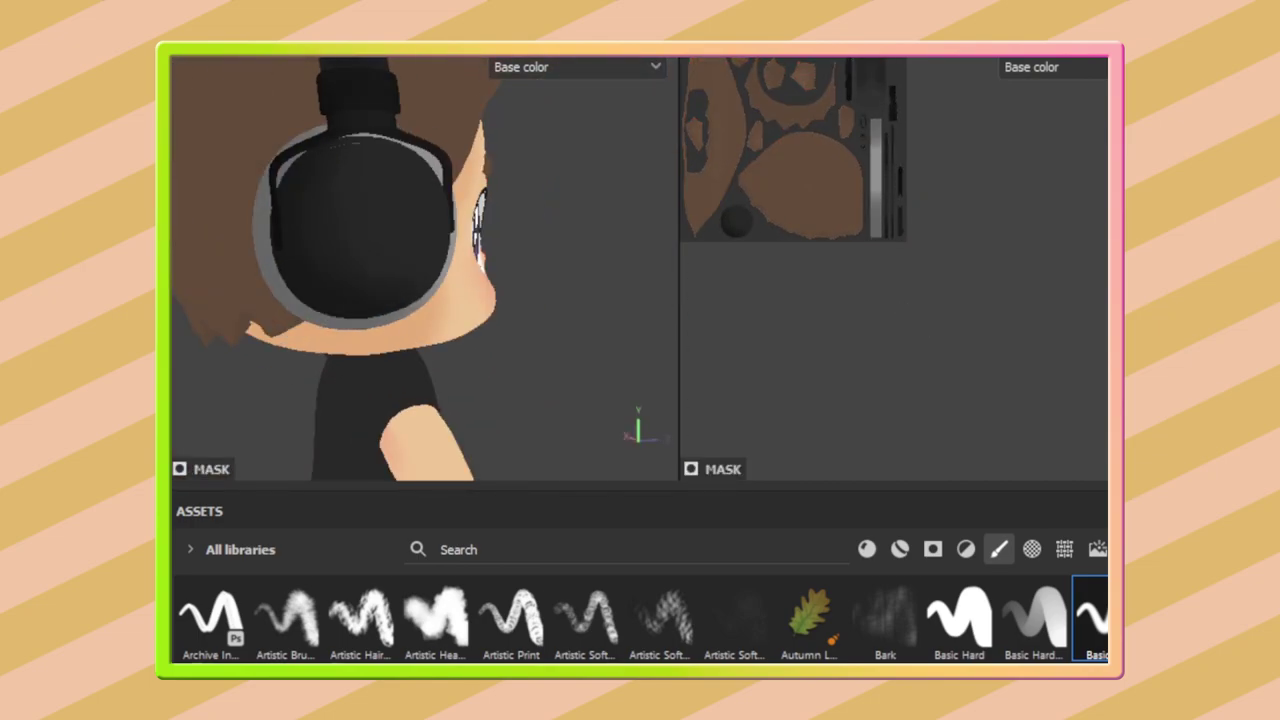
alt+drag(370, 400, 411, 402)
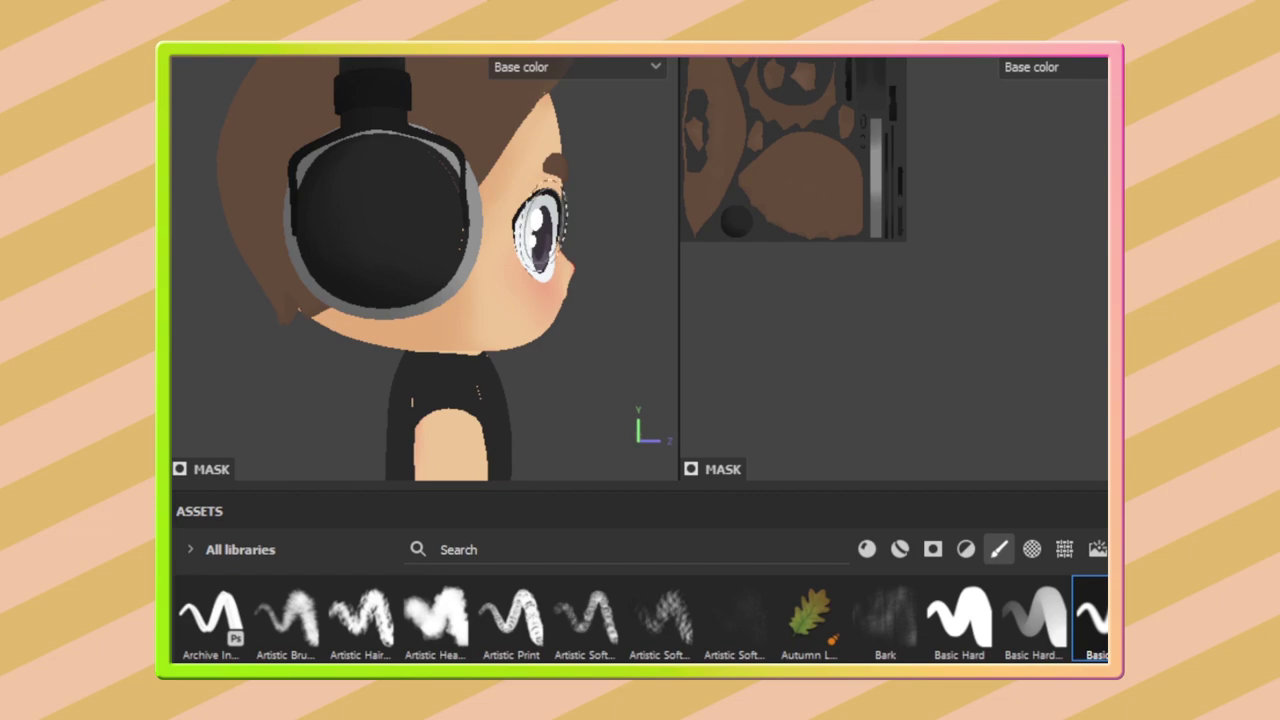
alt+drag(594, 290, 371, 329)
scroll(586, 271, up, 5)
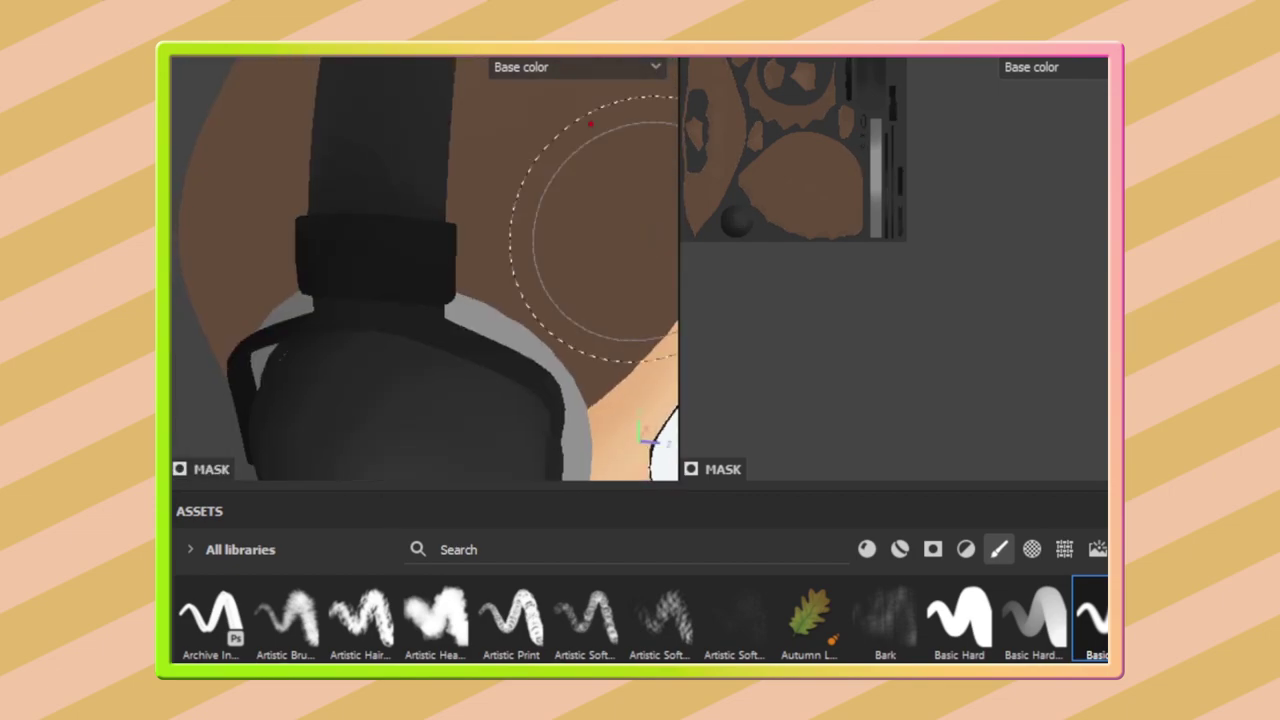
mouse_move(362, 220)
alt+mouse_down()
mouse_move(552, 240)
mouse_move(709, 157)
mouse_move(525, 220)
mouse_move(500, 255)
mouse_move(551, 211)
alt+mouse_up()
scroll(551, 211, down, 3)
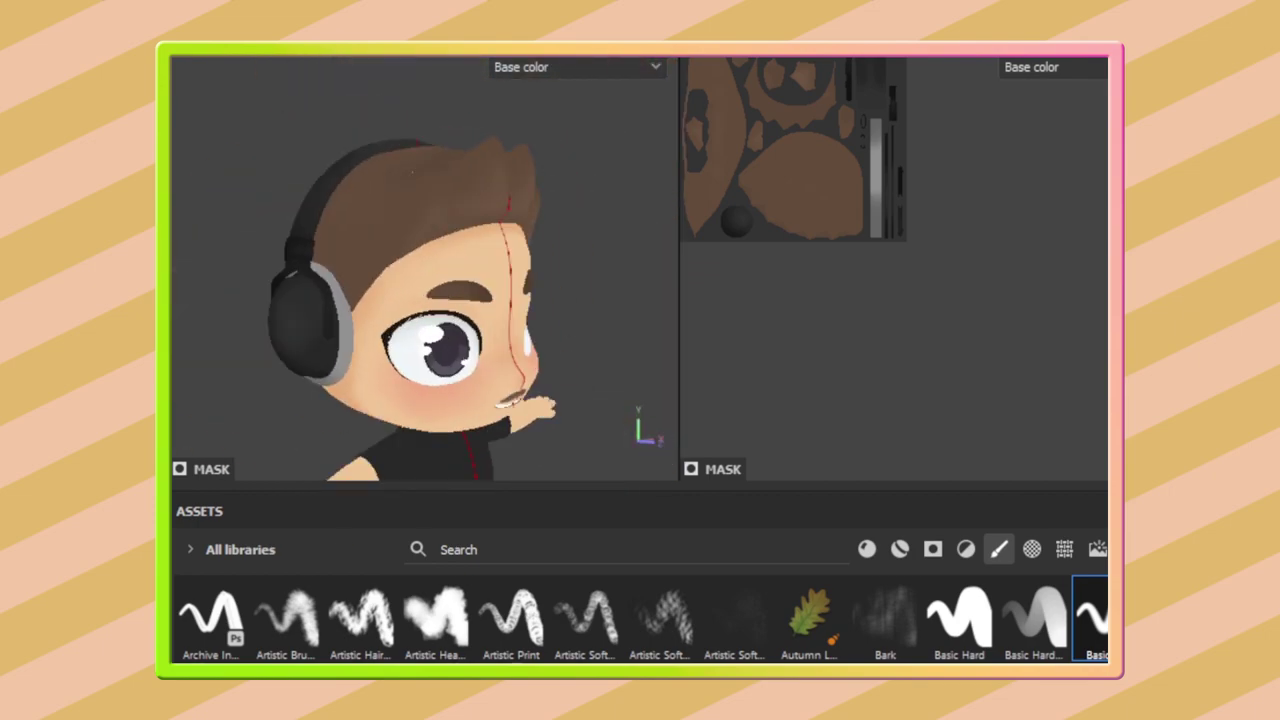
scroll(452, 301, up, 3)
mouse_move(452, 301)
alt+mouse_down()
mouse_move(330, 240)
mouse_move(357, 177)
mouse_move(480, 205)
mouse_move(452, 222)
alt+mouse_up()
scroll(320, 237, up, 2)
scroll(480, 205, down, 4)
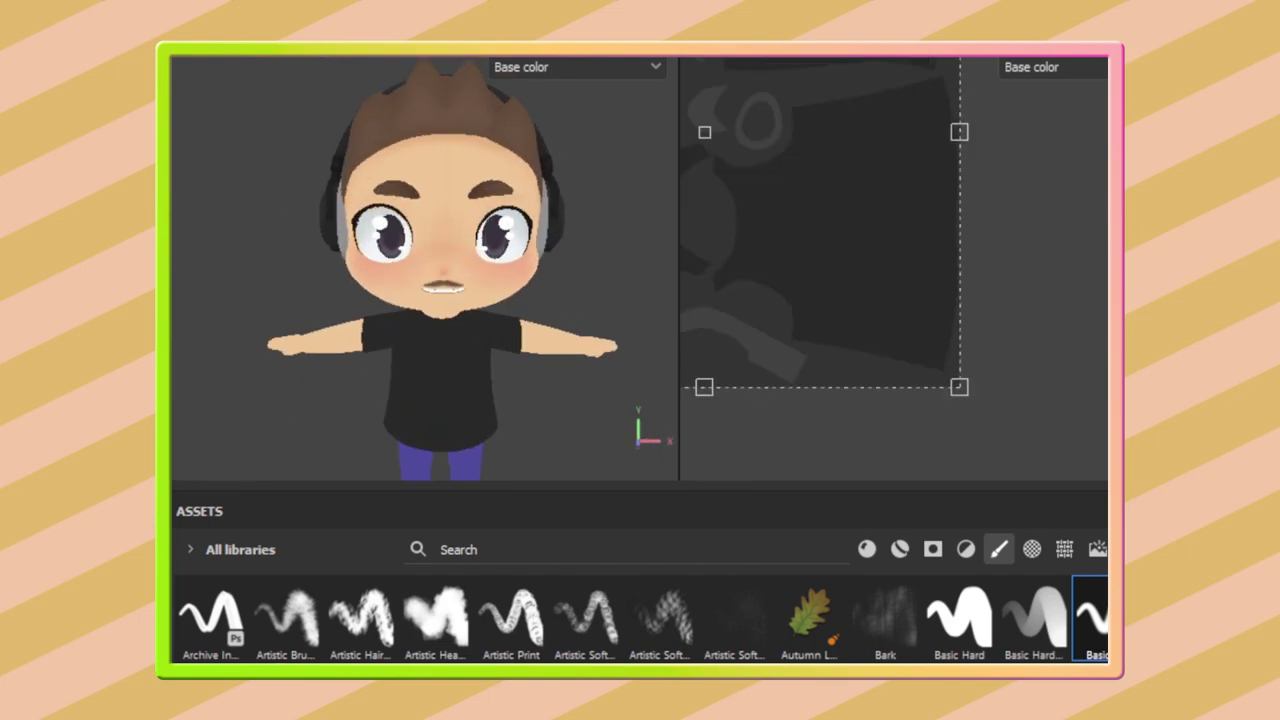
Set up a geometry mask on the paint layer from its right-click menu
scroll(558, 305, up, 3)
scroll(615, 263, up, 1)
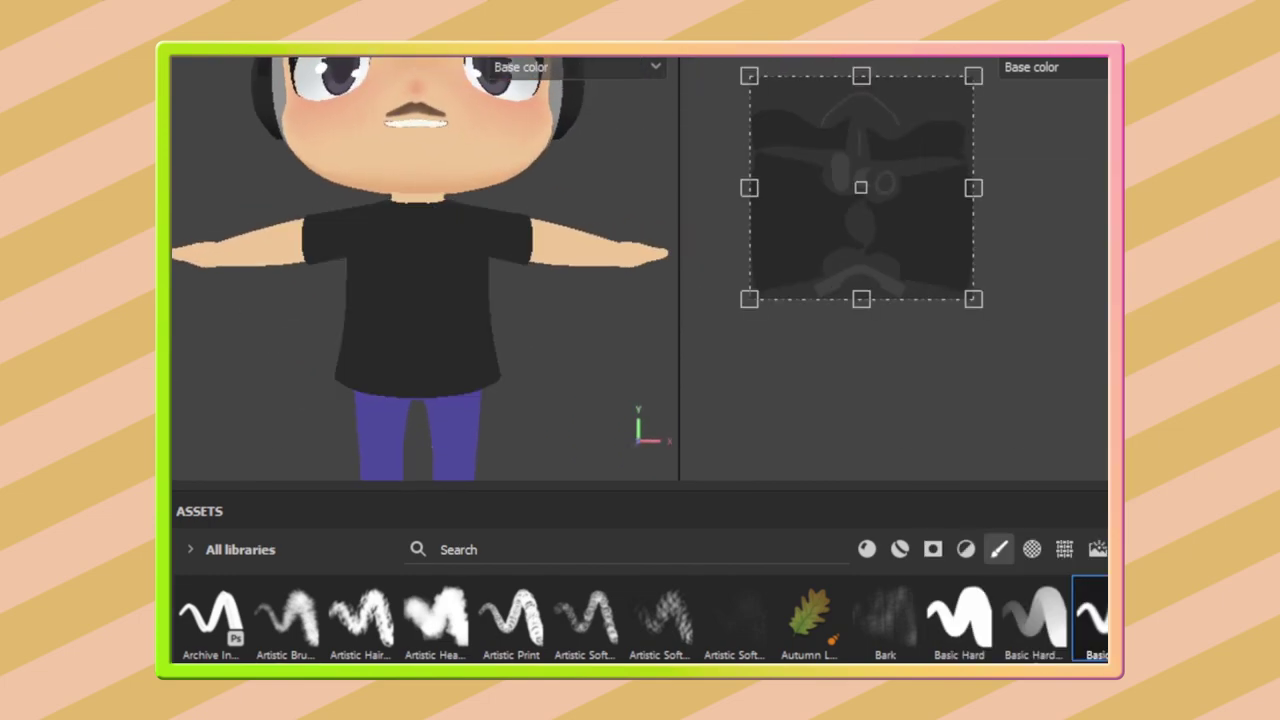
right_click(875, 60)
click(920, 105)
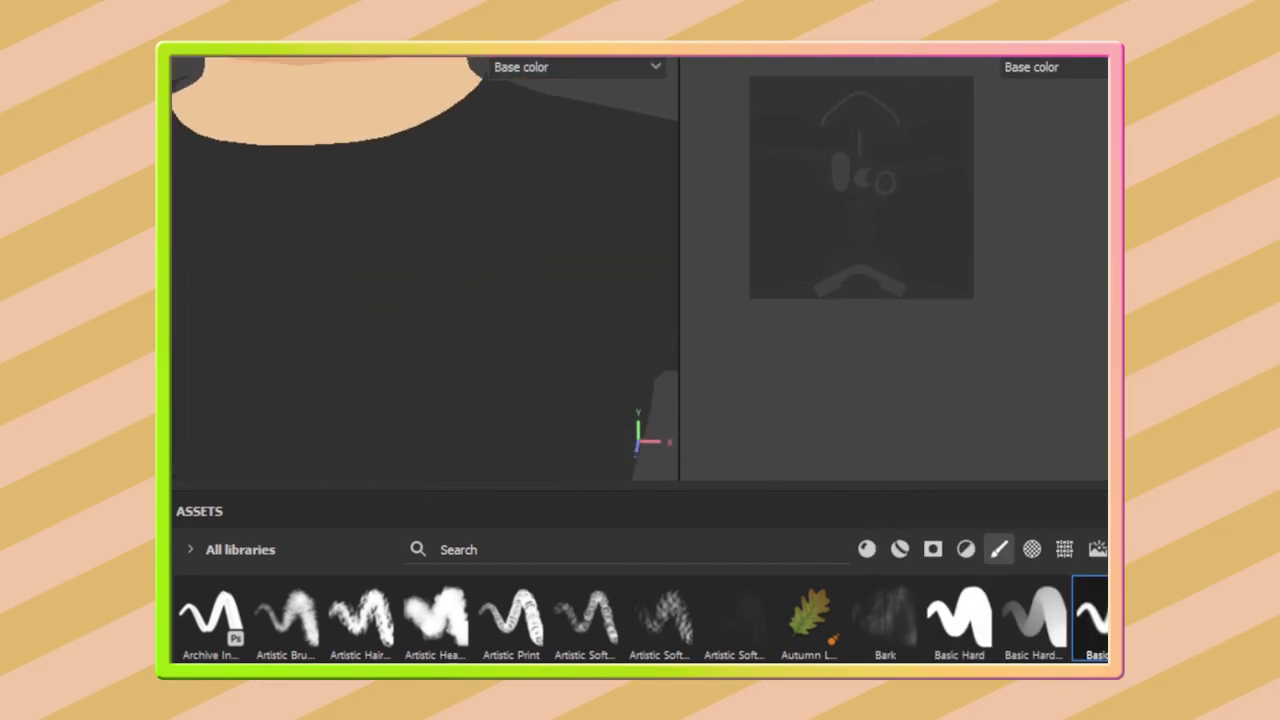
Orbit to a front view and frame the shoes and legs for painting
mouse_move(585, 213)
alt+mouse_down()
mouse_move(583, 394)
mouse_move(537, 366)
mouse_move(606, 237)
mouse_move(409, 417)
mouse_move(490, 263)
alt+mouse_up()
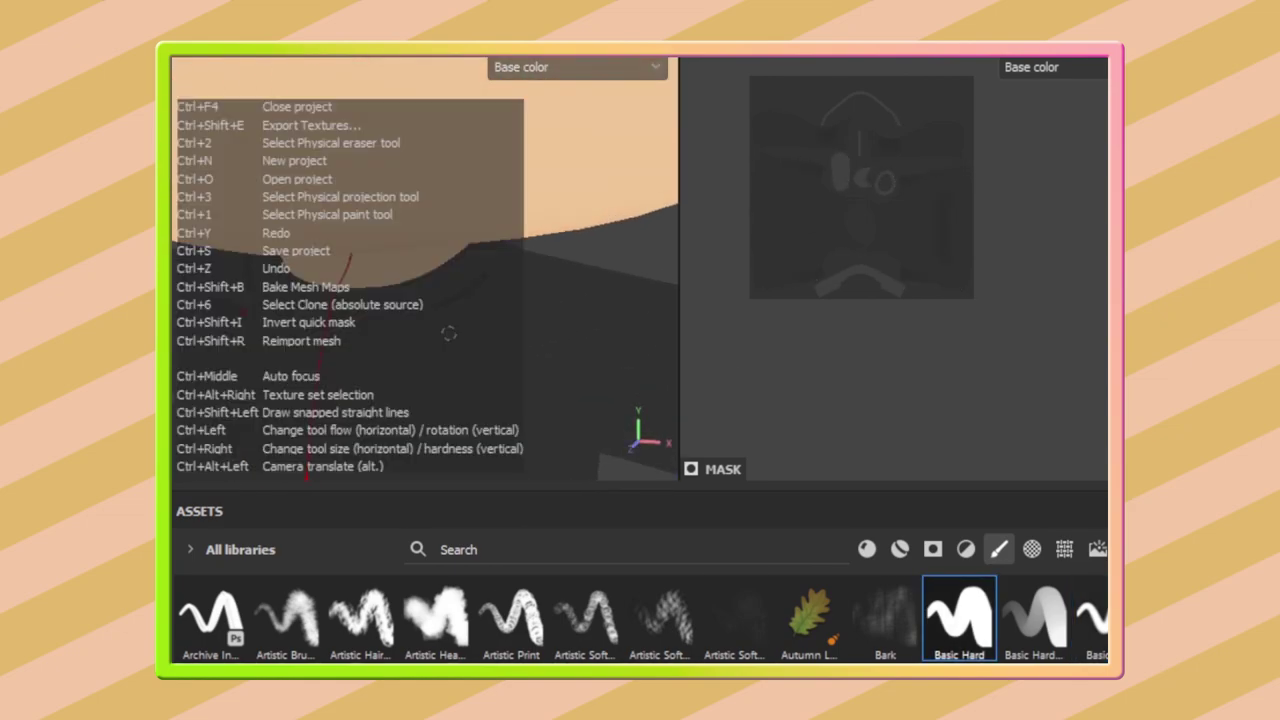
scroll(474, 251, down, 5)
scroll(477, 255, down, 3)
alt+drag(407, 253, 430, 250)
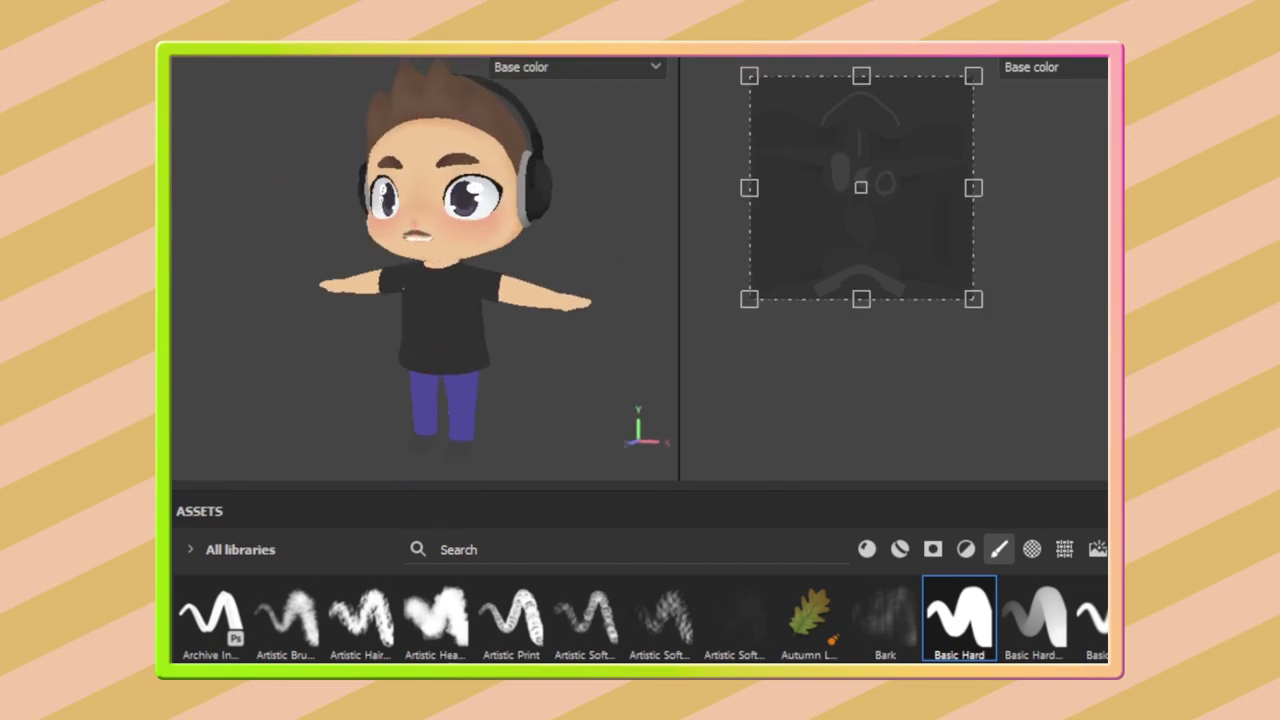
middle_drag(440, 400, 440, 320)
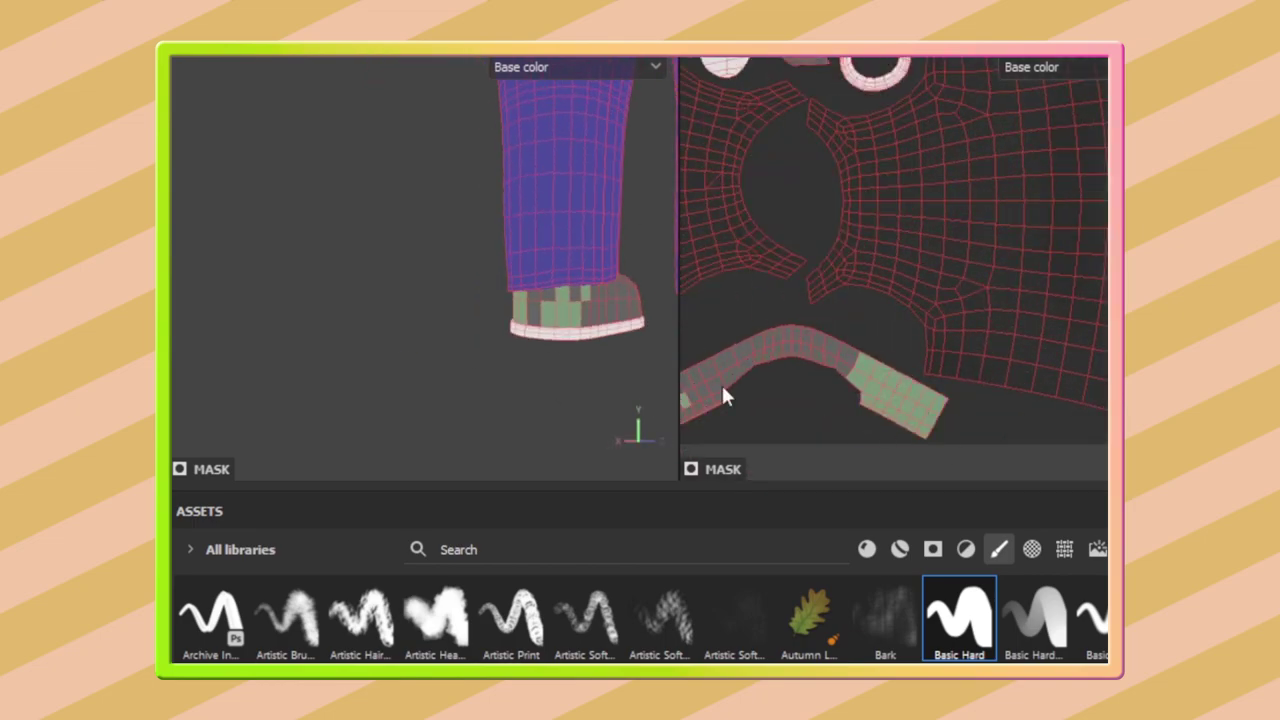
Fill the shoe upper with green, then paint a grey toe stripe and white line across the toe
drag(723, 394, 836, 344)
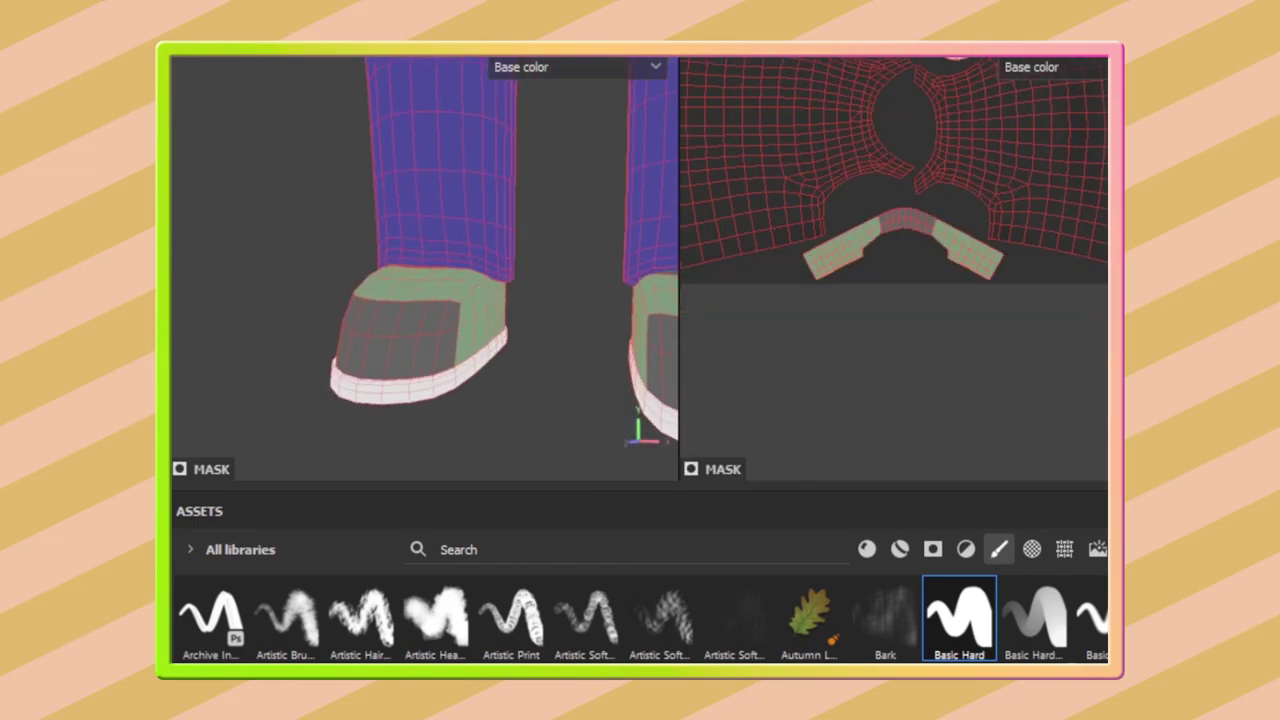
alt+drag(500, 250, 422, 258)
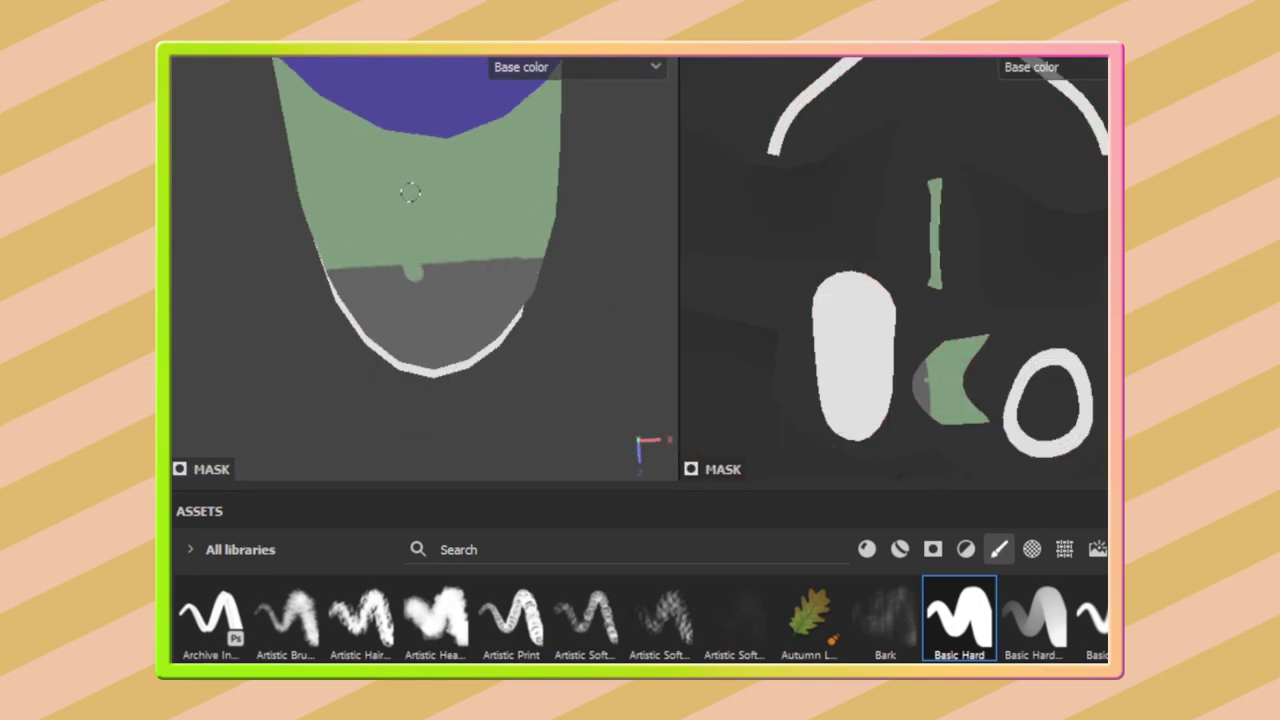
drag(410, 192, 385, 117)
drag(345, 224, 520, 224)
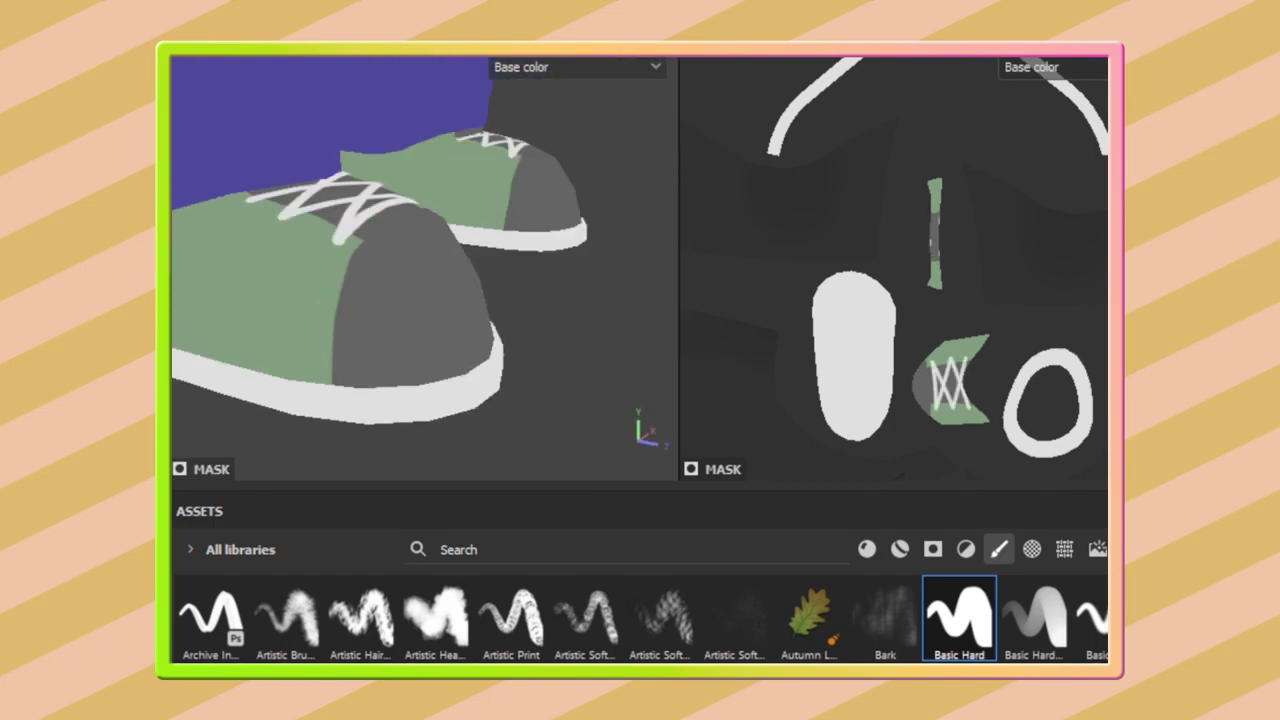
Clean up the three yellow side stripes, undoing stray strokes and painting a green band across them
alt+drag(457, 343, 620, 370)
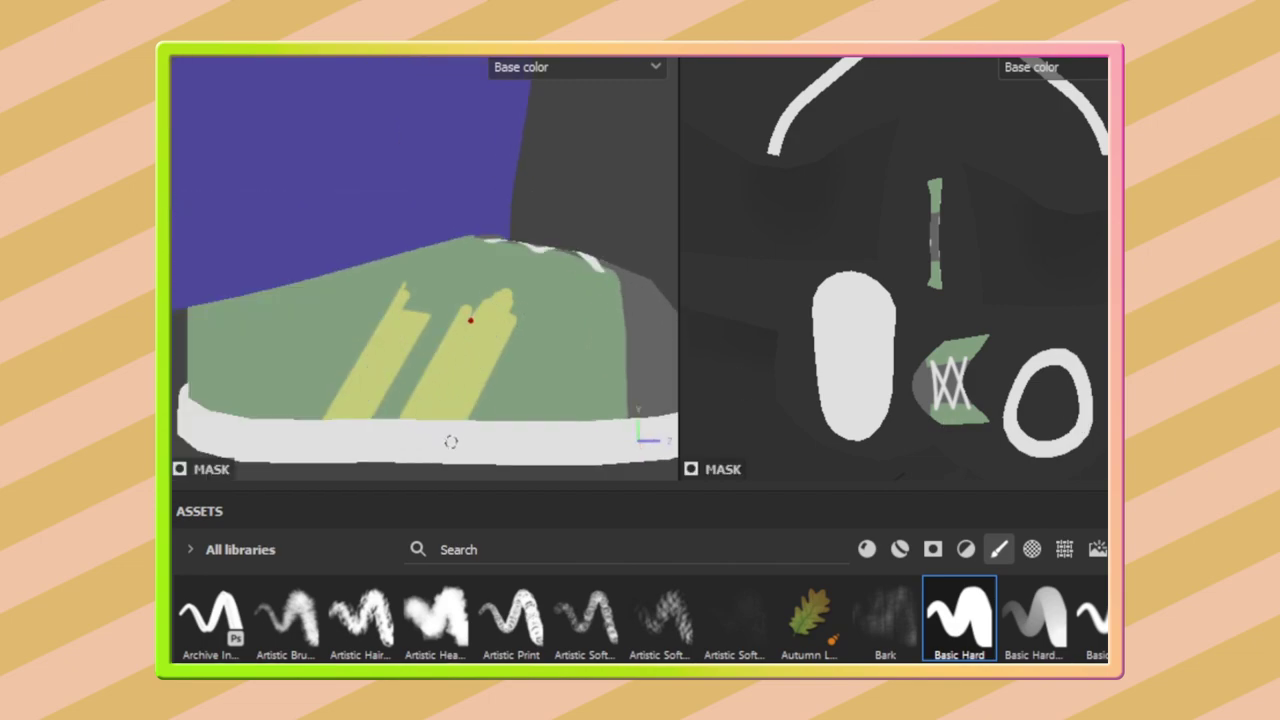
key(ctrl+z)
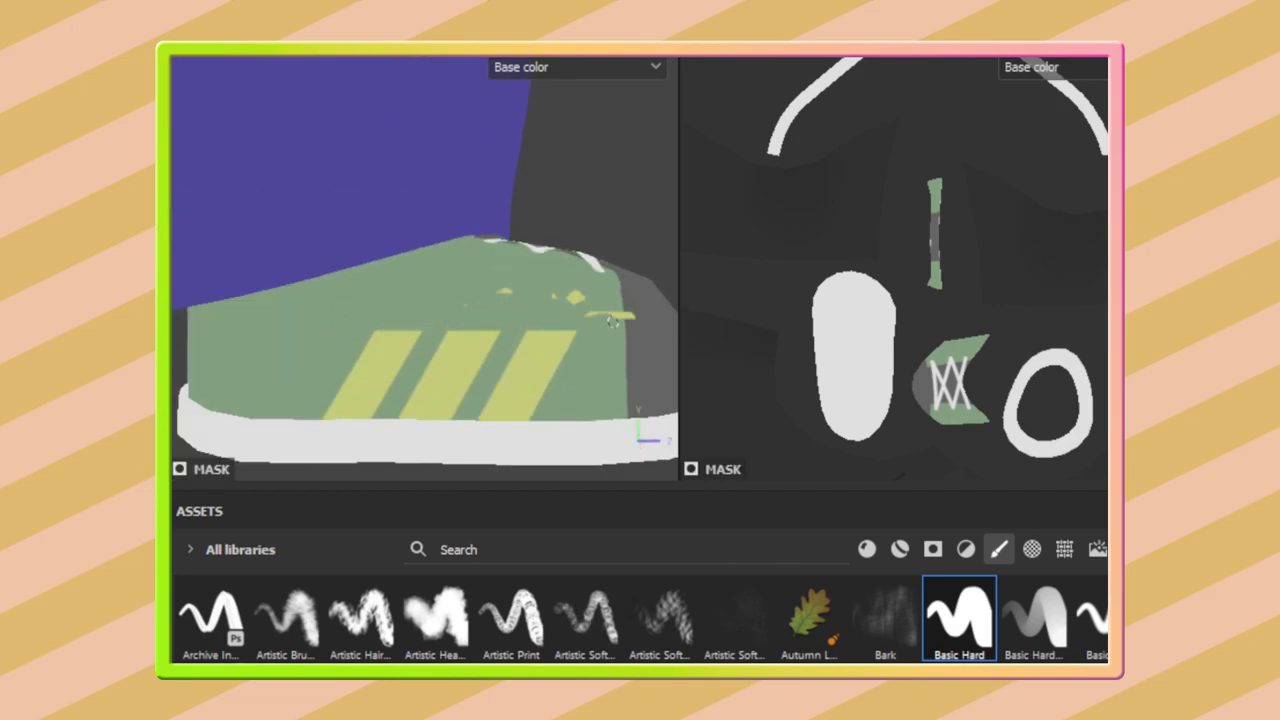
mouse_move(613, 319)
alt+mouse_down()
mouse_move(571, 443)
mouse_move(251, 323)
alt+mouse_up()
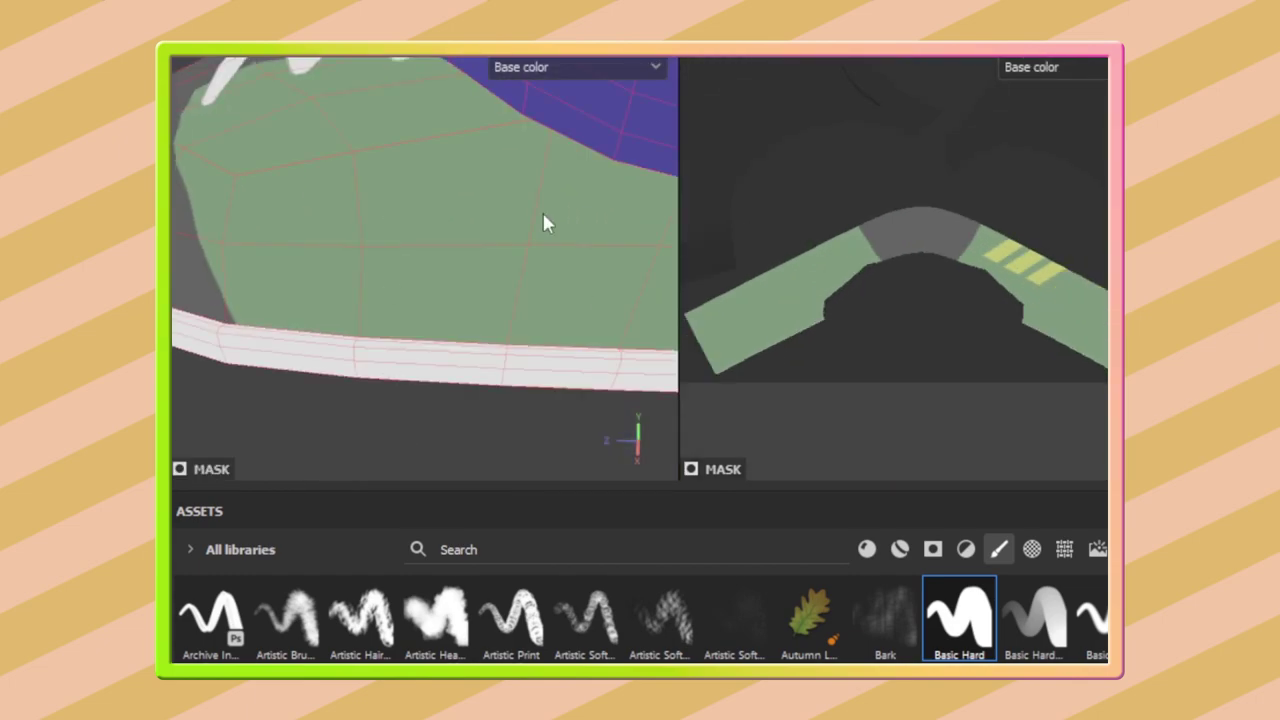
key(ctrl+z)
mouse_move(410, 363)
alt+mouse_down()
mouse_move(501, 326)
mouse_move(330, 340)
alt+mouse_up()
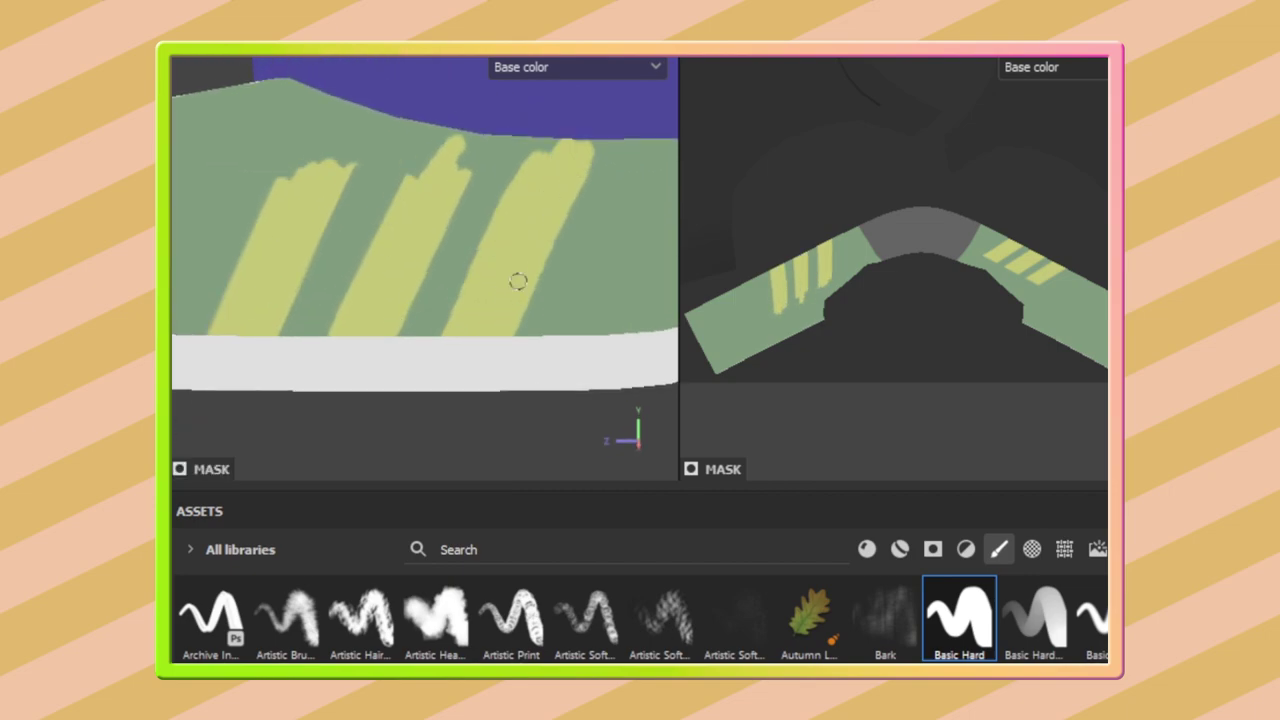
drag(200, 205, 569, 208)
alt+drag(349, 271, 400, 273)
scroll(451, 275, up, 3)
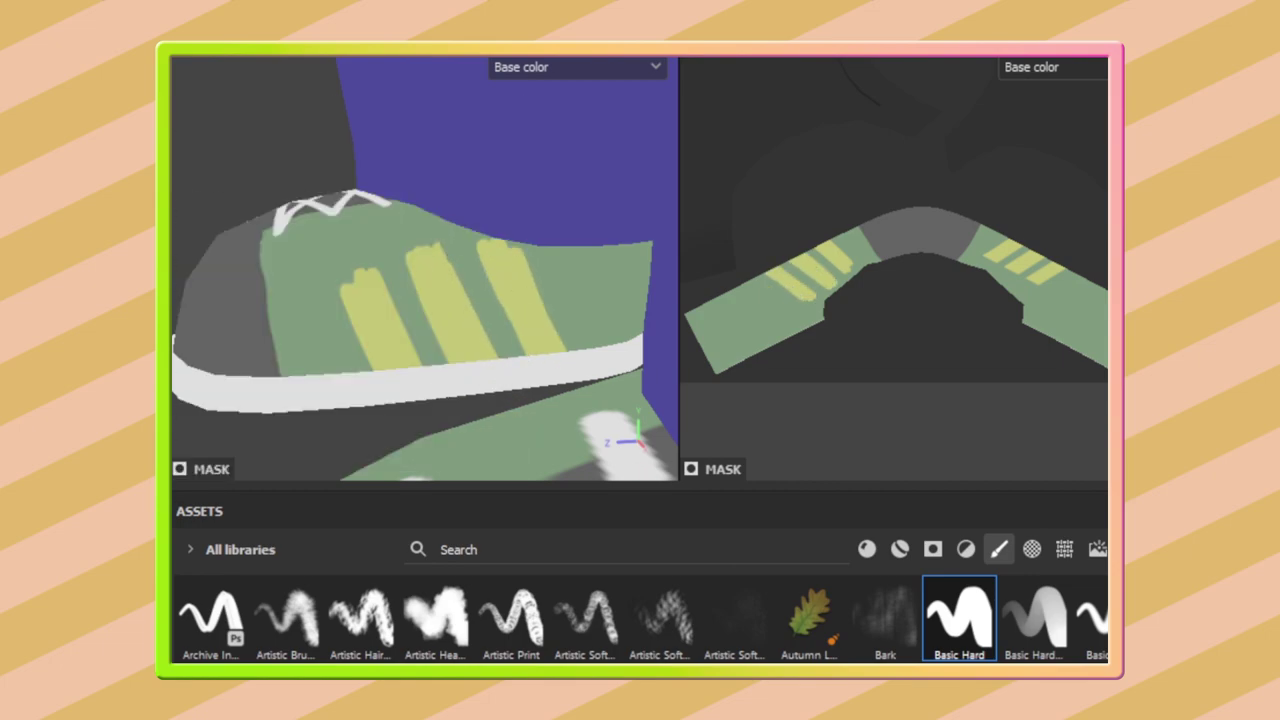
scroll(366, 334, down, 5)
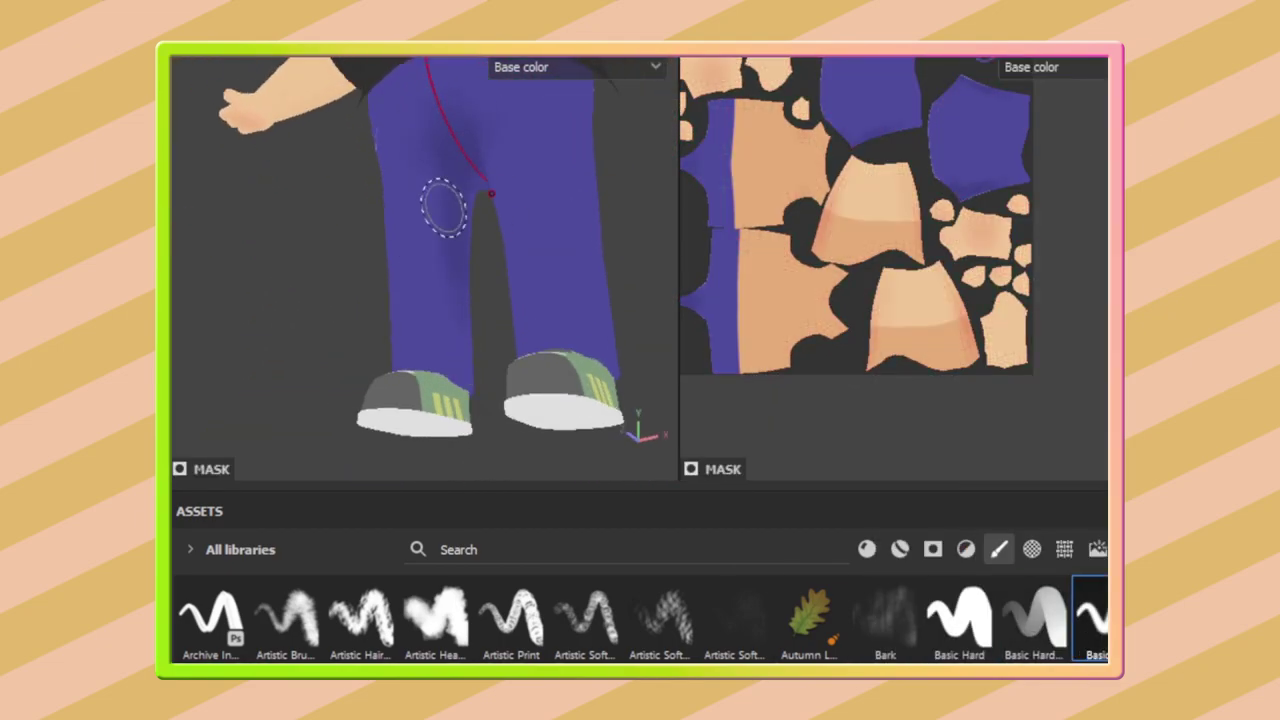
Touch up the purple along the back of the pants and the black shirt hem
mouse_move(439, 328)
alt+mouse_down()
mouse_move(434, 286)
mouse_move(526, 349)
mouse_move(408, 263)
mouse_move(431, 305)
alt+mouse_up()
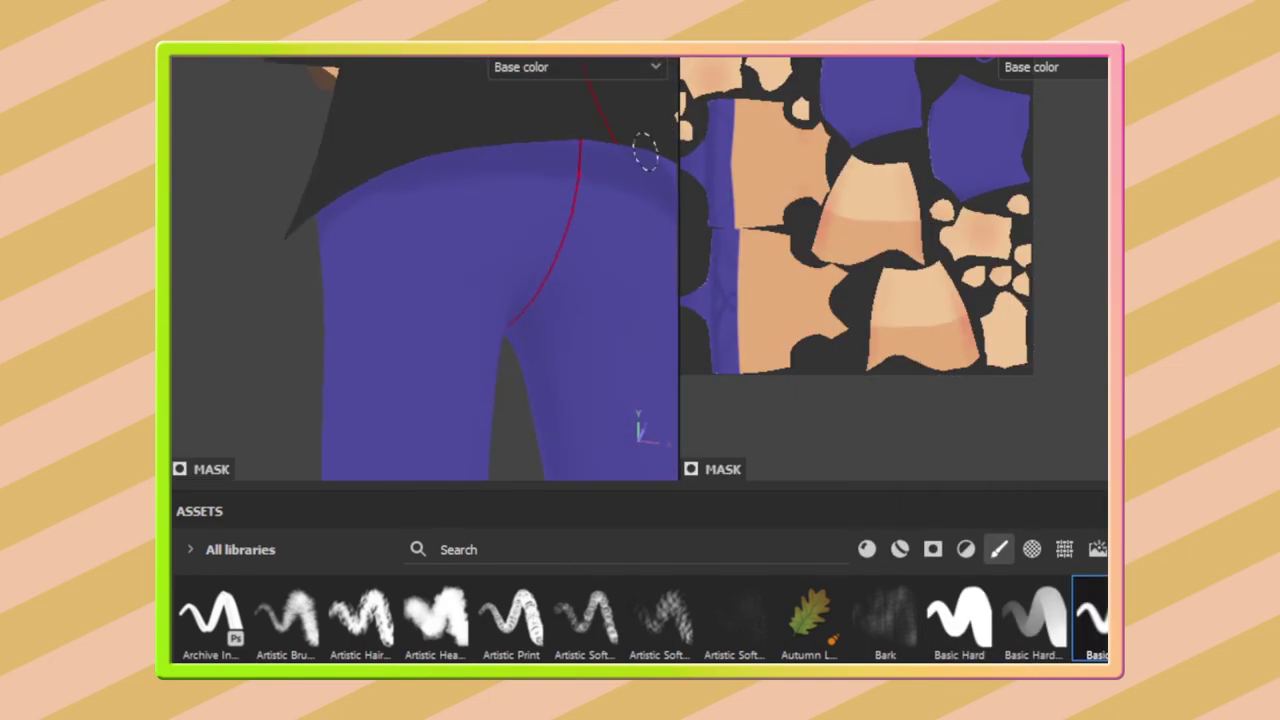
mouse_move(644, 152)
alt+mouse_down()
mouse_move(400, 286)
mouse_move(337, 234)
mouse_move(309, 171)
mouse_move(251, 178)
alt+mouse_up()
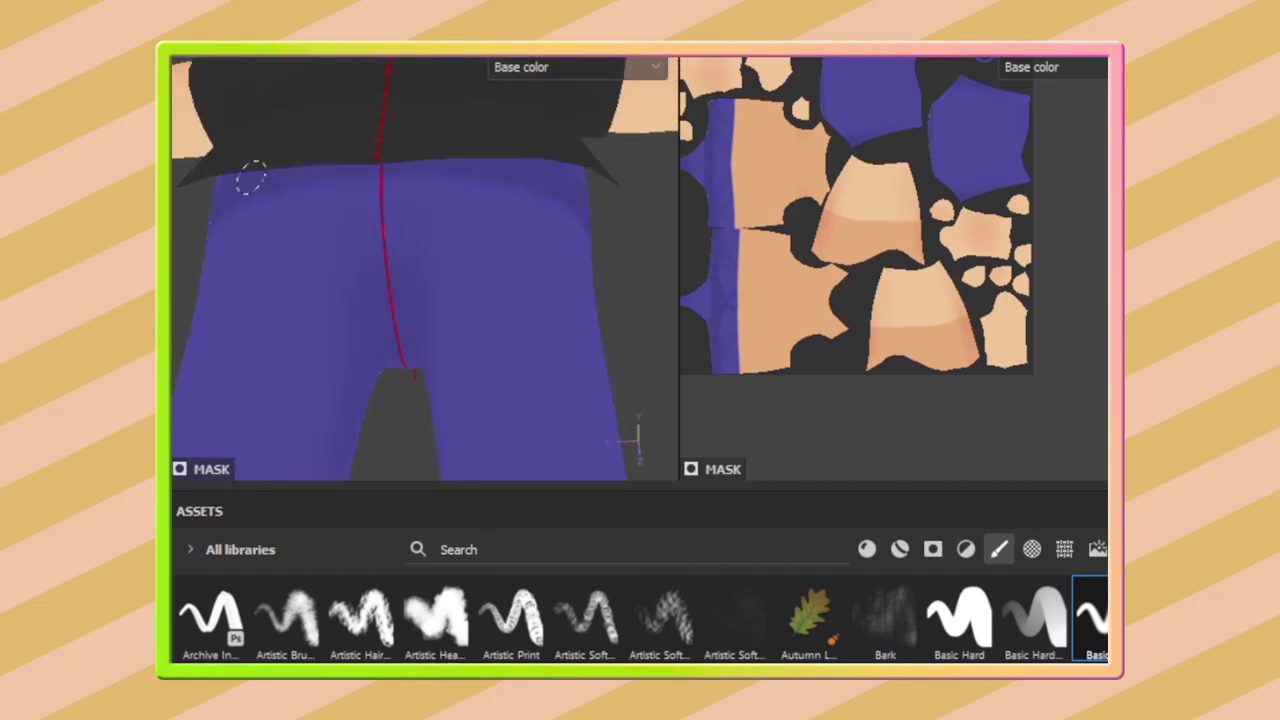
alt+drag(540, 163, 457, 208)
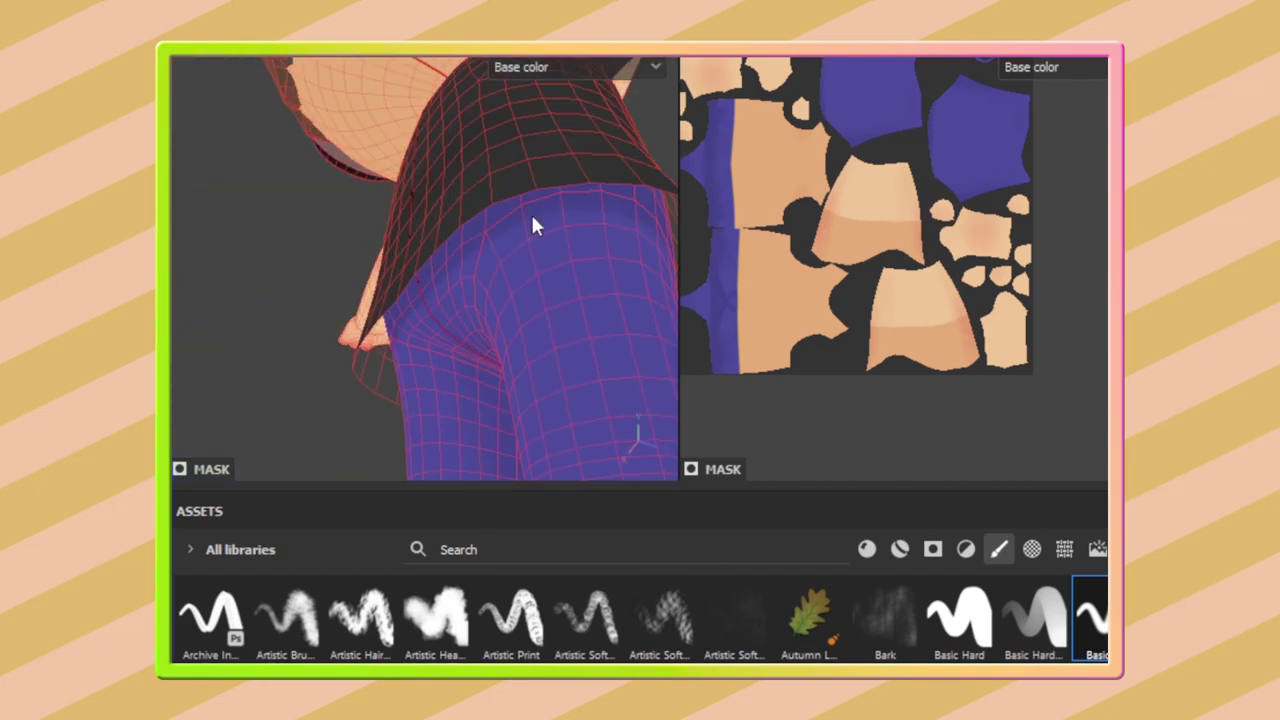
scroll(909, 171, up, 5)
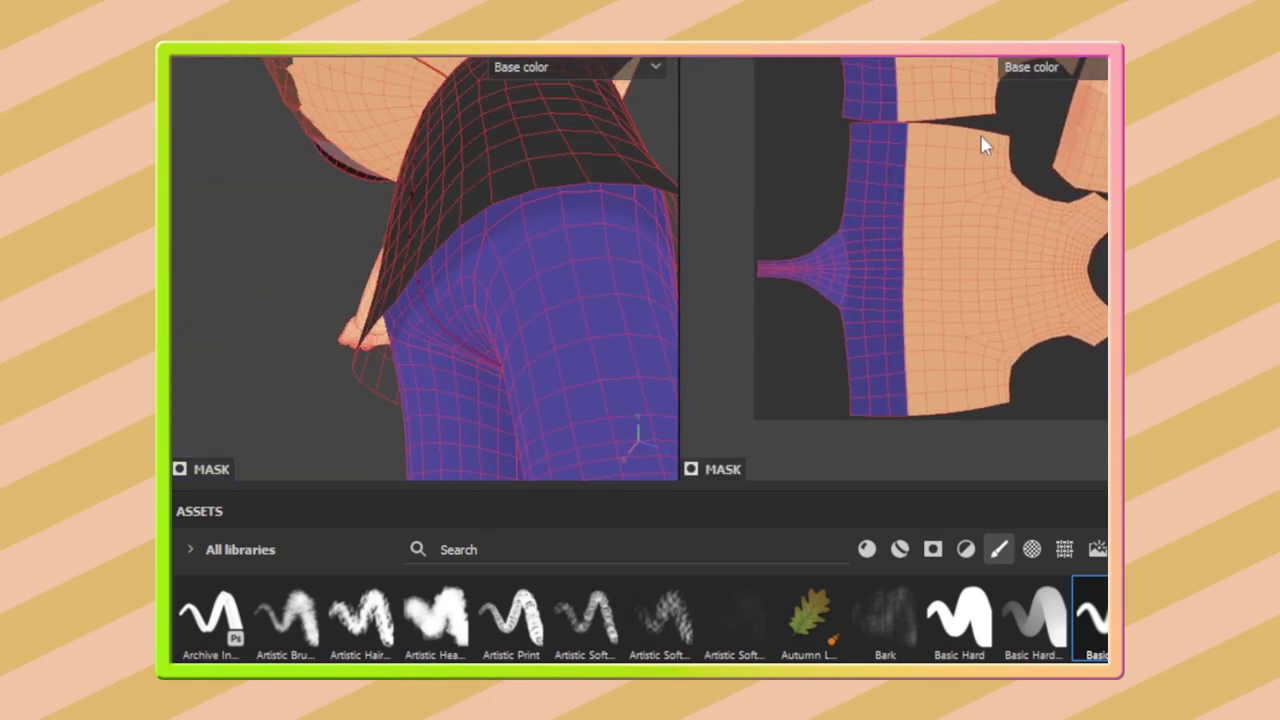
alt+middle_drag(620, 300, 491, 314)
mouse_move(491, 314)
alt+mouse_down()
mouse_move(282, 58)
mouse_move(383, 89)
mouse_move(431, 240)
mouse_move(645, 110)
mouse_move(337, 166)
mouse_move(491, 229)
mouse_move(329, 149)
alt+mouse_up()
alt+right_drag(329, 150, 443, 428)
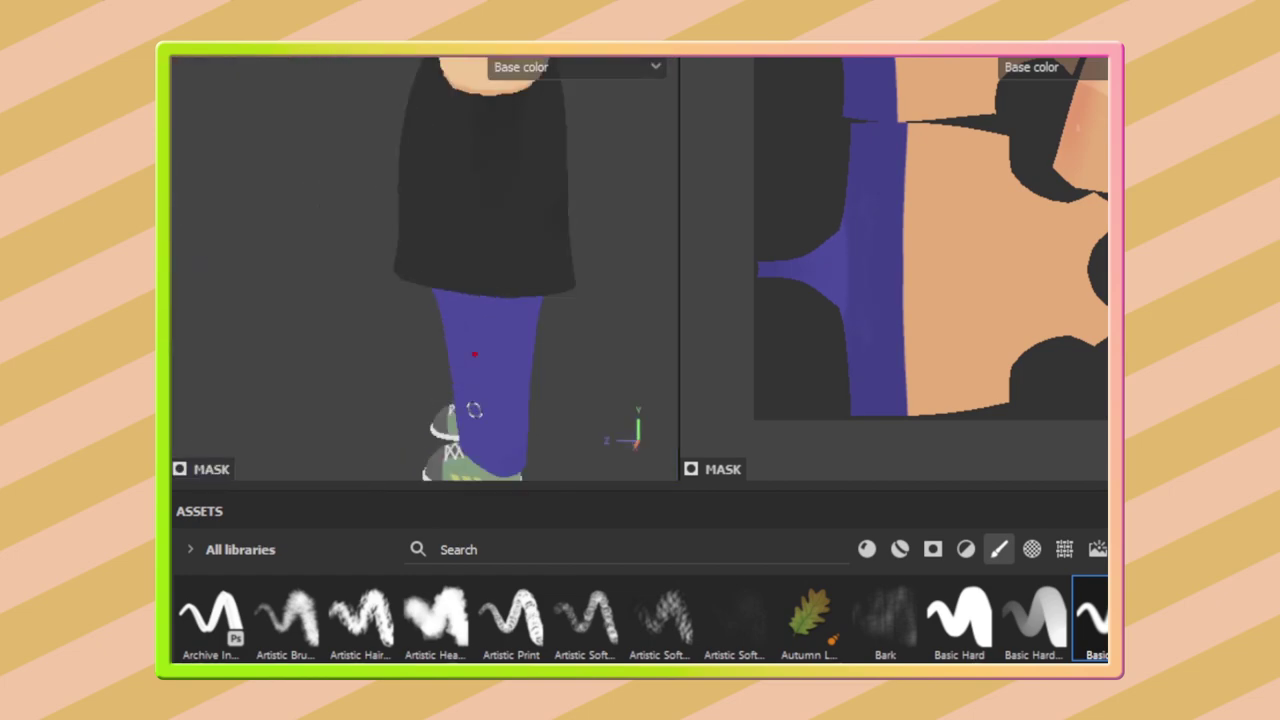
alt+drag(443, 428, 557, 367)
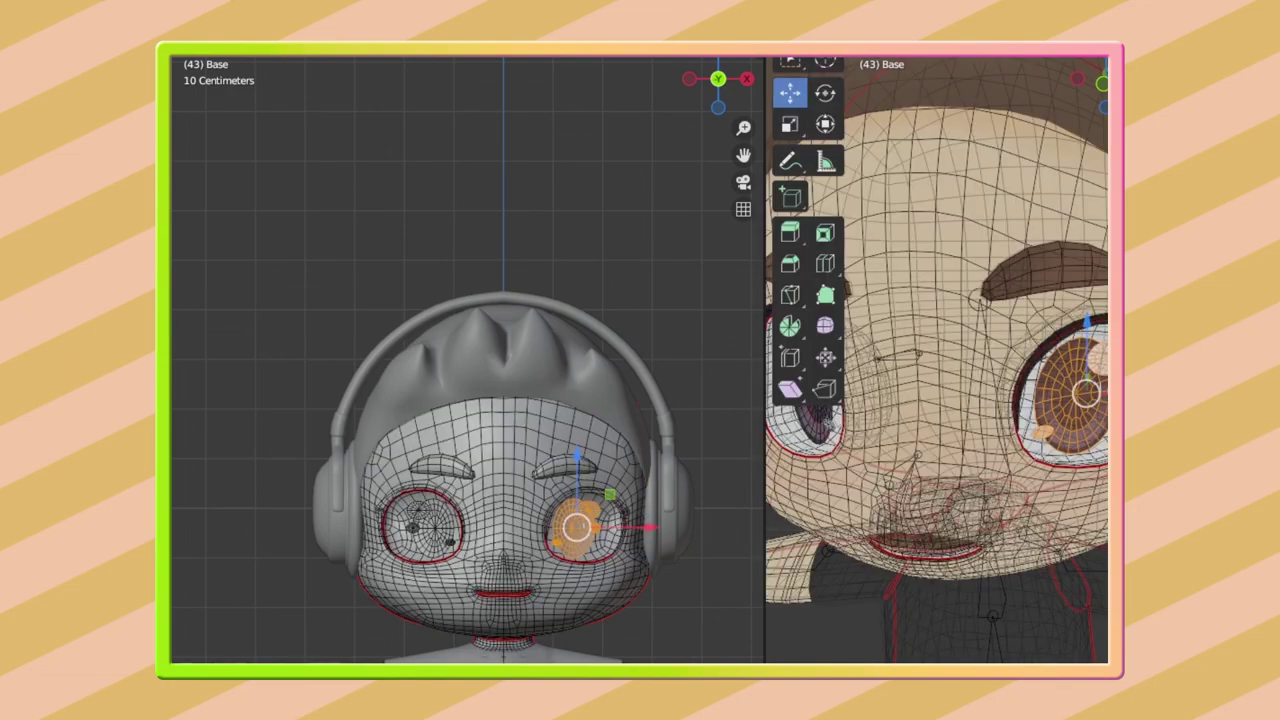
Switch the mesh to Weight Paint mode and apply the armature's current pose as rest pose
click(828, 121)
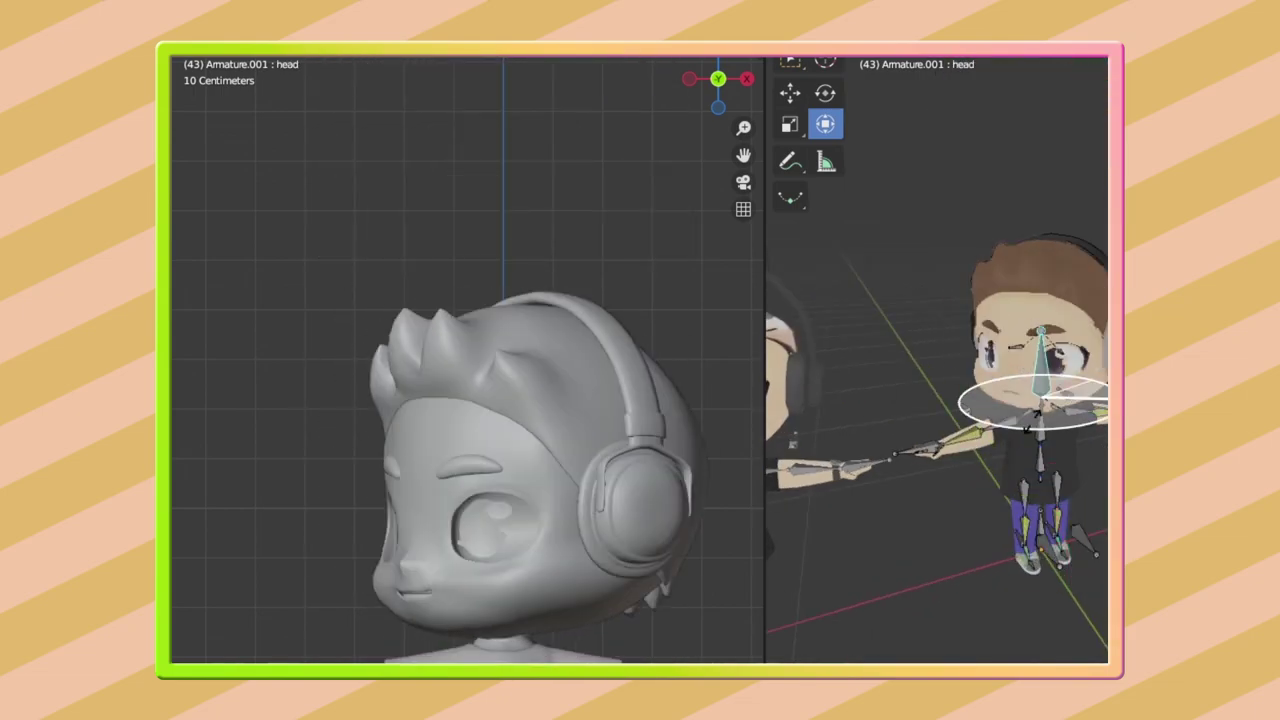
key(Return)
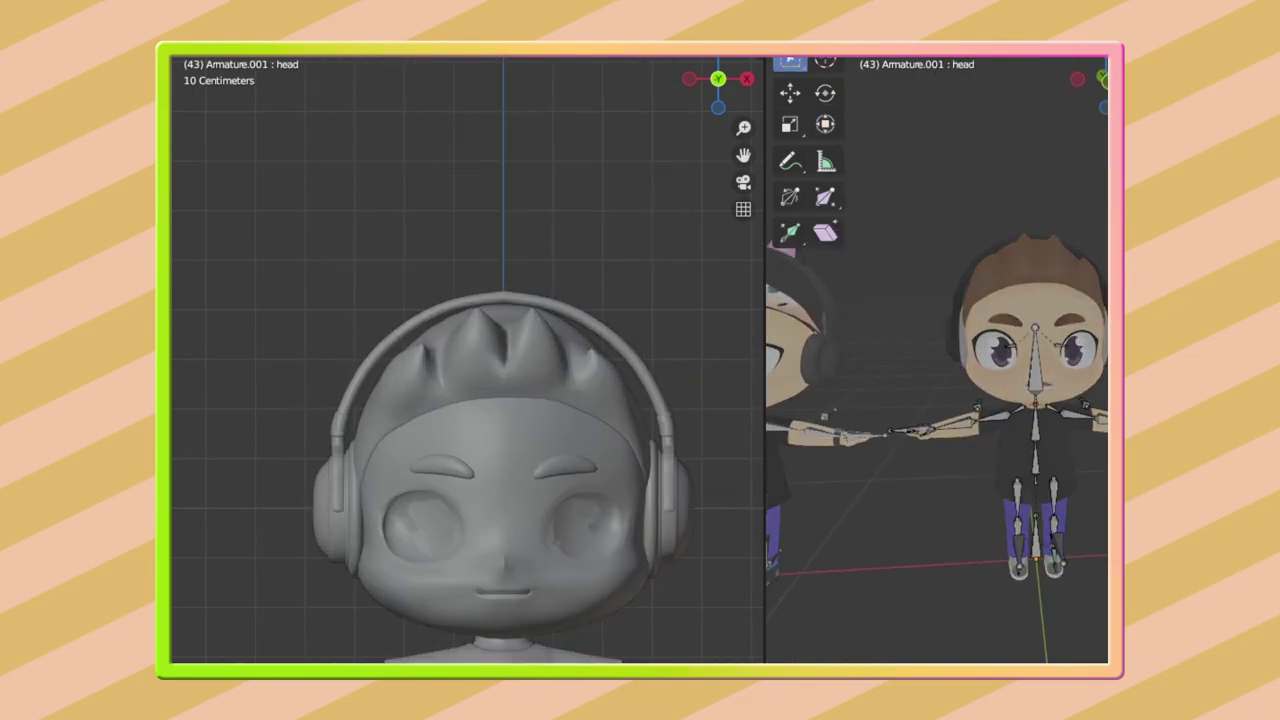